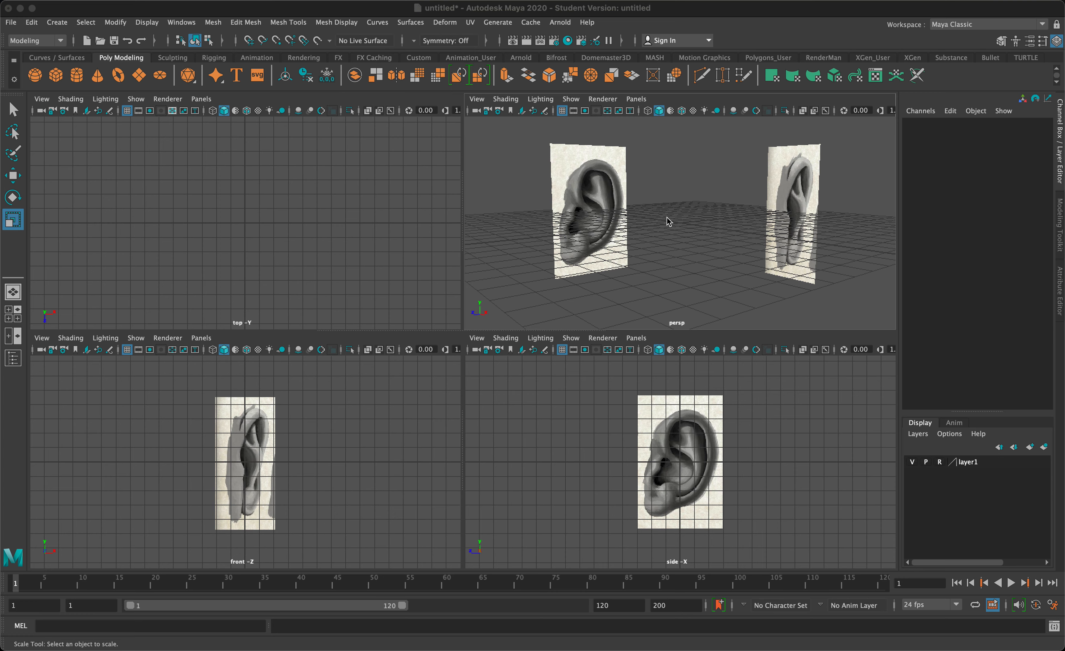
Create a polygon pipe primitive at the scene's origin, between the two ear reference images.
mouse_move(668, 217)
alt+mouse_down()
mouse_move(638, 245)
mouse_move(637, 192)
mouse_move(667, 226)
alt+mouse_up()
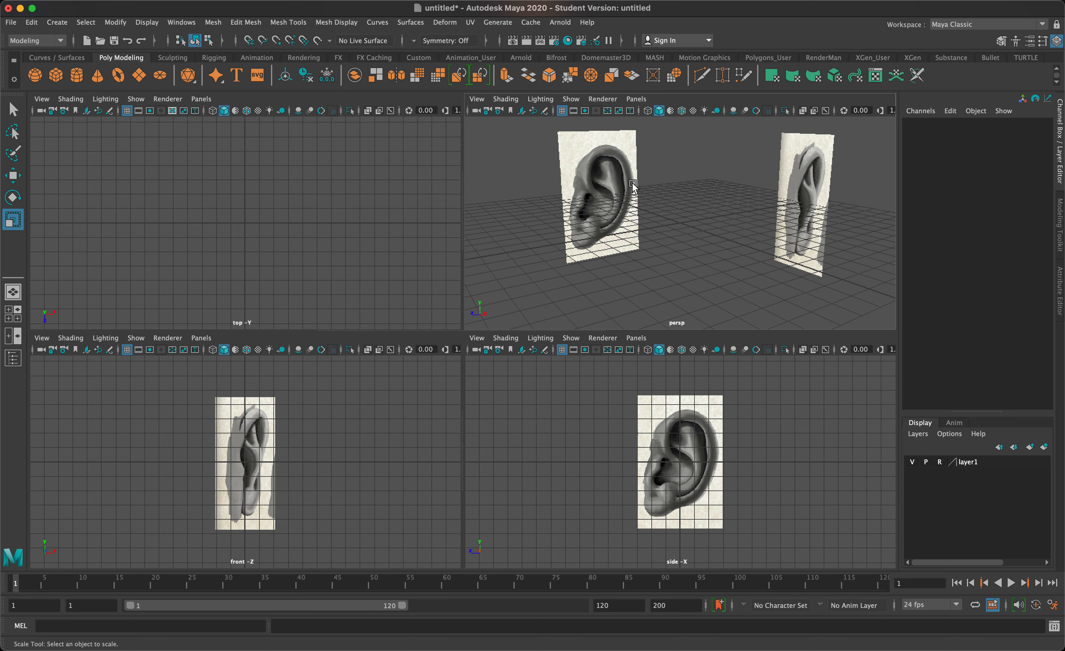
key(space)
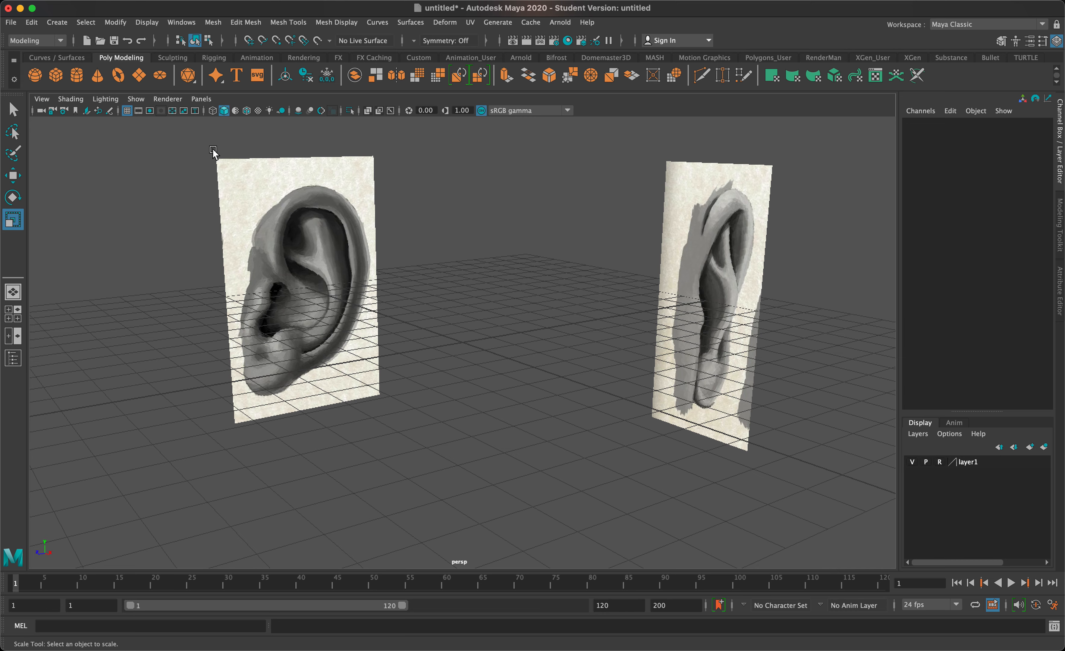
click(62, 23)
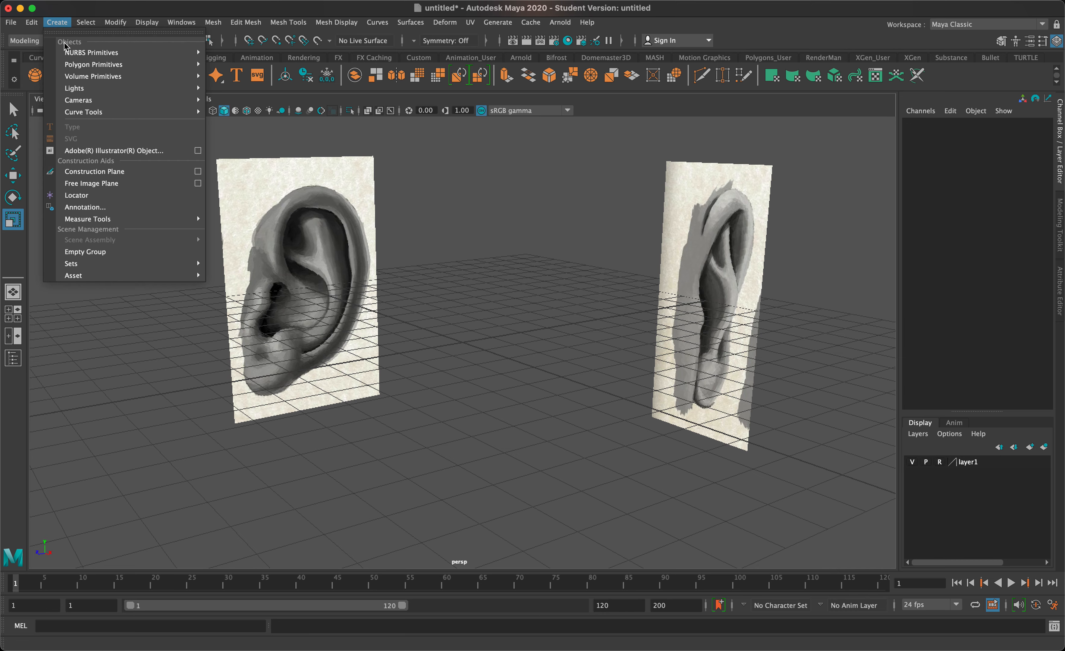
mouse_move(109, 65)
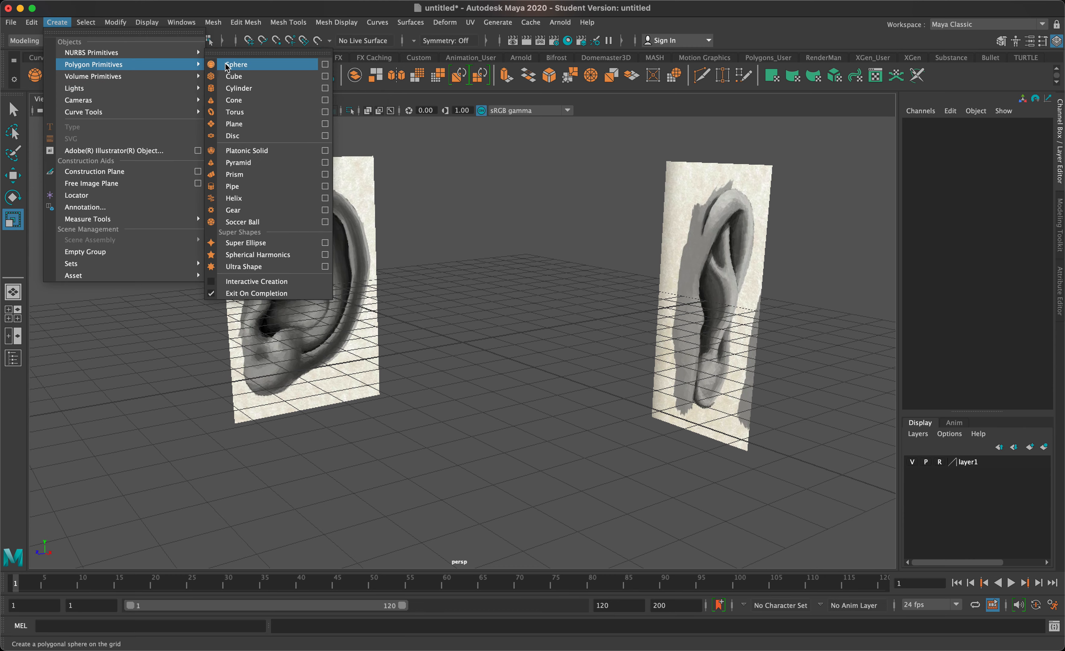
click(234, 186)
scroll(581, 291, up, 5)
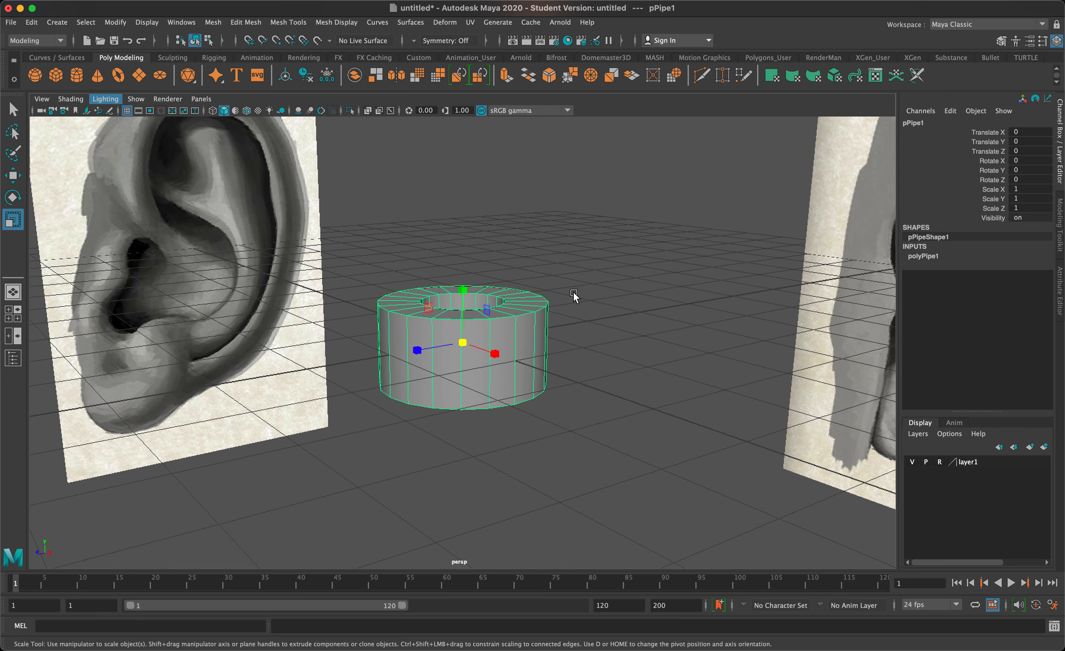
Set the pipe's axis subdivisions to 9.
alt+drag(573, 292, 588, 338)
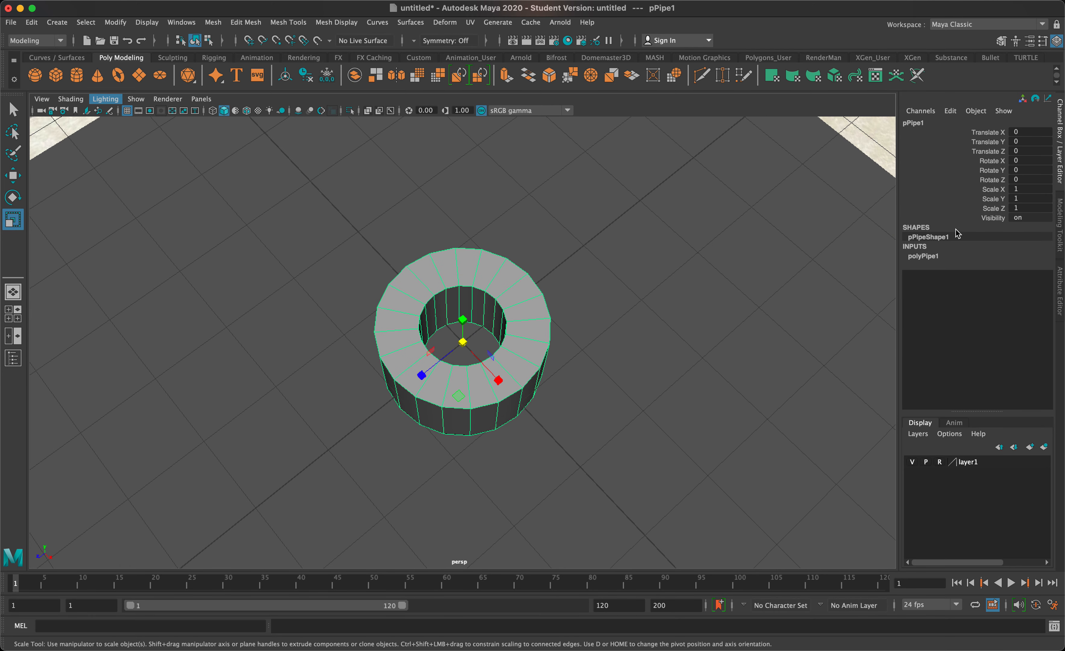
click(924, 256)
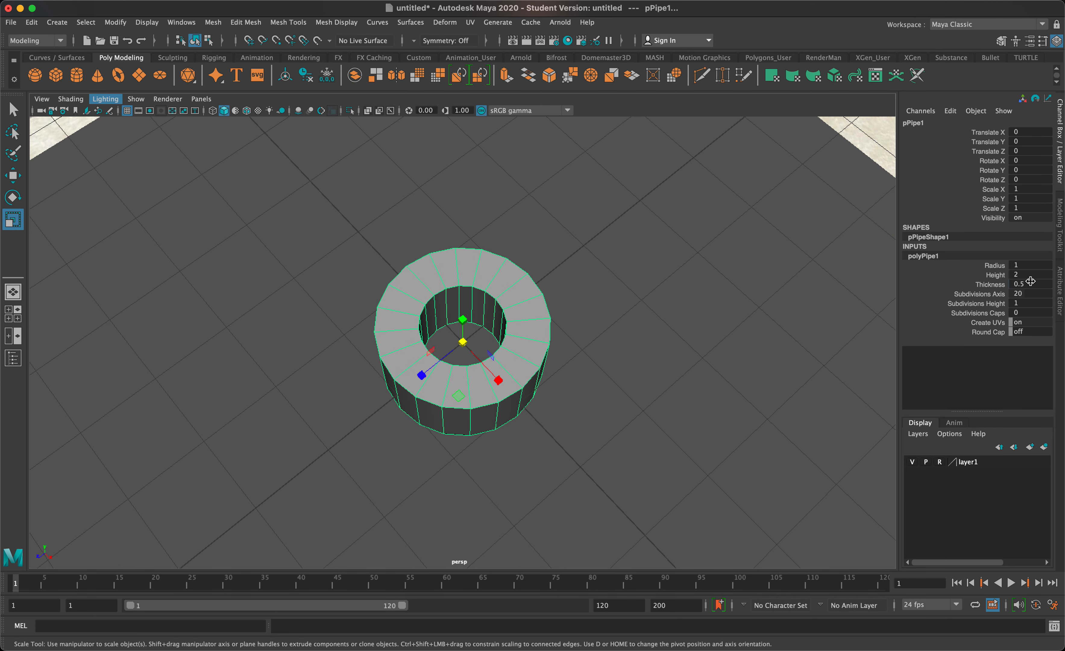
double_click(1025, 294)
key(Return)
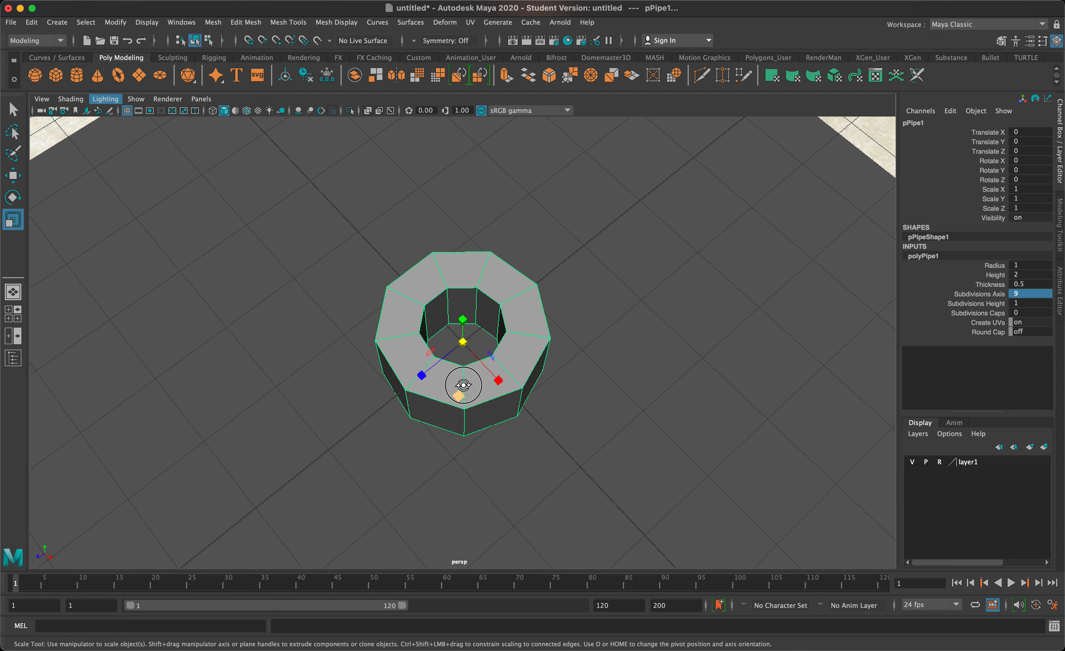
Delete the pipe's side and bottom faces, keeping only the flat ring of top faces.
alt+drag(464, 392, 466, 309)
right_click(466, 311)
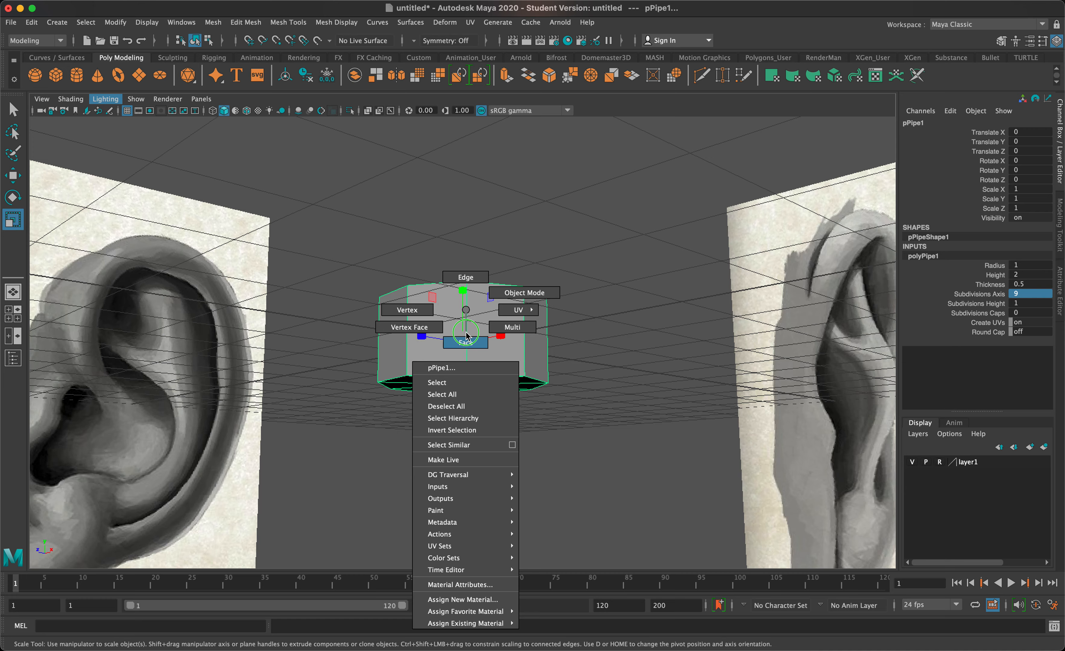
click(551, 486)
drag(627, 497, 413, 418)
key(Delete)
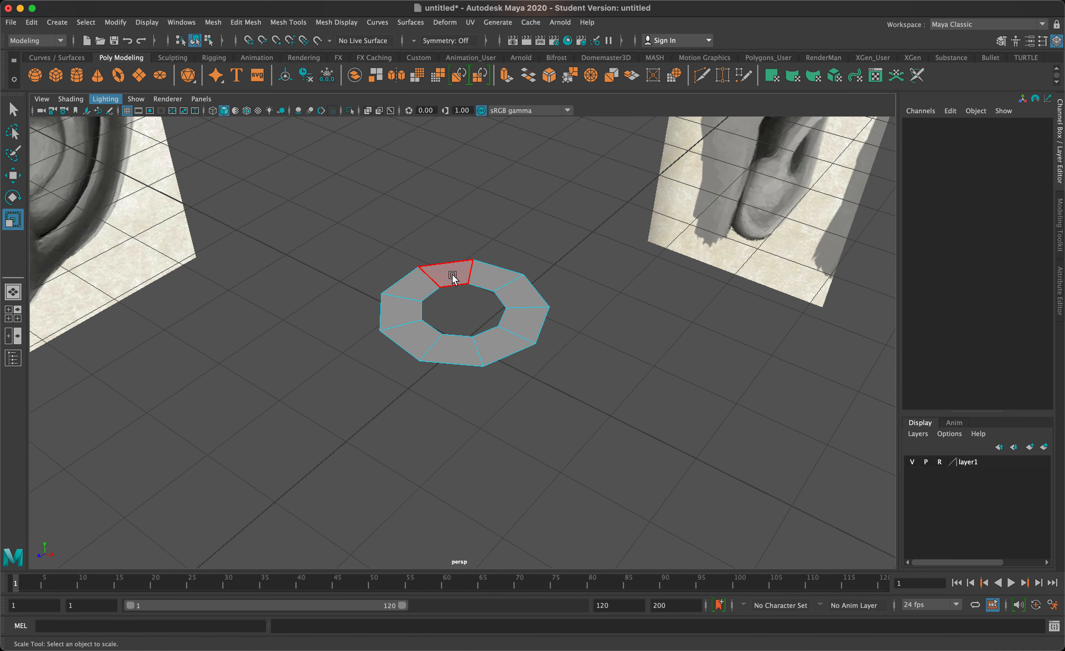
double_click(483, 283)
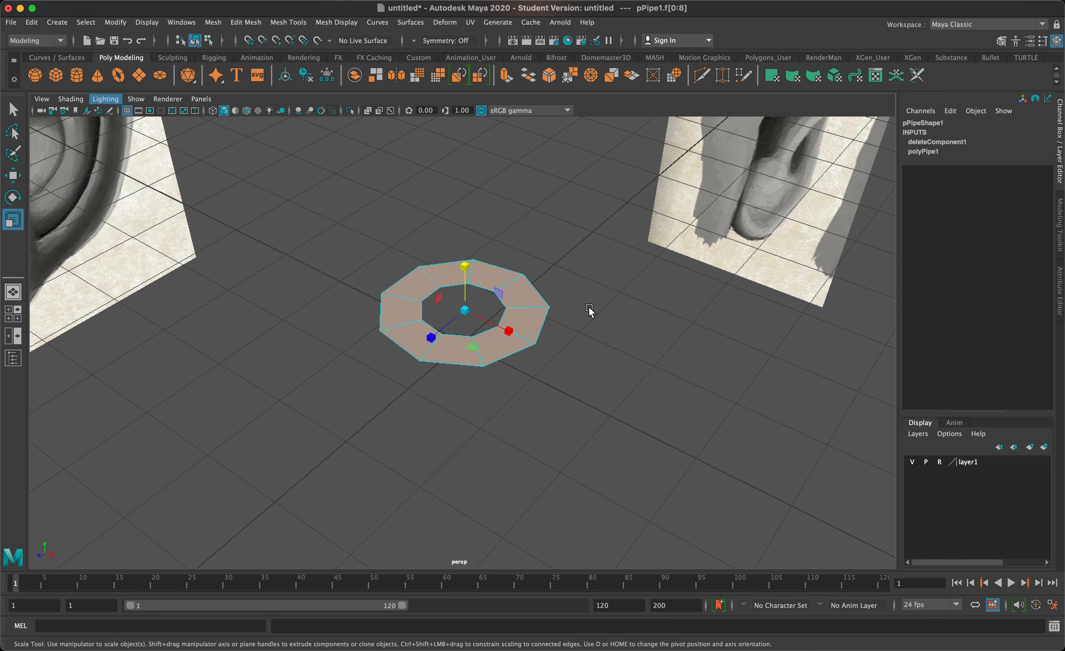
key(e)
drag(500, 299, 542, 364)
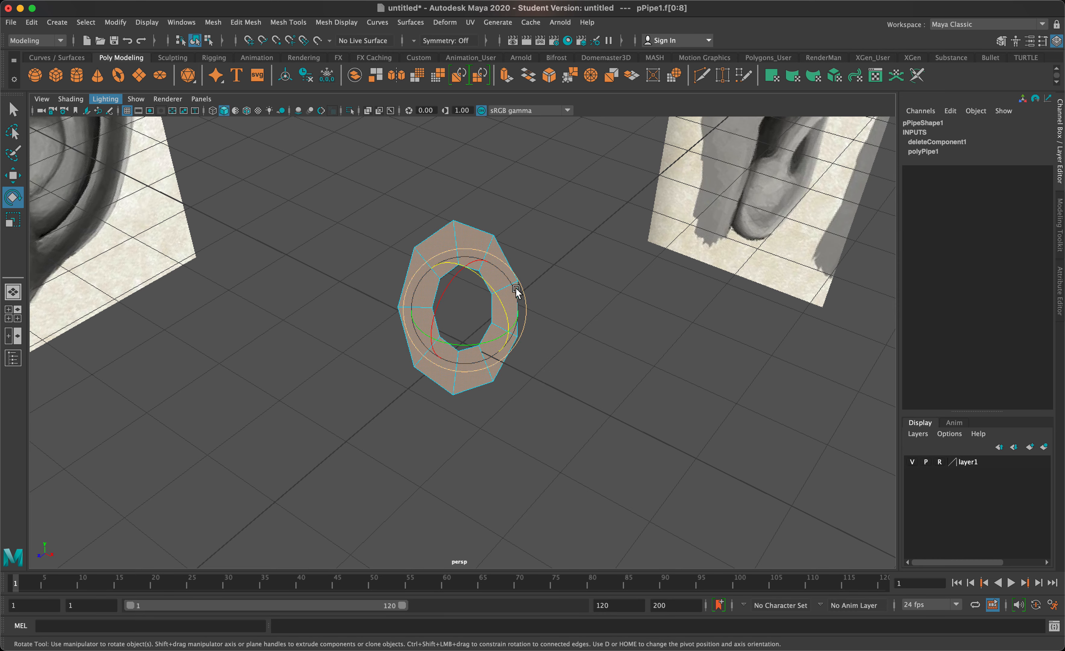
mouse_move(516, 291)
mouse_down()
mouse_move(506, 302)
mouse_move(516, 311)
mouse_up()
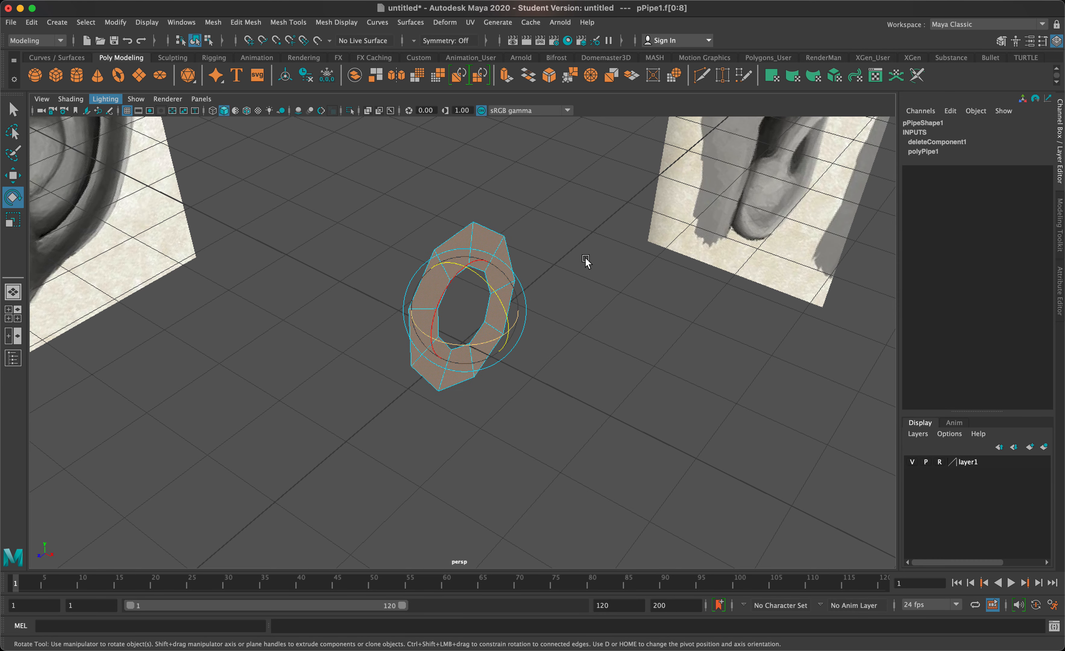
click(543, 290)
right_drag(516, 273, 537, 250)
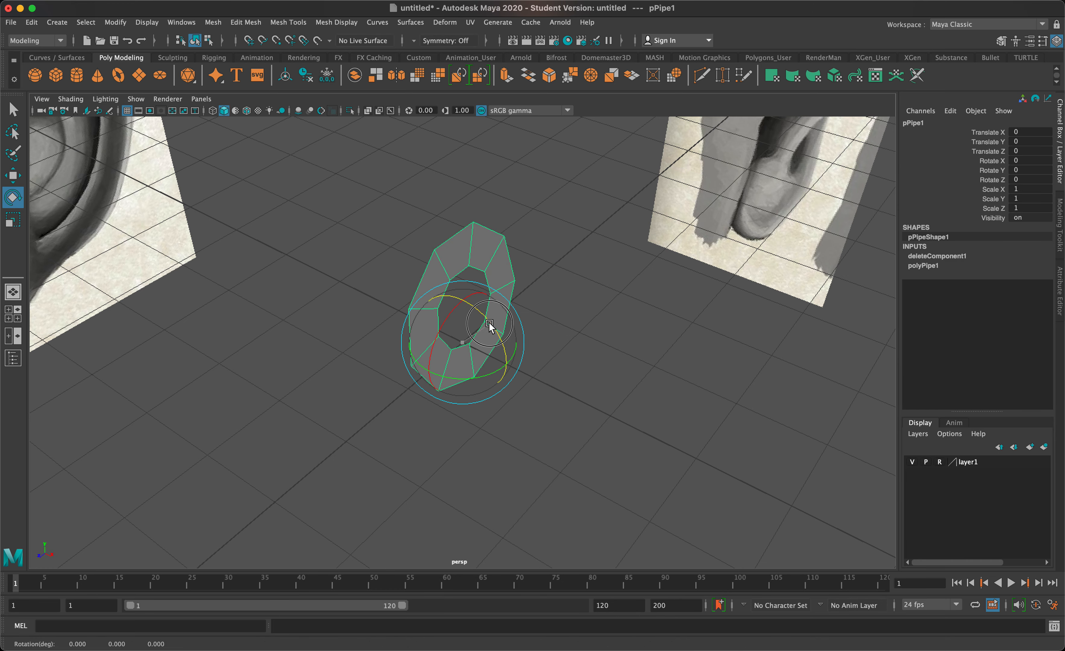
drag(488, 326, 501, 332)
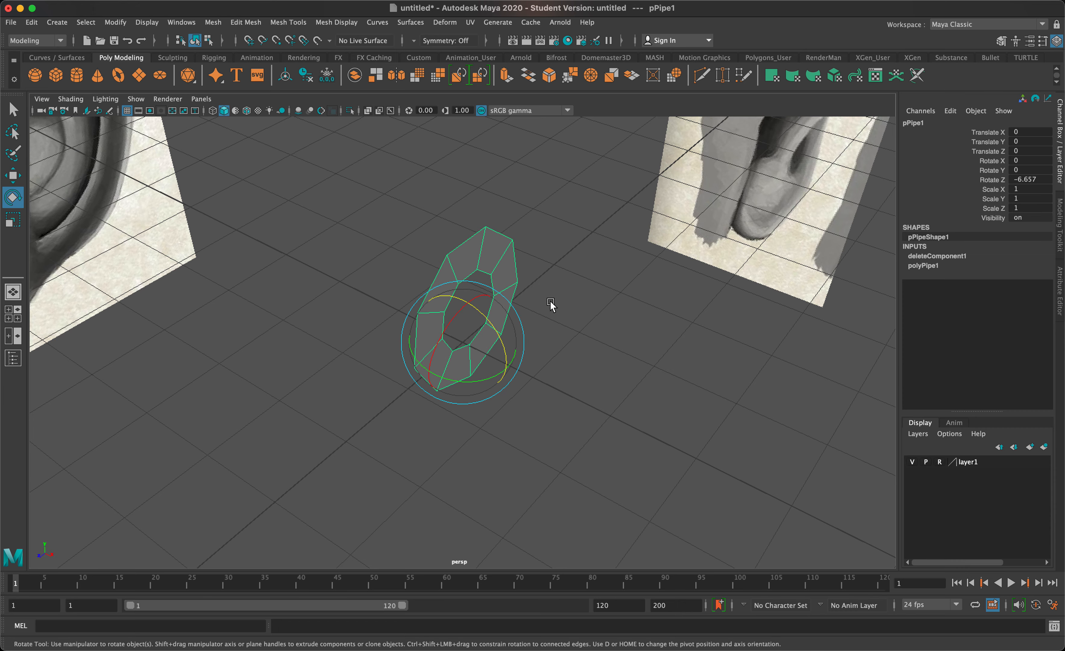
alt+drag(555, 302, 608, 276)
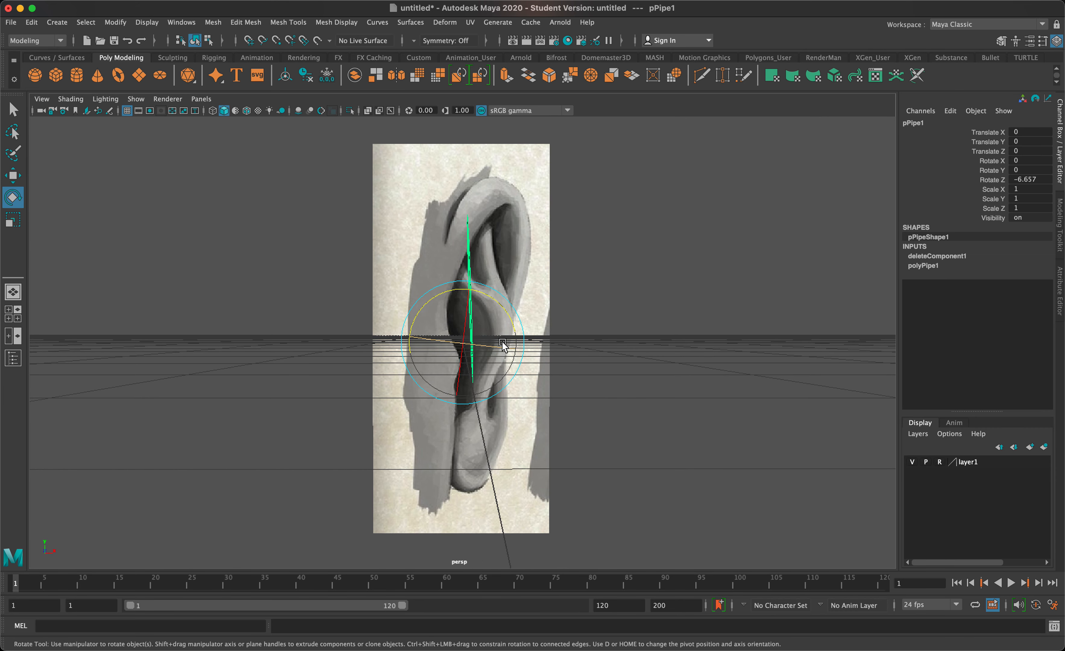
key(z)
key(z)
key(z)
key(z)
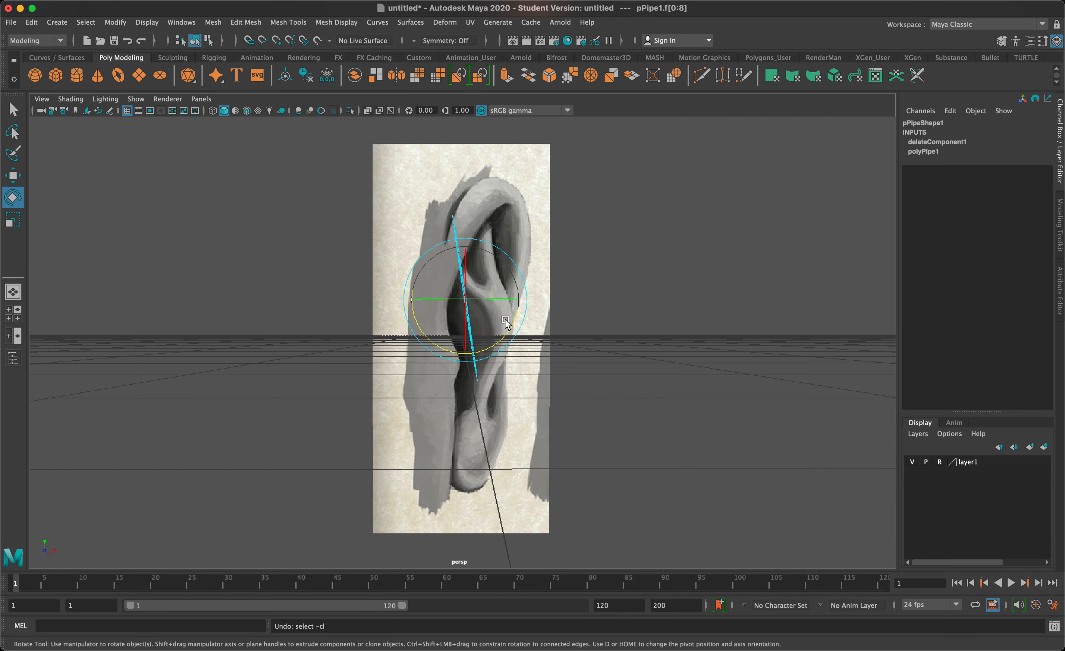
Stand the whole ring object upright by setting its Z rotation to -90.
right_drag(517, 304, 571, 280)
drag(512, 304, 525, 332)
double_click(1036, 179)
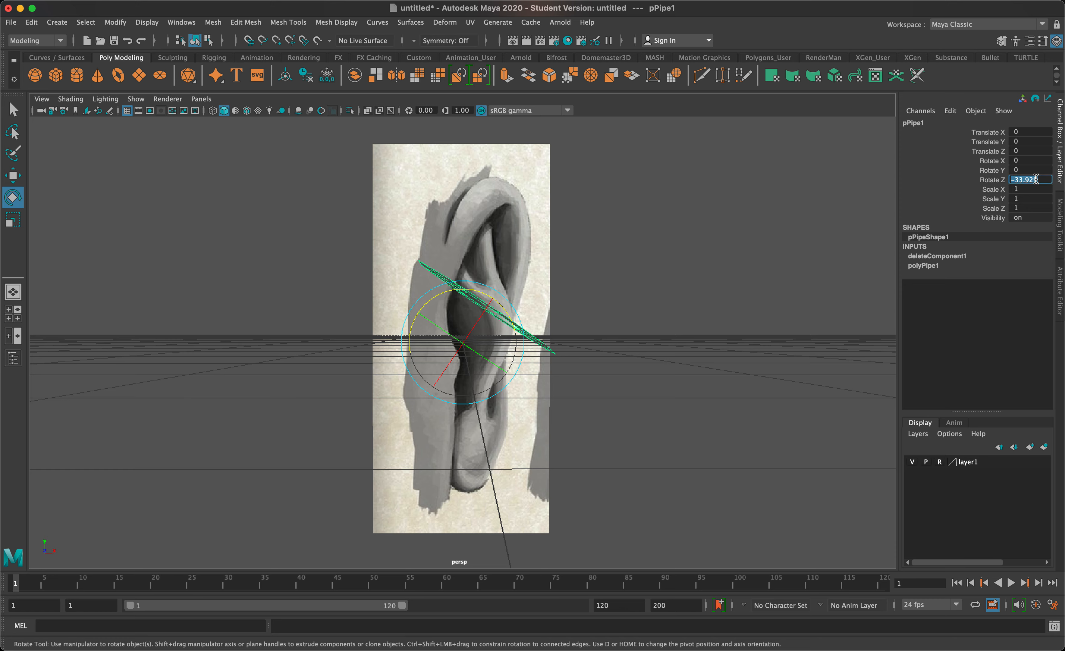
text(-90)
key(Return)
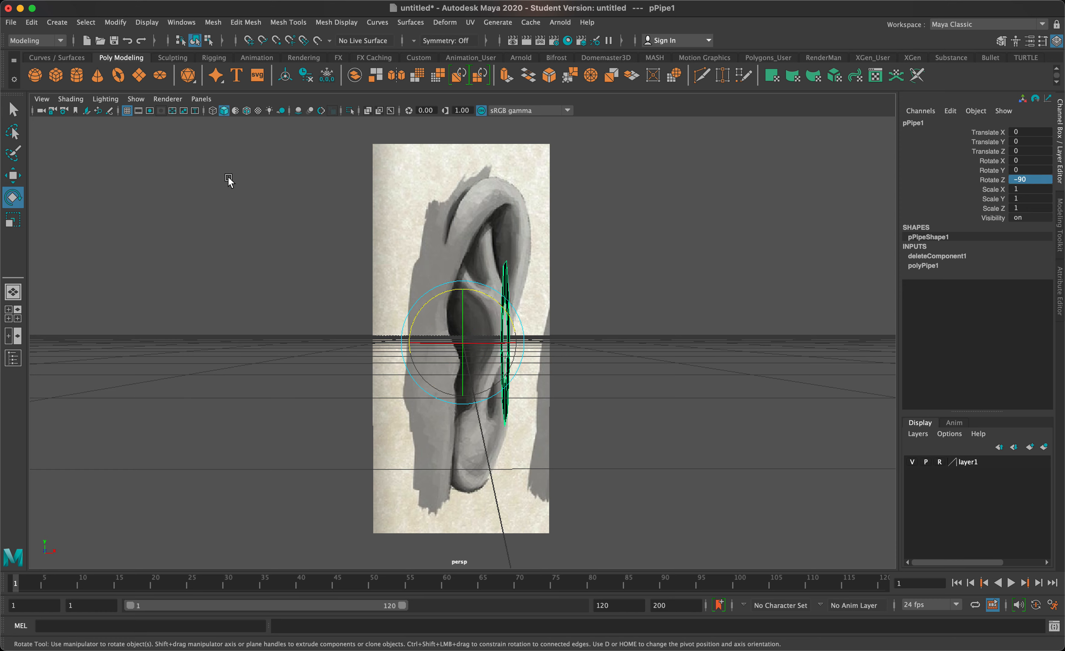
Center the ring's pivot and freeze its transformations.
click(115, 22)
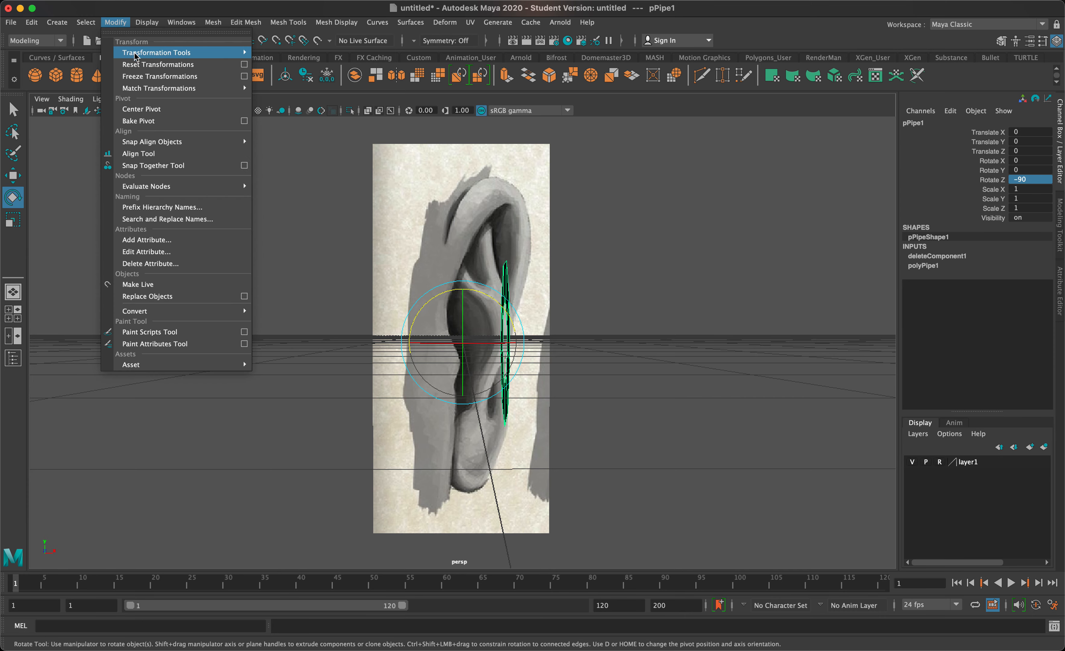
click(144, 109)
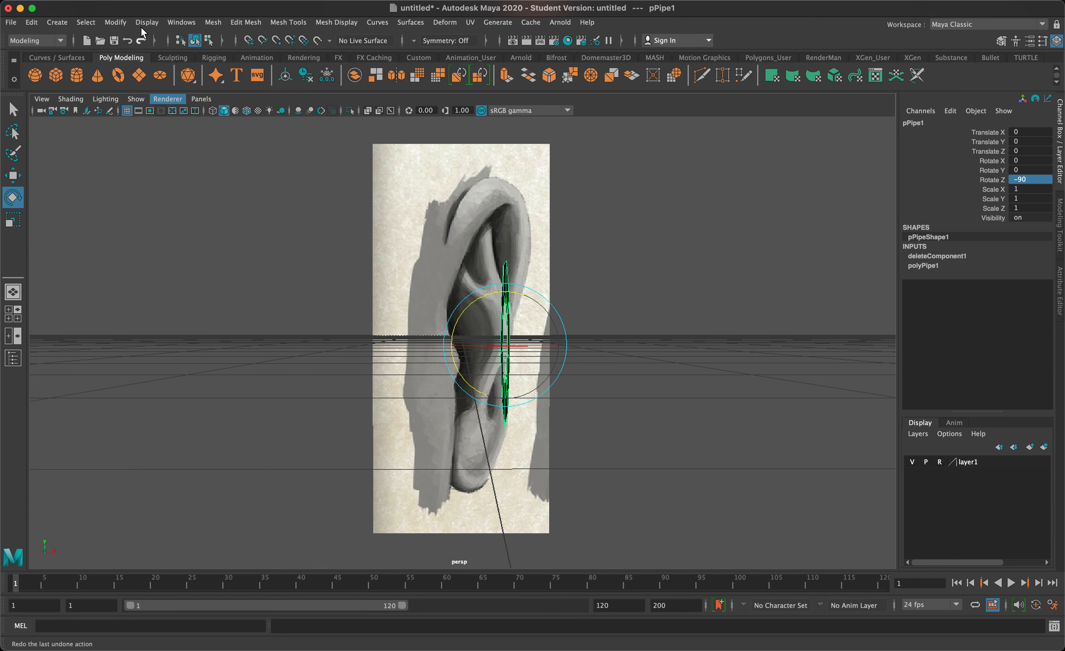
click(122, 22)
click(160, 76)
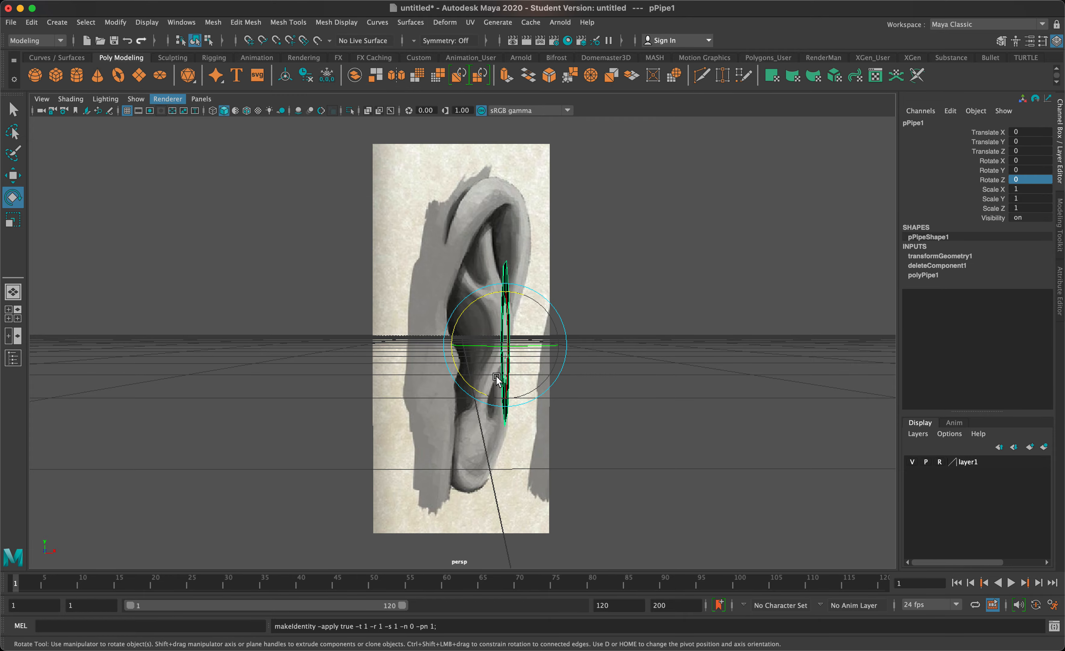
Open the ring into a C shape by deleting one face on the lower side facing the front of the ear.
alt+drag(610, 442, 475, 435)
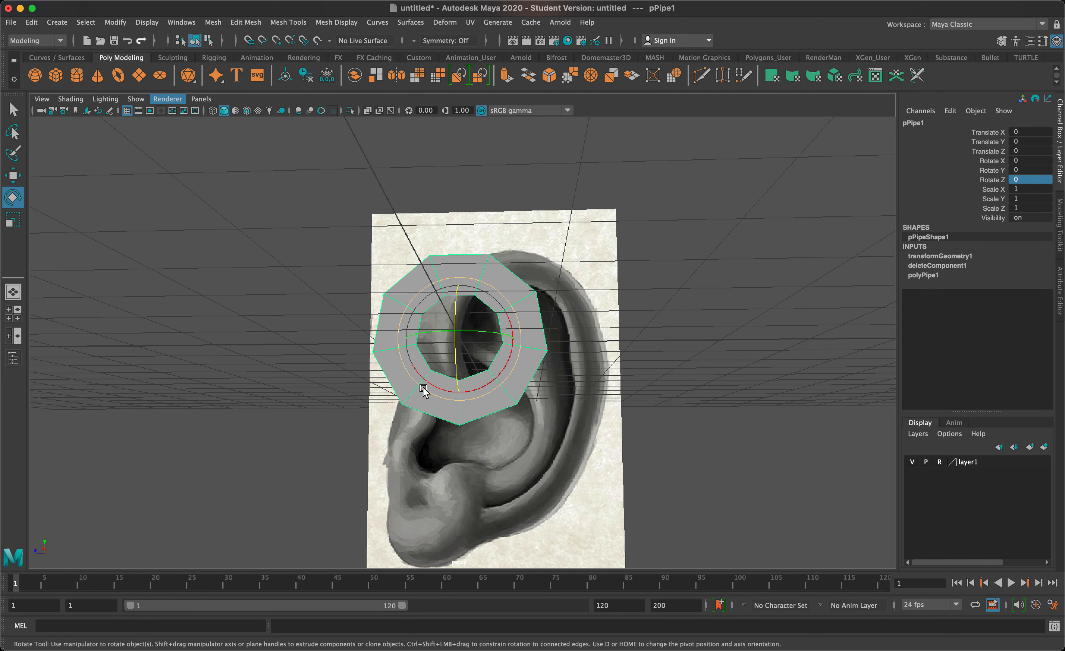
right_drag(424, 391, 409, 361)
click(393, 374)
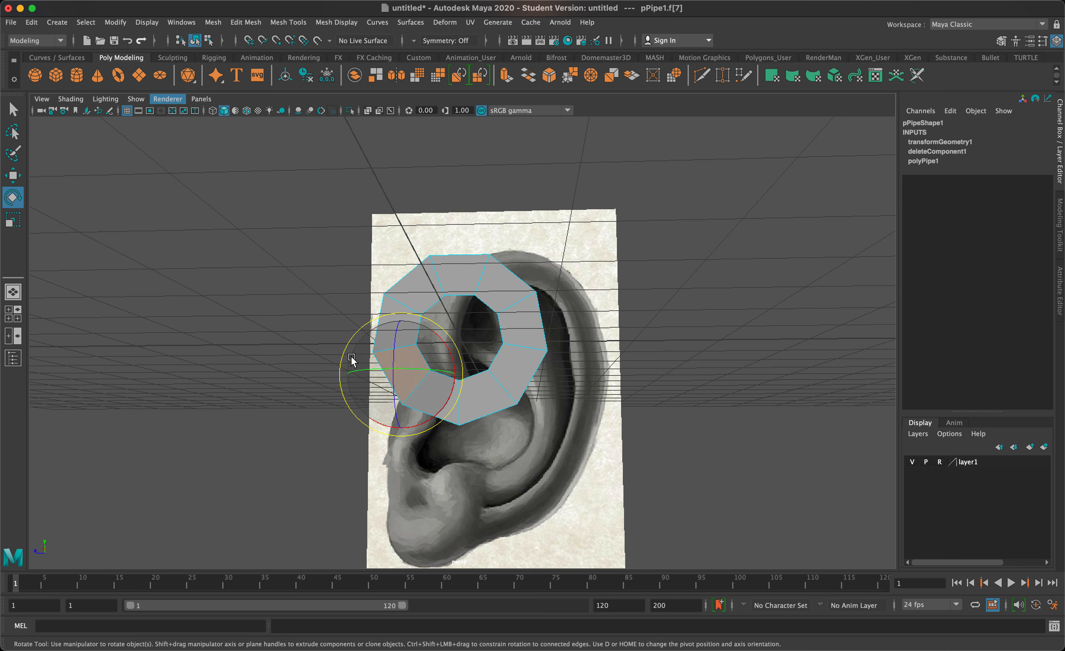
key(Delete)
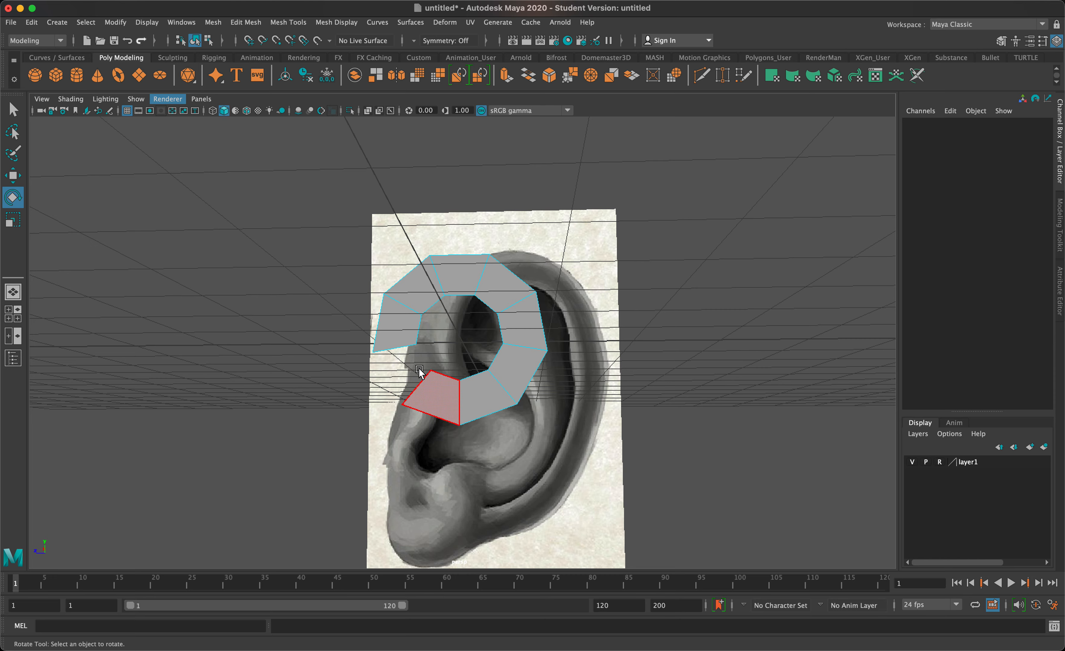
Turn on X-ray shading in the side and front views.
key(space)
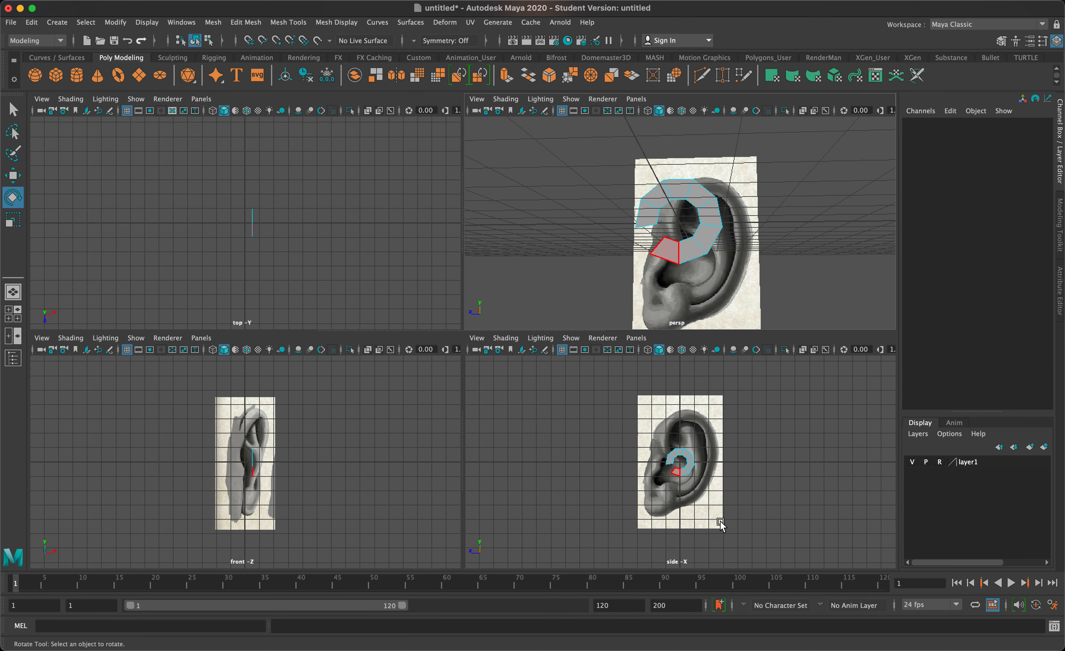
key(space)
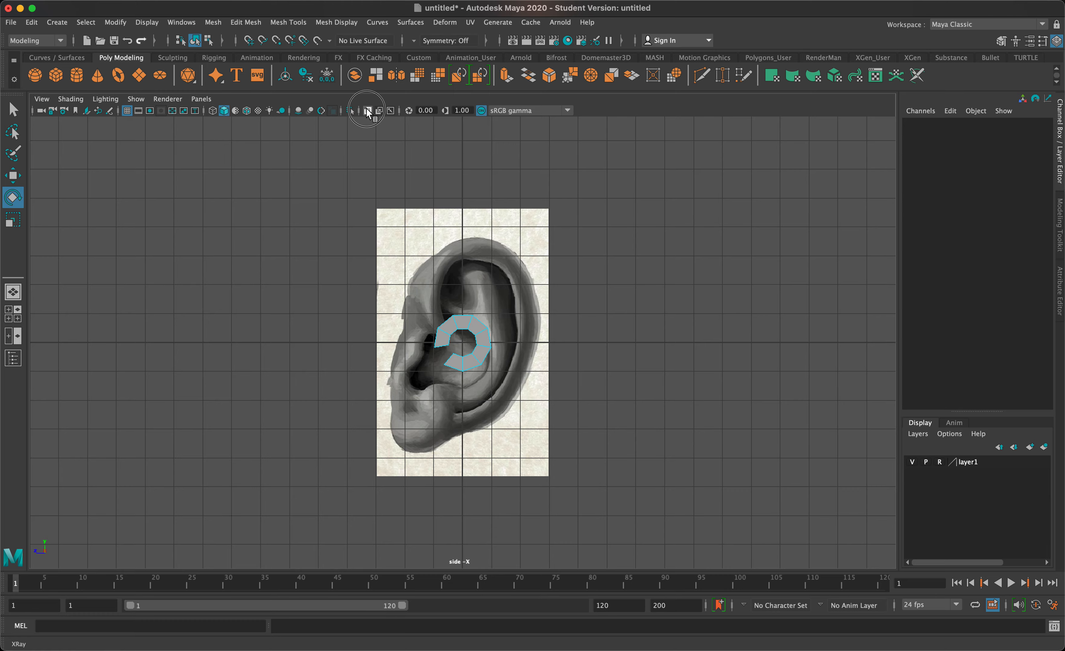
key(space)
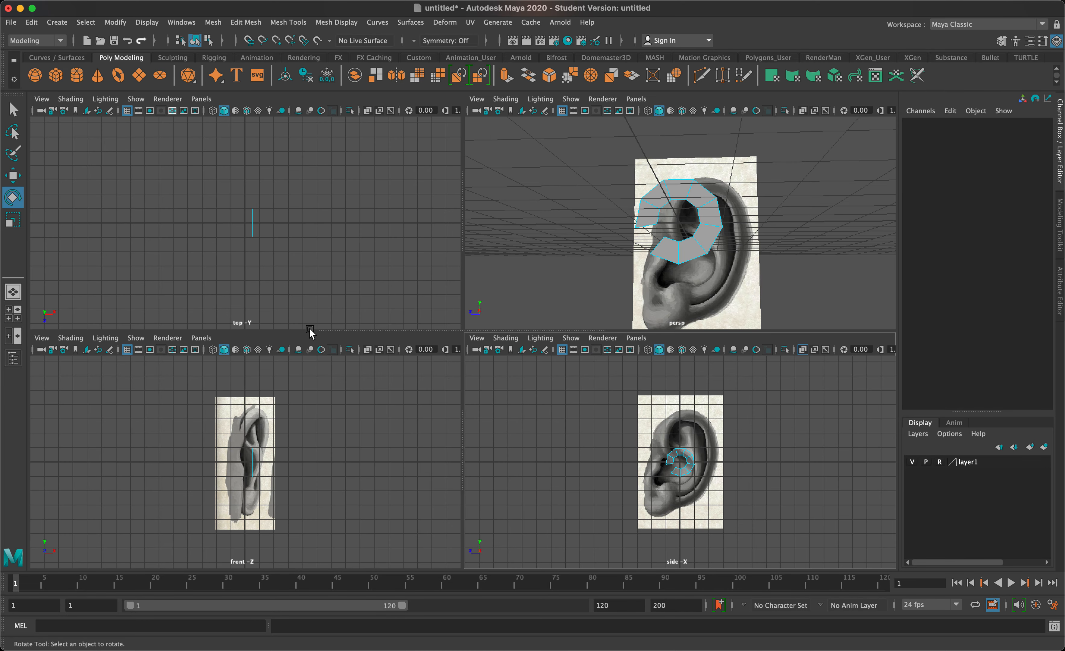
click(367, 349)
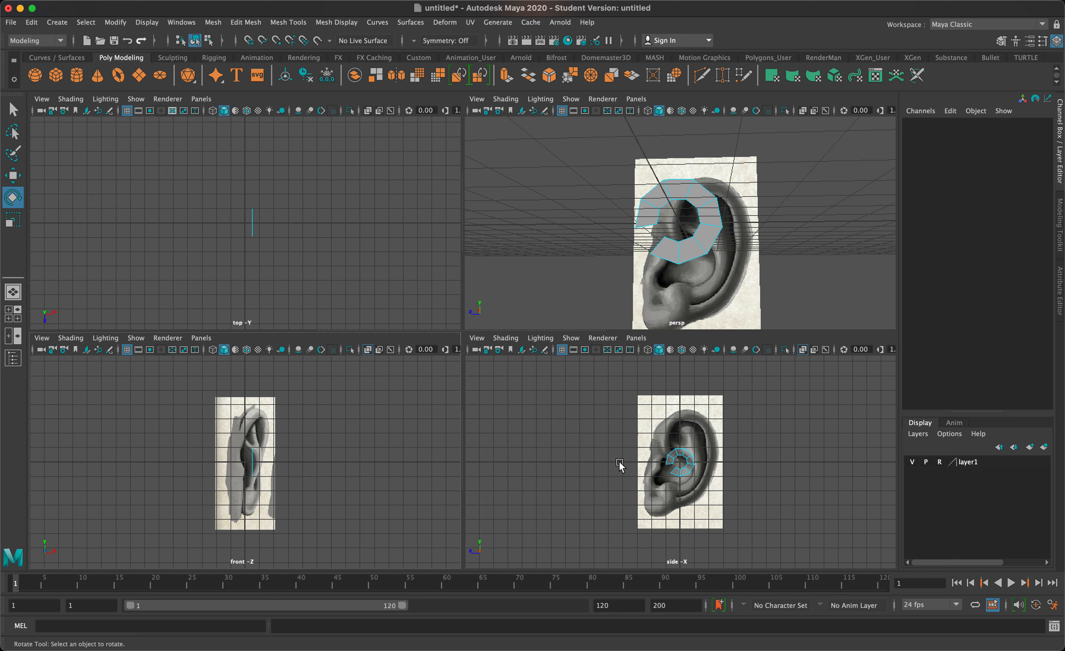
In the side view, move the end face at the C shape's lower tip down onto the earlobe of the reference.
key(space)
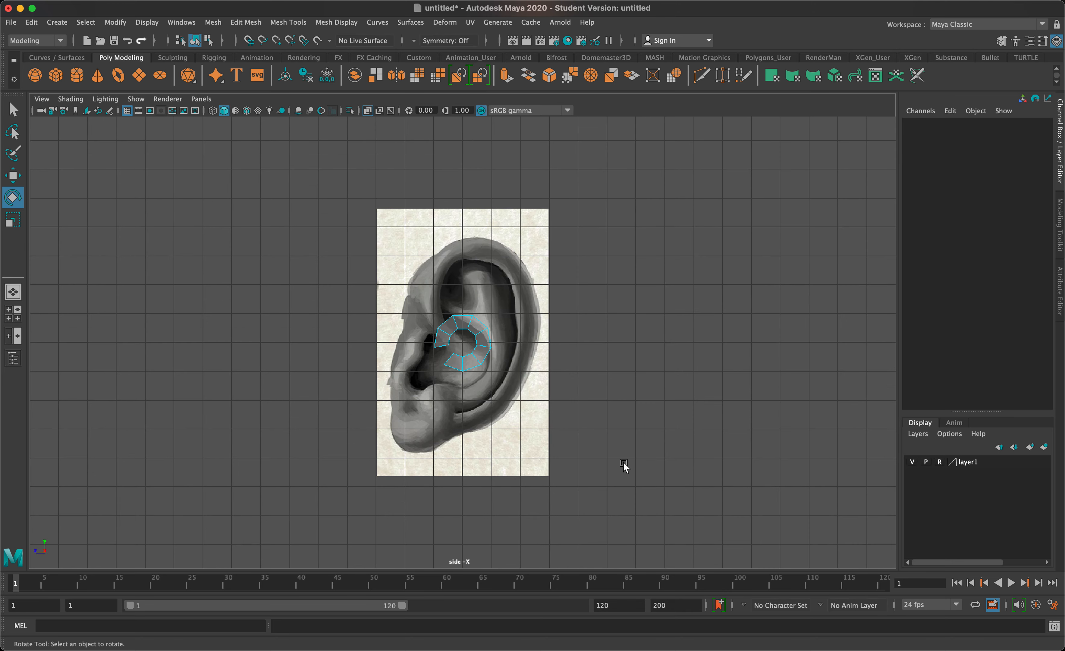
shift+click(440, 346)
right_drag(462, 357, 432, 309)
scroll(495, 465, up, 3)
scroll(495, 465, up, 2)
right_drag(468, 348, 455, 374)
click(453, 378)
key(w)
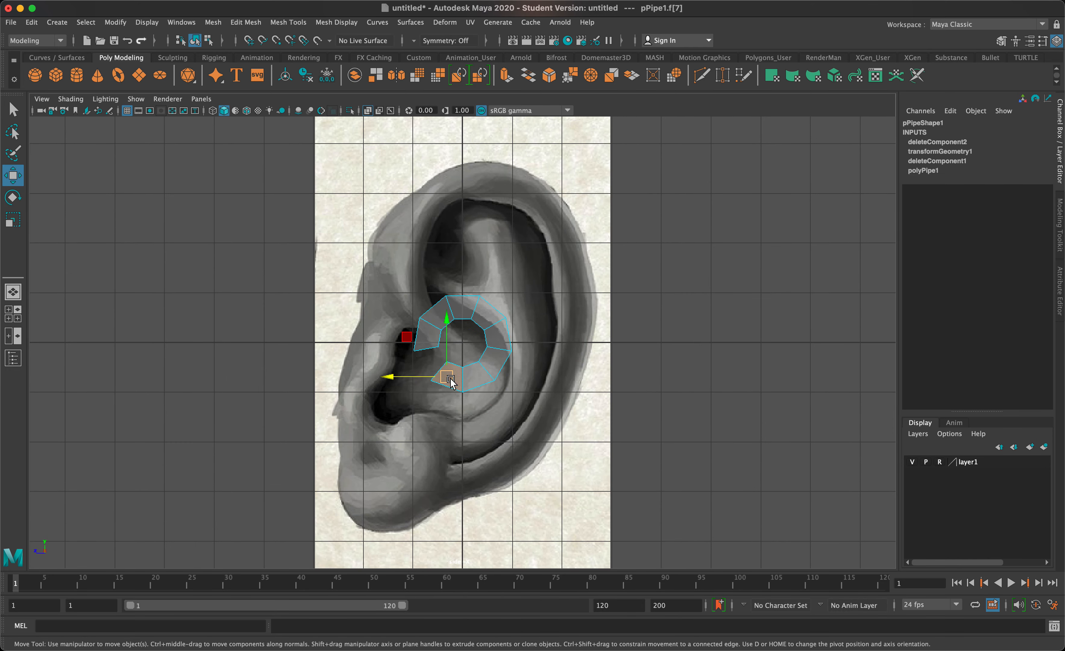
shift+drag(453, 378, 374, 487)
In vertex mode, spread the four corner vertices of the lower end face so that it fills the reference earlobe.
right_drag(382, 481, 302, 310)
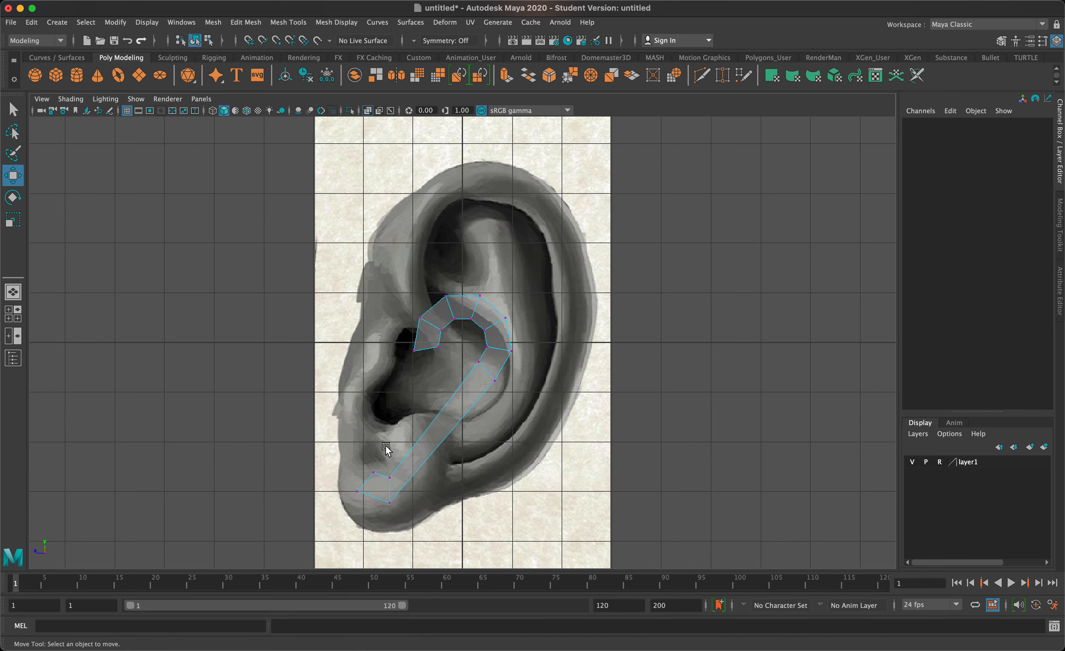
drag(382, 477, 343, 455)
drag(372, 508, 366, 532)
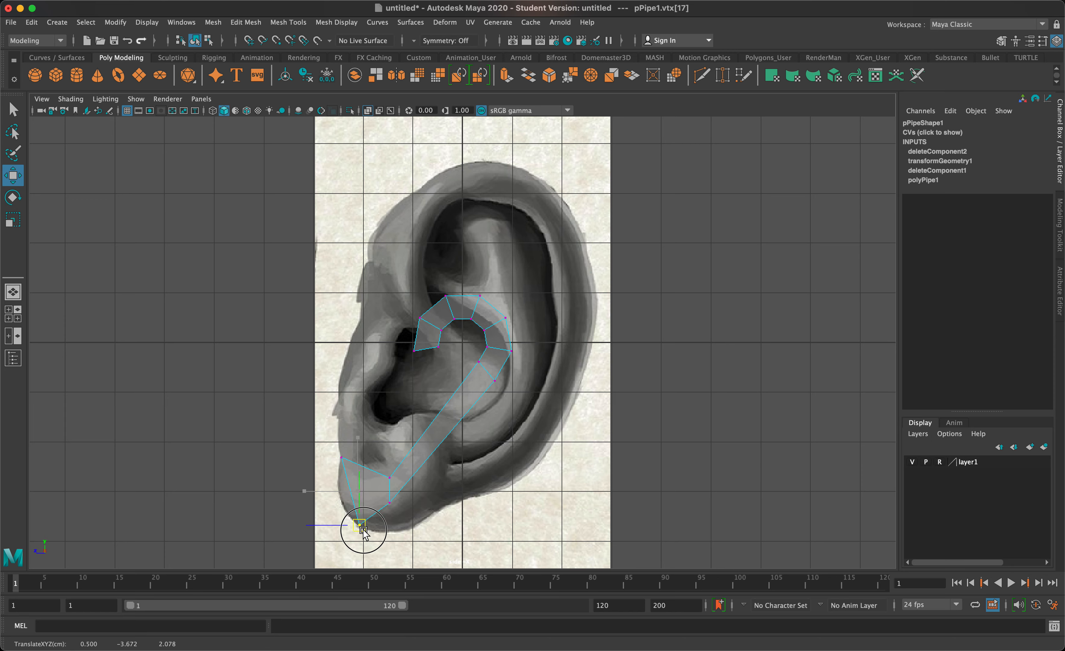
click(386, 500)
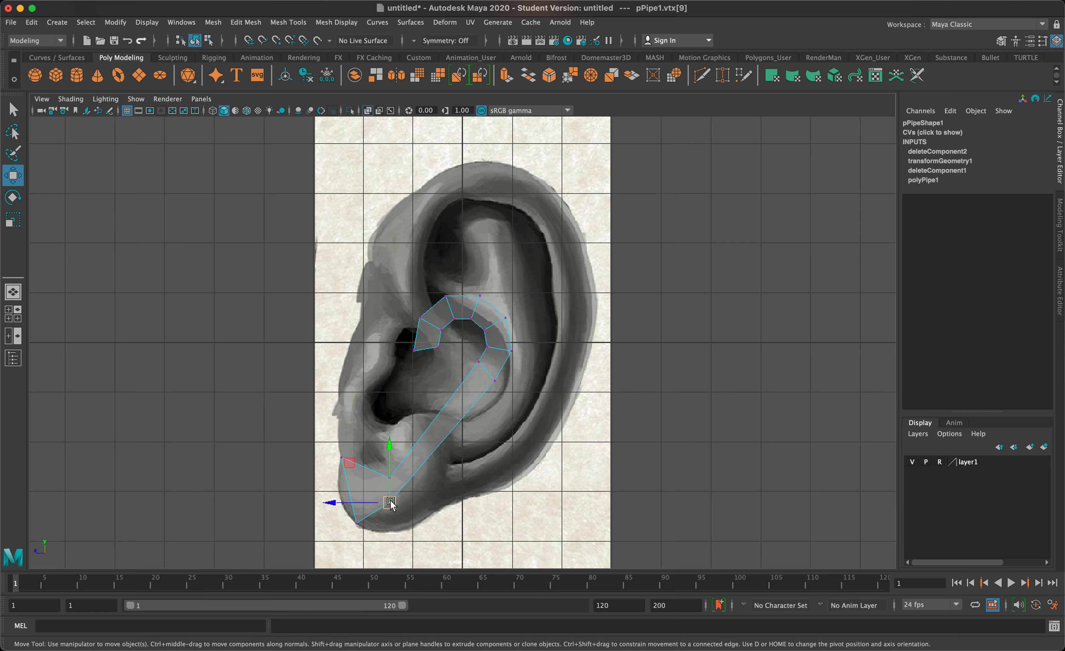
drag(391, 503, 437, 509)
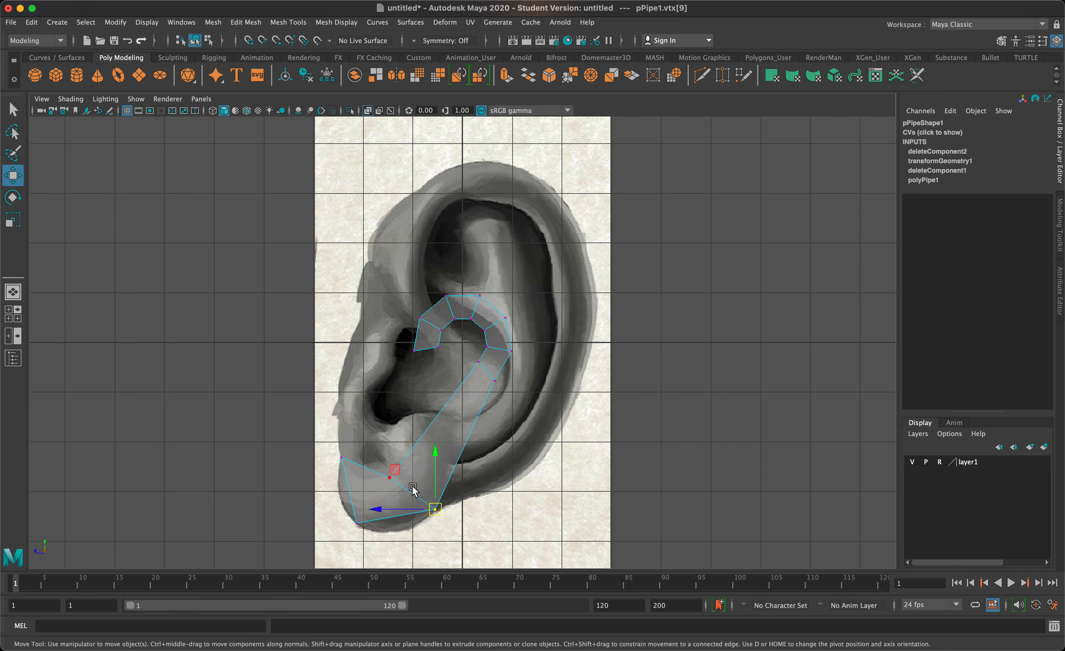
click(390, 477)
drag(391, 473, 440, 459)
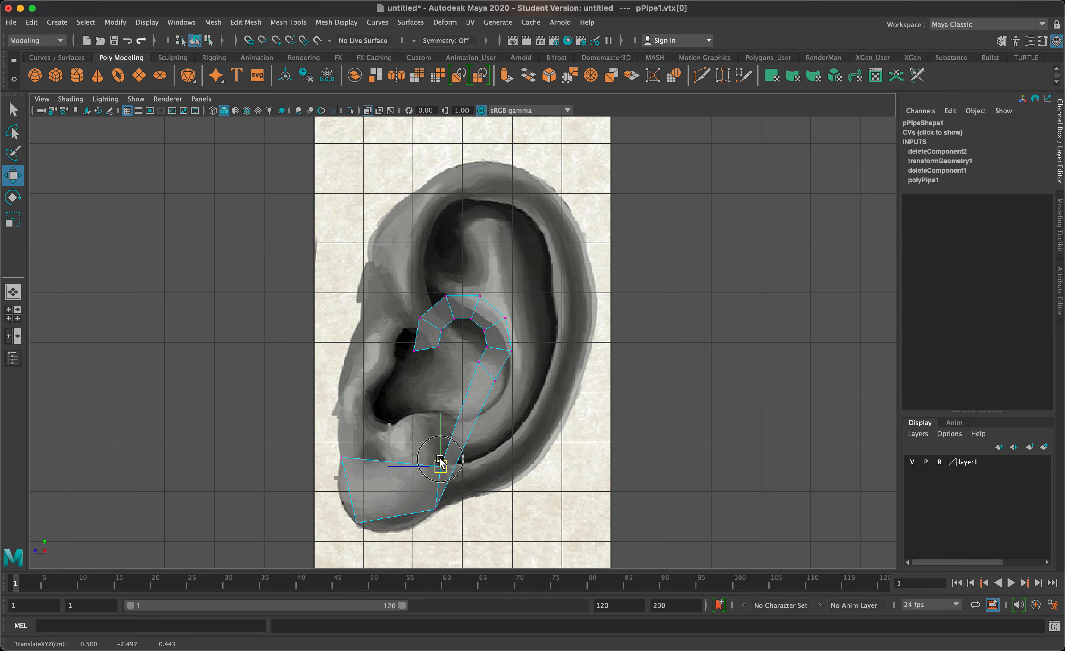
Move the next two vertex pairs above the earlobe onto the lower-back and back rim of the reference helix.
mouse_move(502, 391)
mouse_down()
mouse_move(493, 374)
mouse_move(528, 488)
mouse_move(529, 471)
mouse_up()
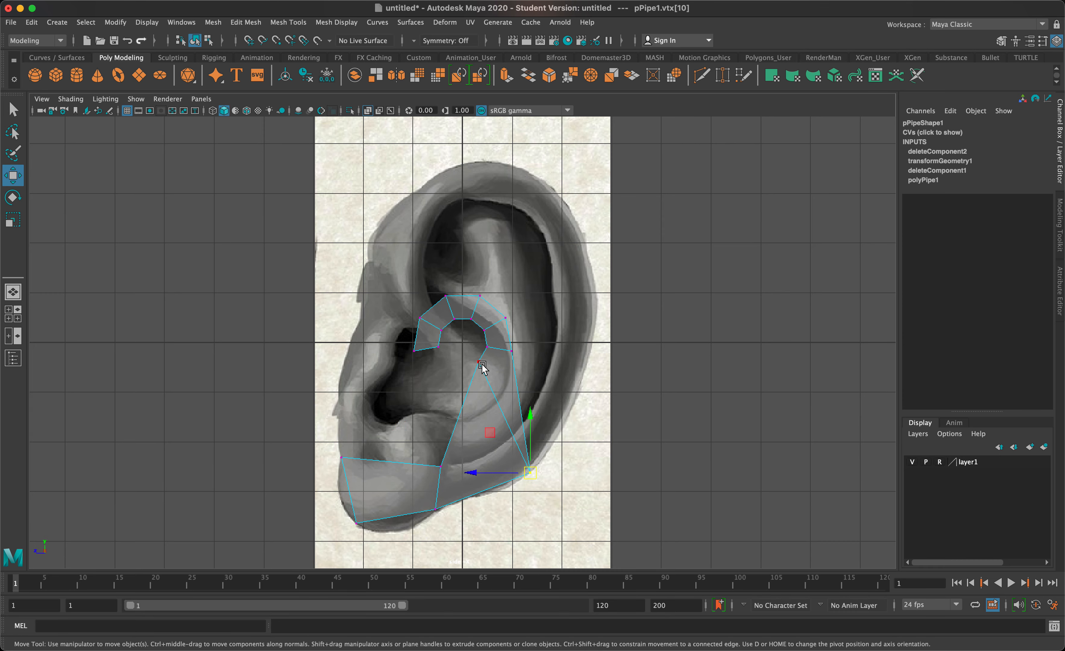
drag(470, 352, 512, 437)
drag(528, 365, 503, 341)
mouse_move(511, 351)
mouse_down()
mouse_move(583, 376)
mouse_move(472, 340)
mouse_move(546, 374)
mouse_up()
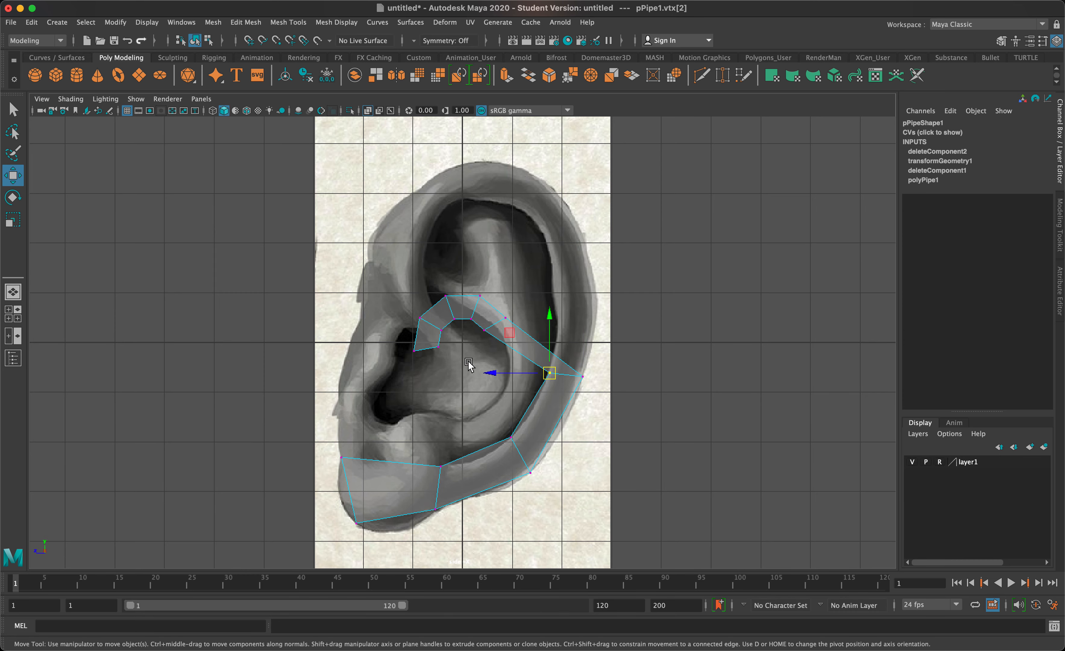
Move the two end vertices of the strip's upper tip slightly toward the middle of the ear.
drag(455, 370, 457, 338)
click(465, 350)
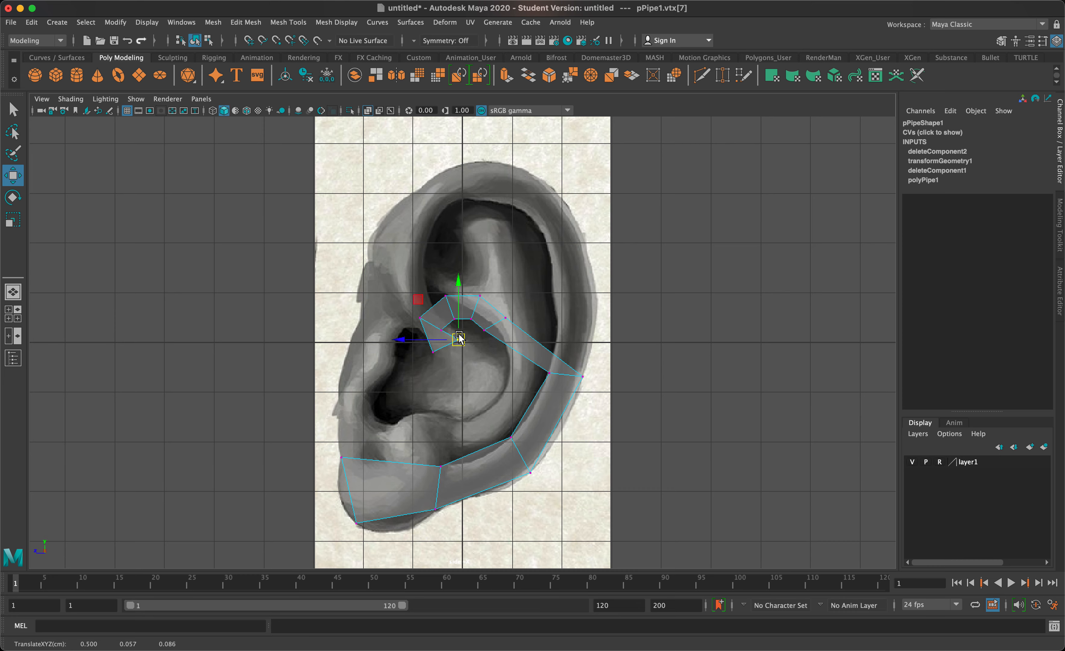
click(471, 319)
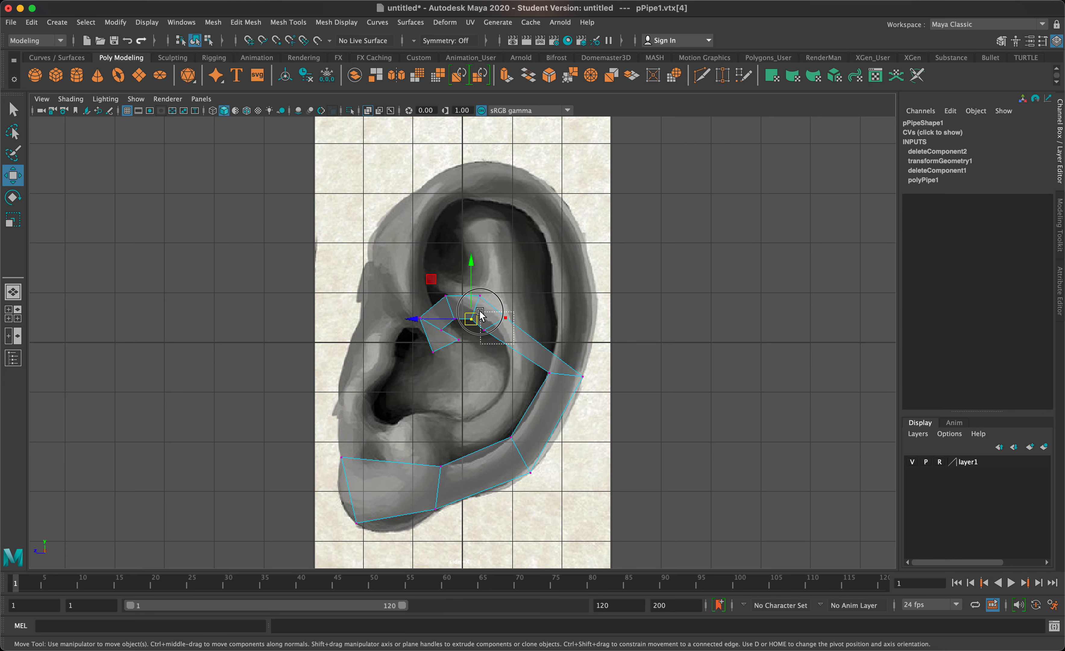
Move the following two vertex pairs onto the upper-back corner and the top of the helix rim.
drag(512, 310, 557, 216)
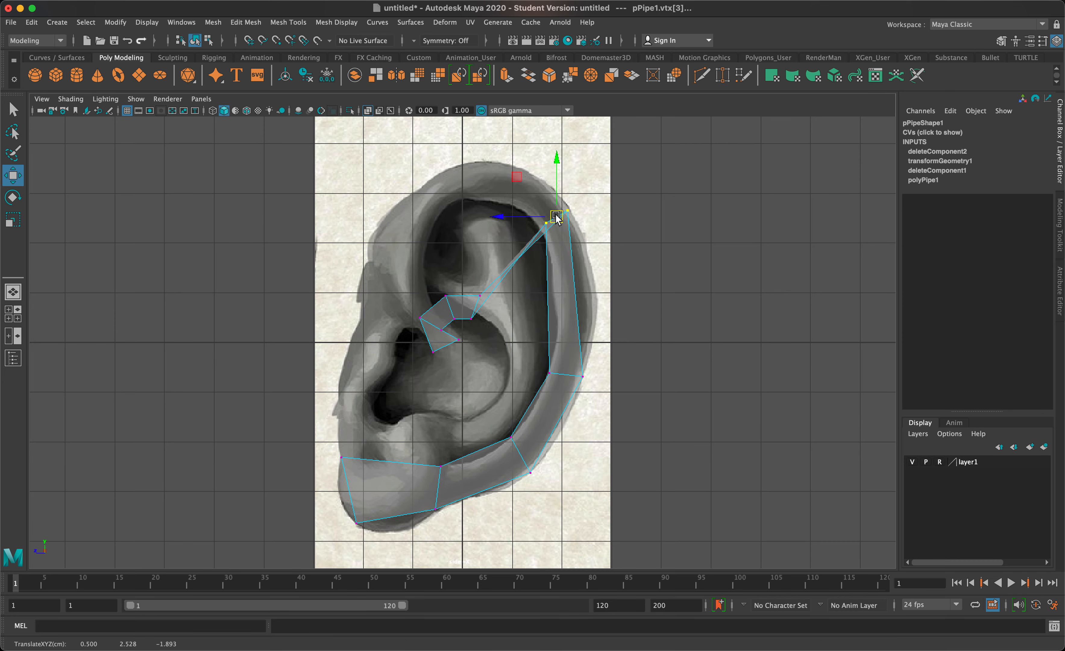
click(471, 318)
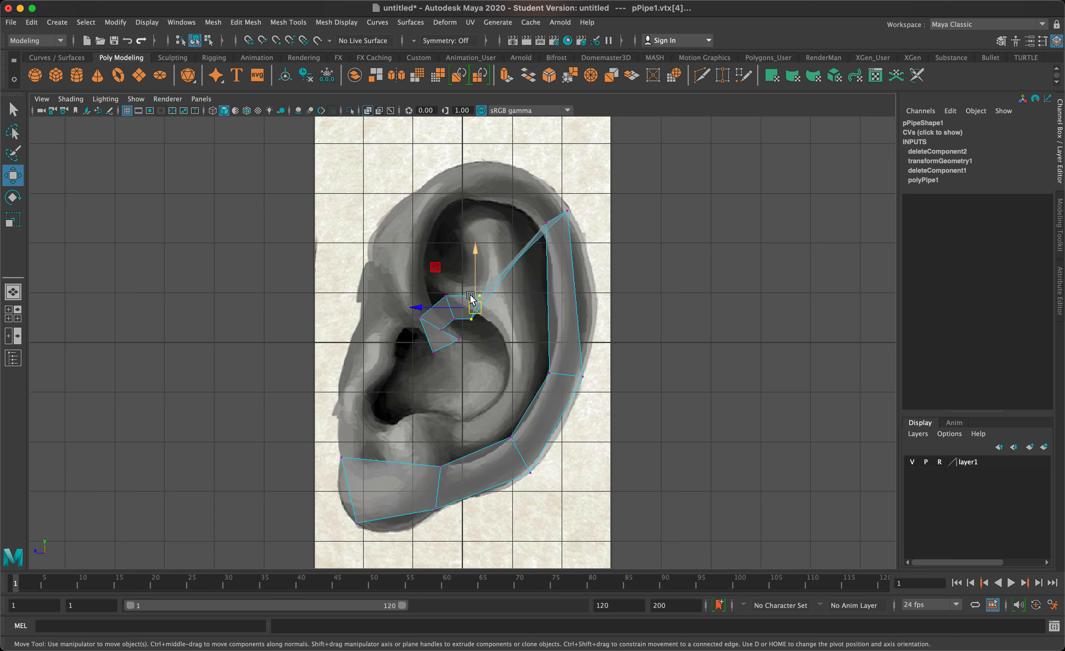
drag(472, 318, 476, 176)
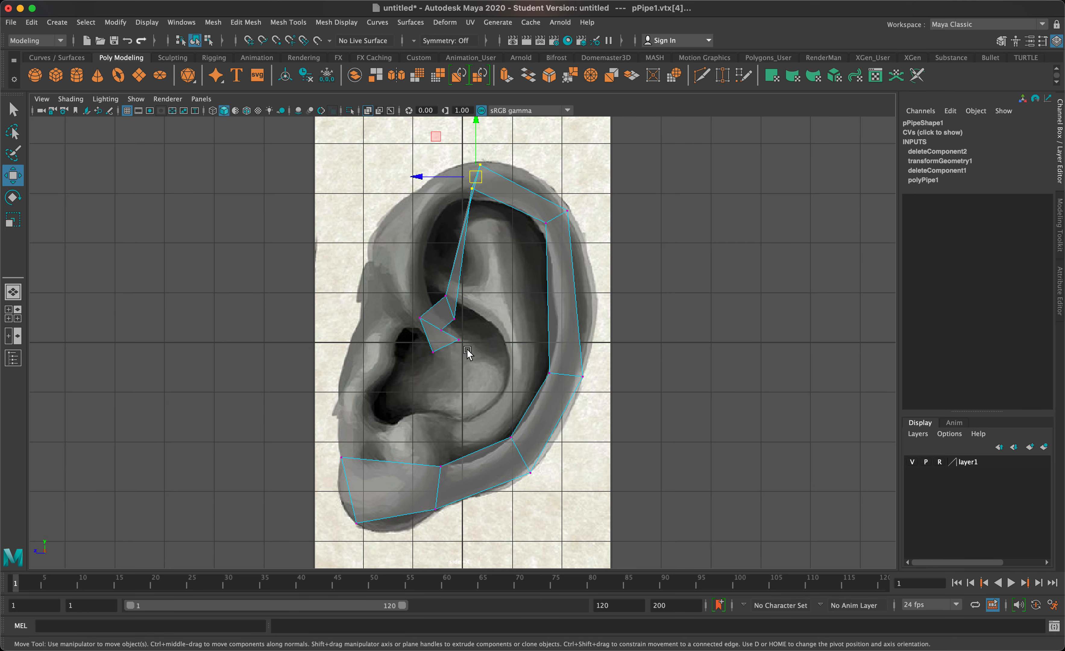
Place the remaining two vertex pairs before the tip along the helix's front edge and where it turns into the ear.
drag(466, 327, 413, 248)
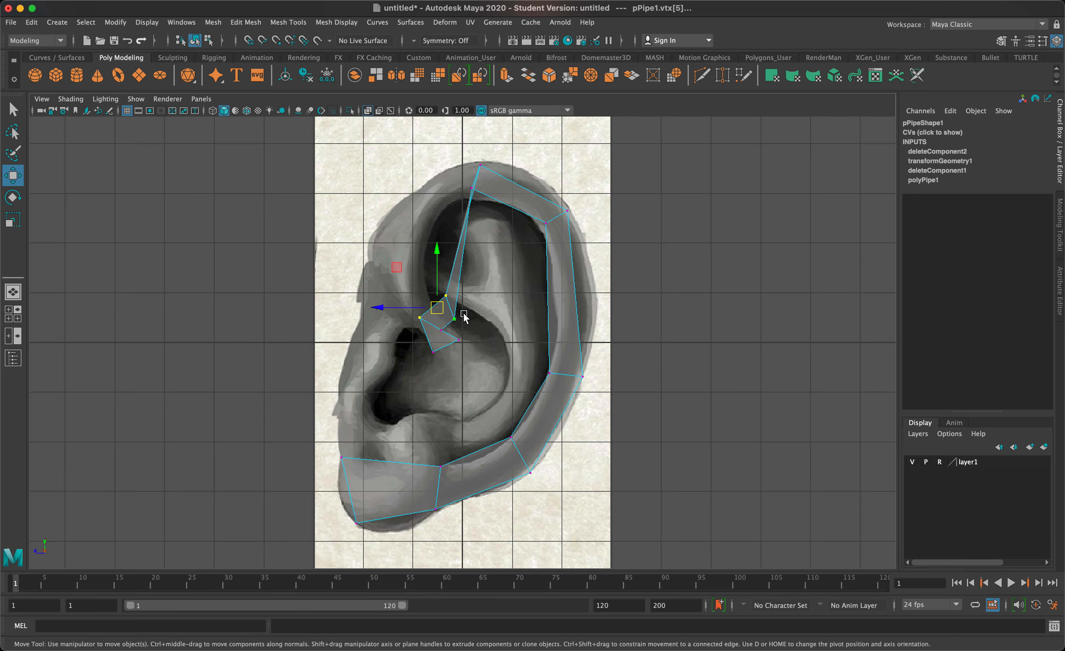
drag(471, 327, 412, 224)
drag(462, 337, 407, 317)
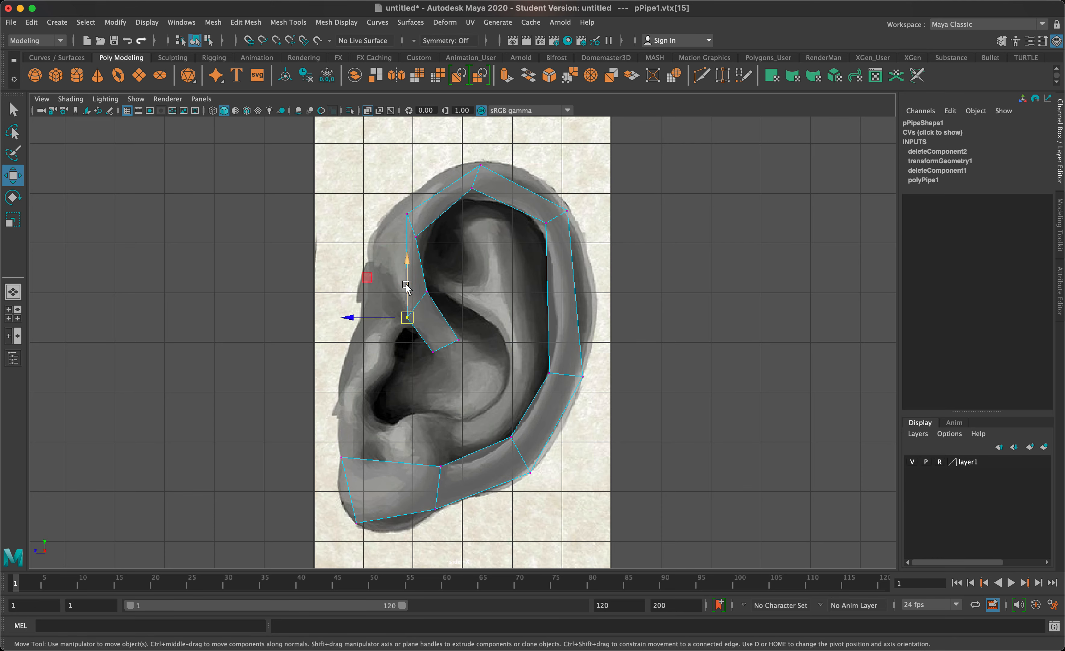
Pull the upper-front outer vertex out to the helix's edge and align the top inner vertex with the rim's inner border.
click(404, 214)
click(410, 214)
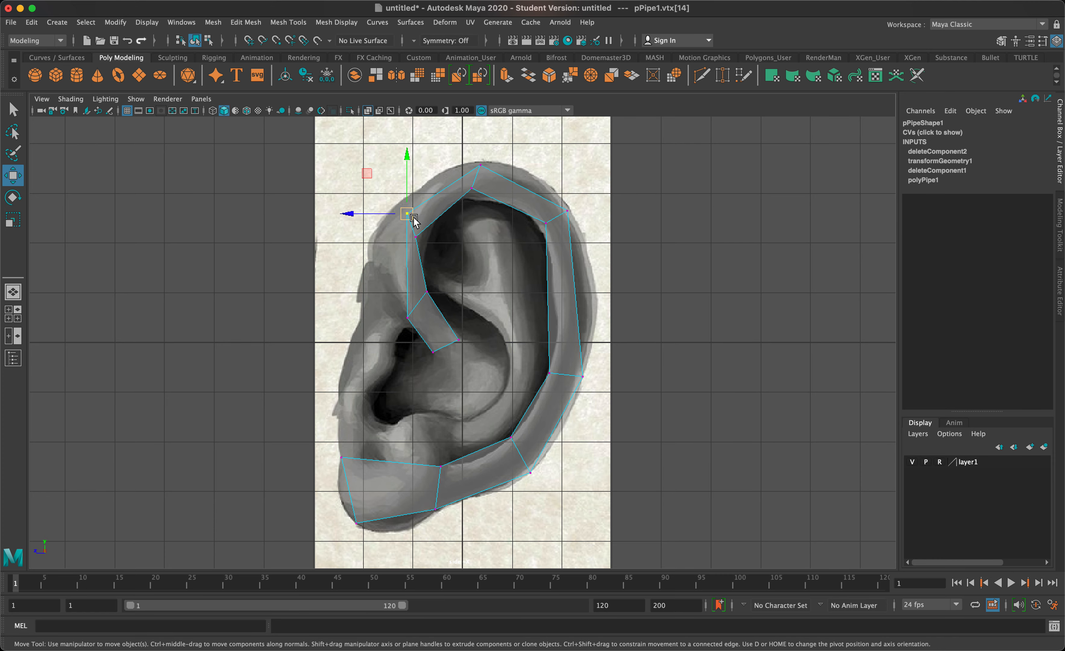
drag(410, 215, 383, 236)
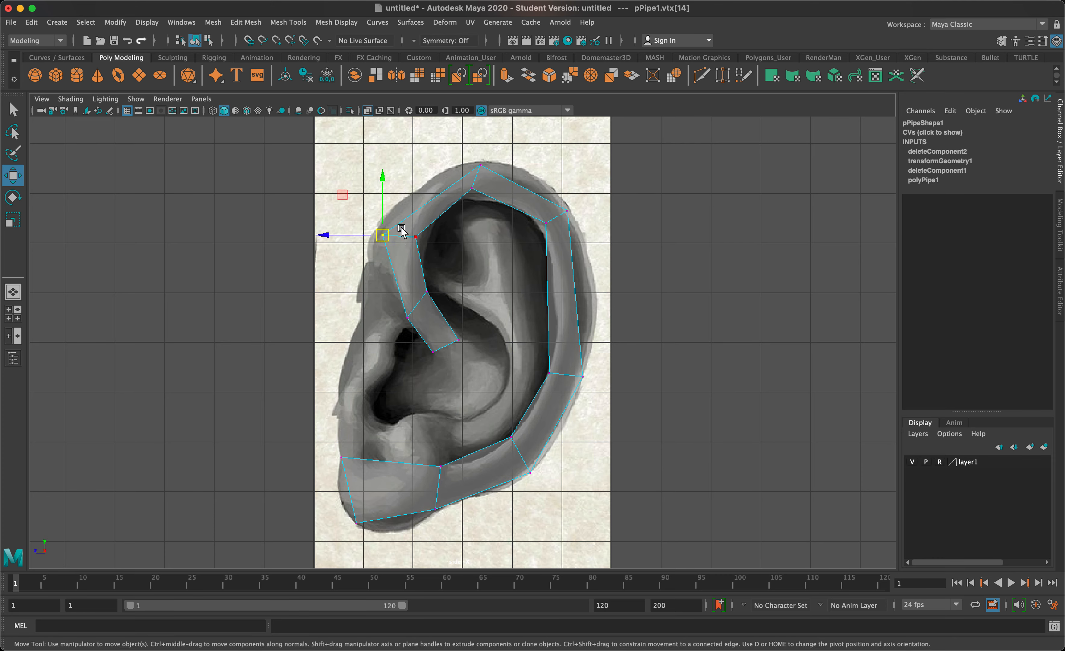
click(471, 189)
drag(472, 189, 479, 193)
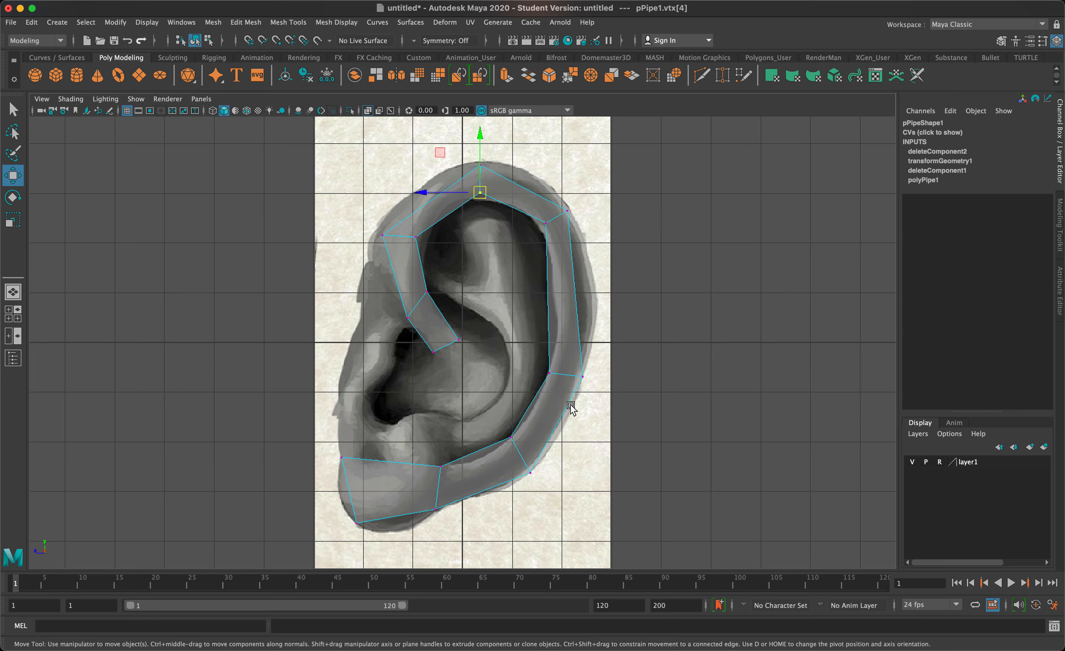
Shift the back and lower-back vertex pairs upward along the helix rim to space the faces more evenly.
drag(590, 397, 496, 323)
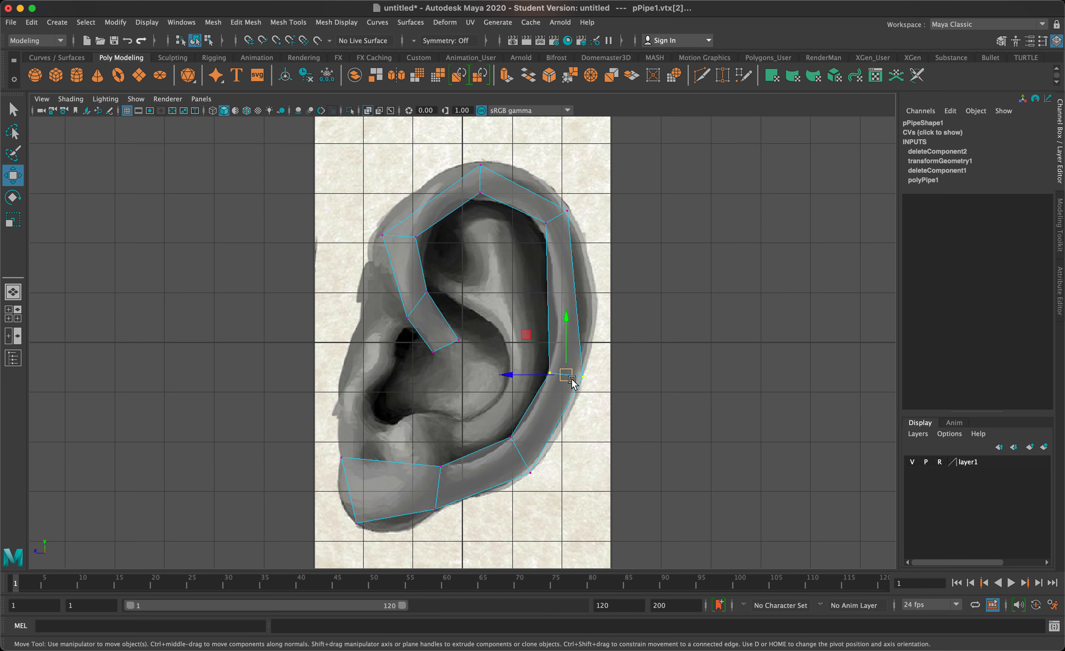
drag(572, 382, 585, 325)
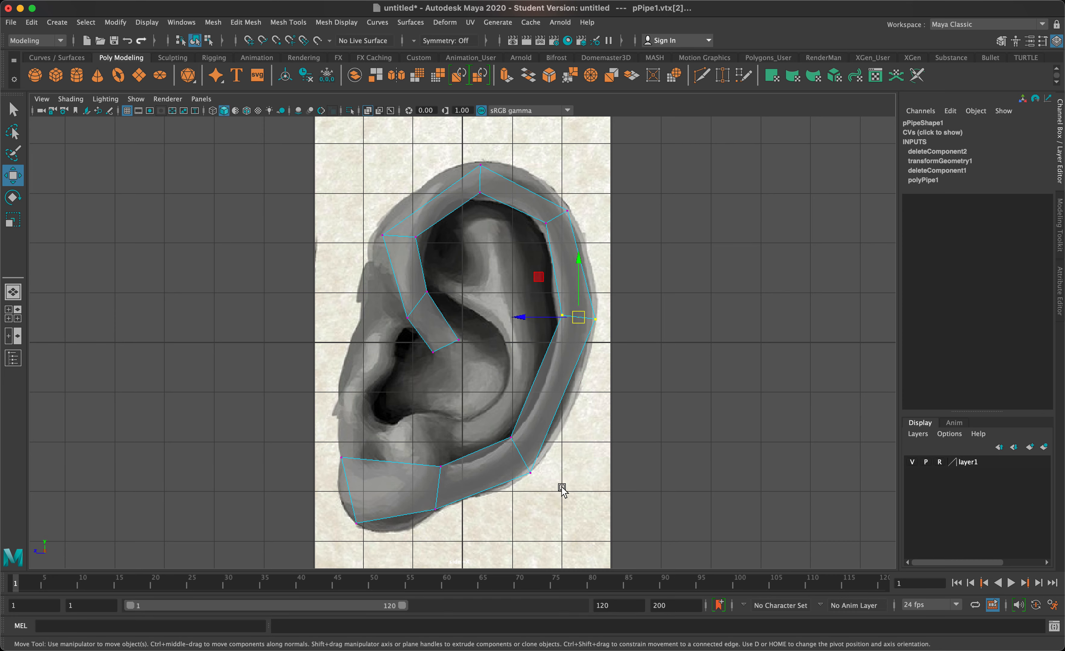
drag(563, 490, 456, 368)
drag(521, 453, 568, 427)
Adjust the outer and inner vertices of the lower-back pair individually to fit the curve of the helix rim.
click(565, 447)
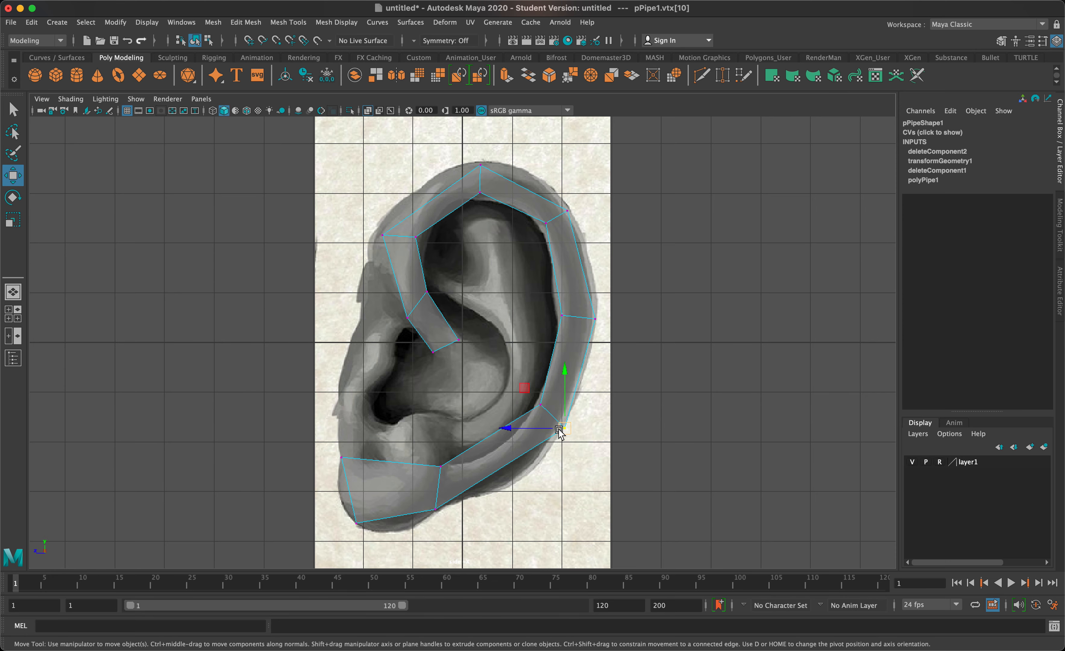
click(546, 414)
drag(534, 408, 530, 411)
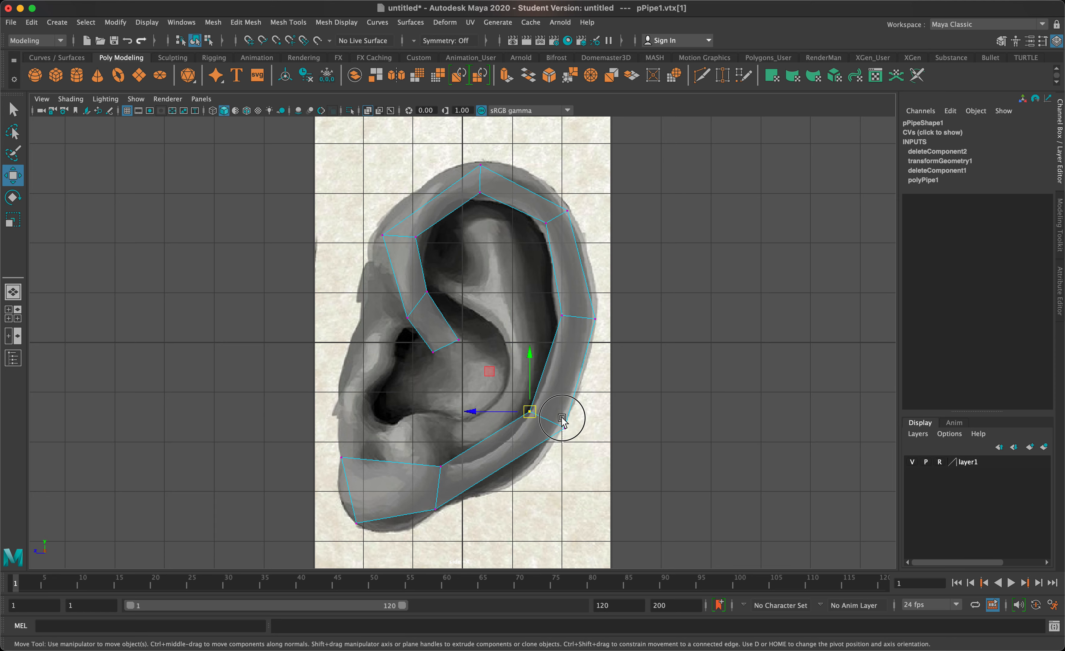
click(561, 421)
drag(570, 429, 524, 422)
click(529, 411)
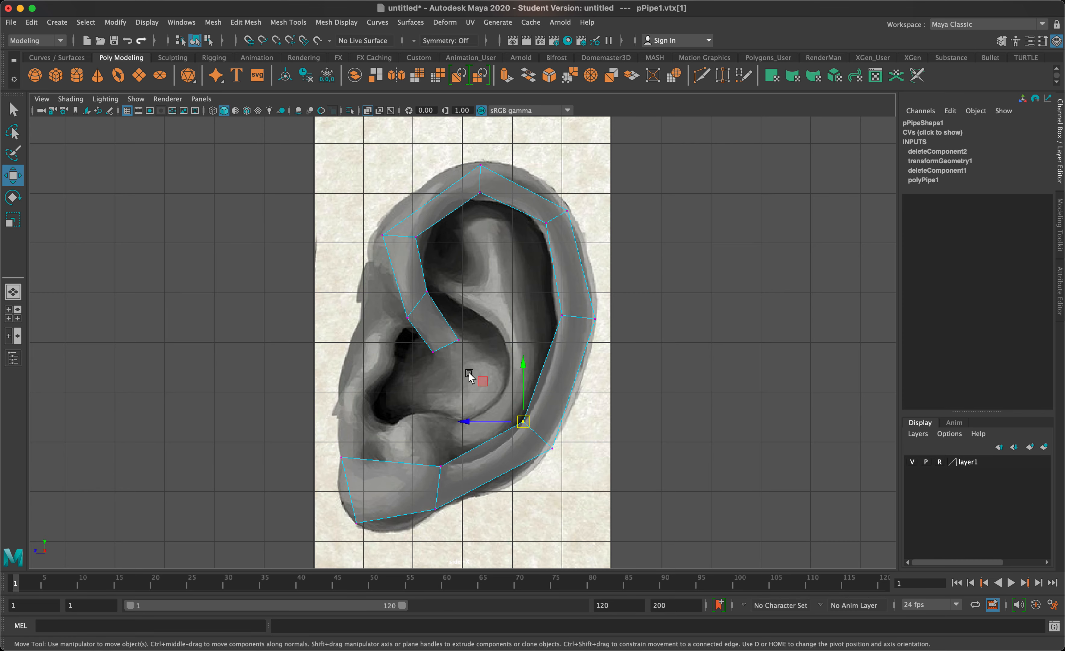
Extend the strip's inner end face down into the concha by moving its two end vertices.
click(455, 338)
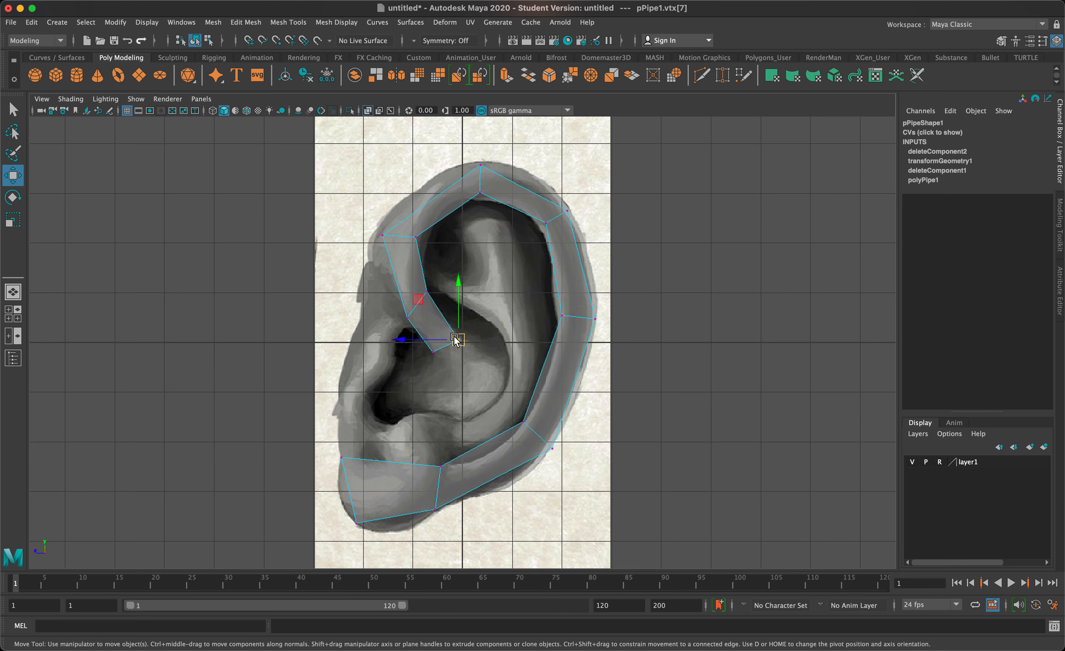
drag(462, 346, 505, 372)
click(432, 353)
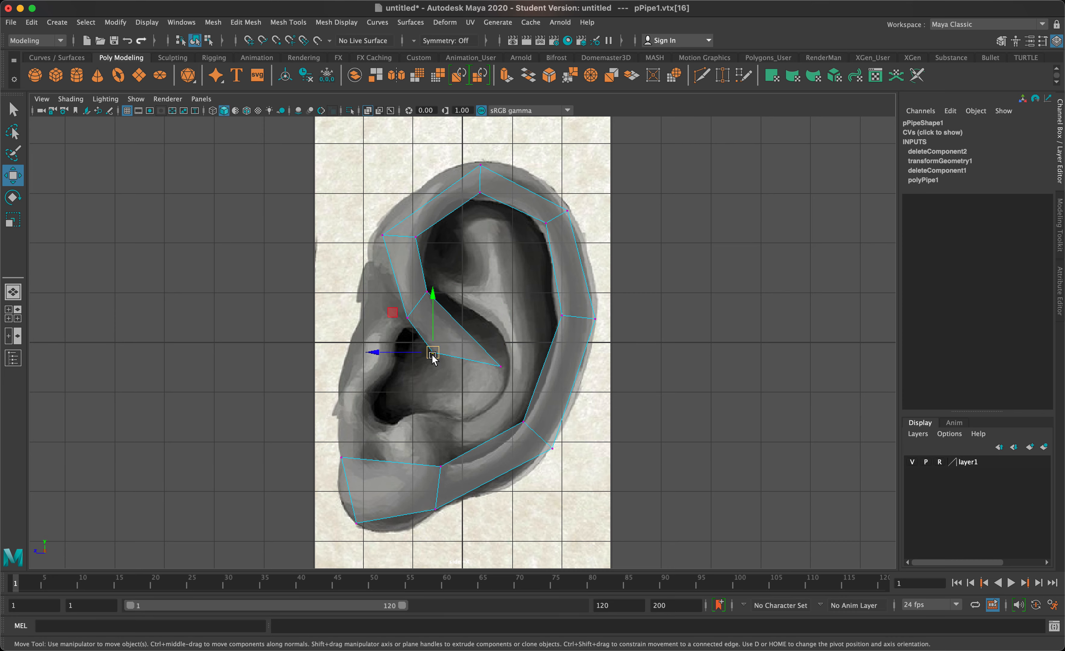
drag(433, 353, 453, 398)
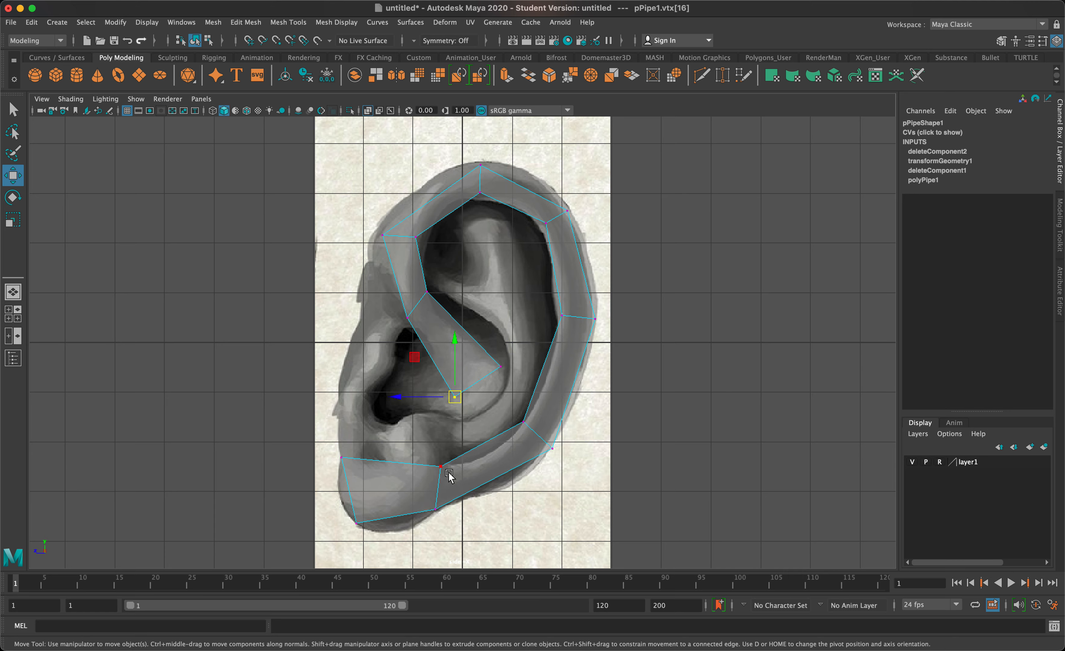
Move the inner and outer vertices between the earlobe and the lower rim slightly toward the back of the ear.
click(440, 467)
drag(441, 466, 454, 465)
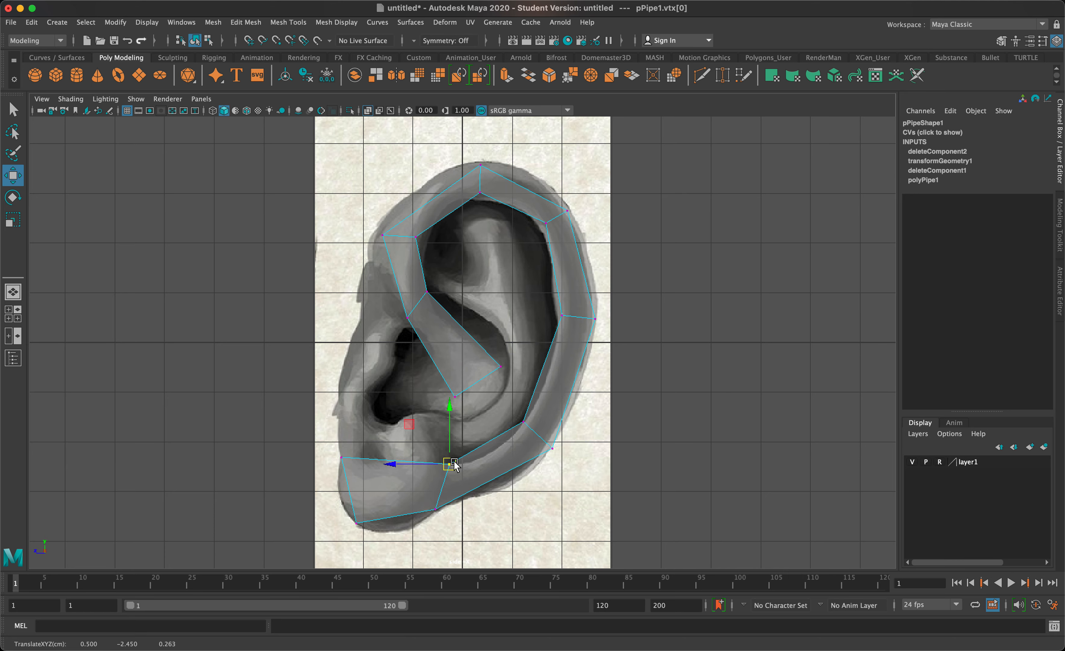
click(437, 510)
drag(435, 508, 451, 514)
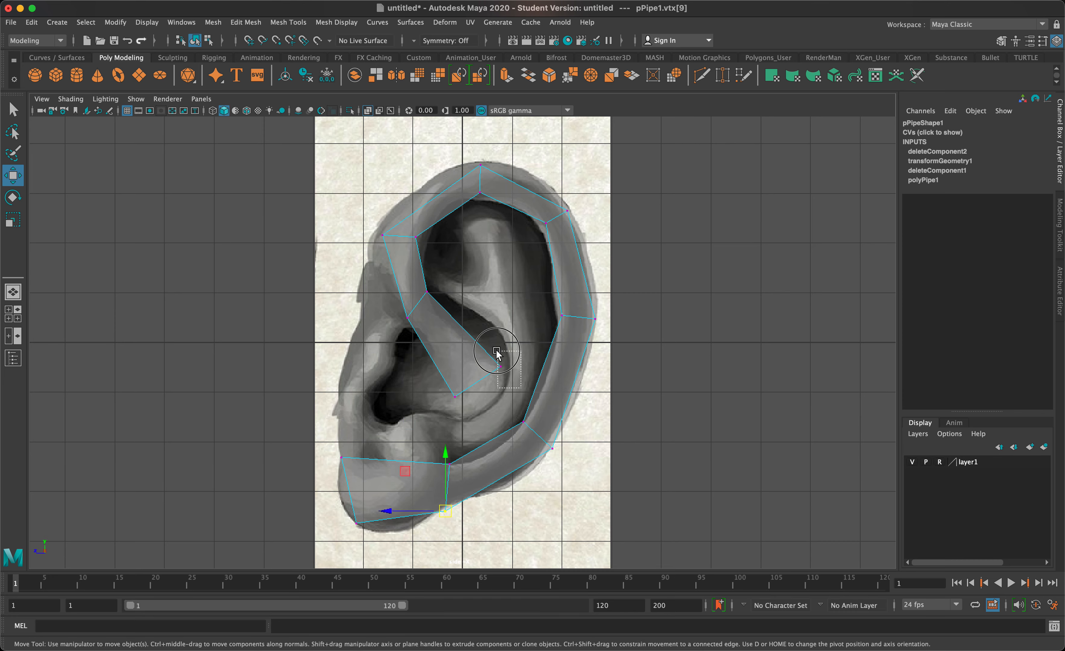
Lower the two end vertices in the concha further to widen the strip's end edge across the bowl.
click(500, 366)
drag(500, 366, 447, 415)
click(455, 396)
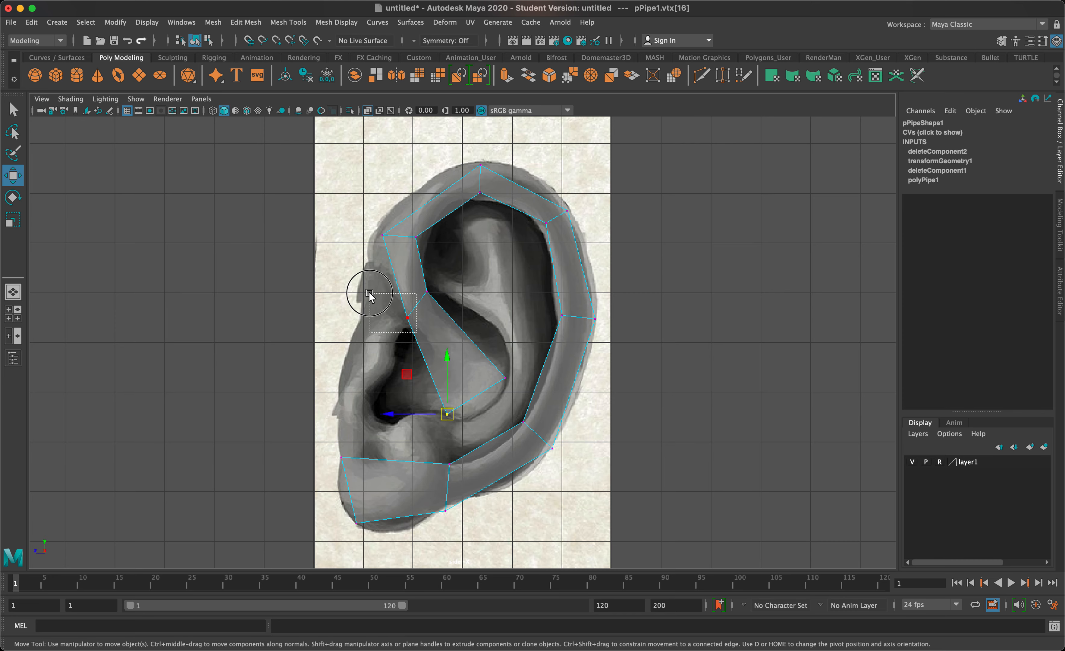
Lower the vertex pair where the helix turns into the concha and fine-tune the lower vertex of the end edge.
click(388, 302)
mouse_move(418, 324)
mouse_down()
mouse_move(408, 313)
mouse_move(435, 301)
mouse_move(442, 314)
mouse_move(406, 325)
mouse_up()
click(427, 291)
click(401, 309)
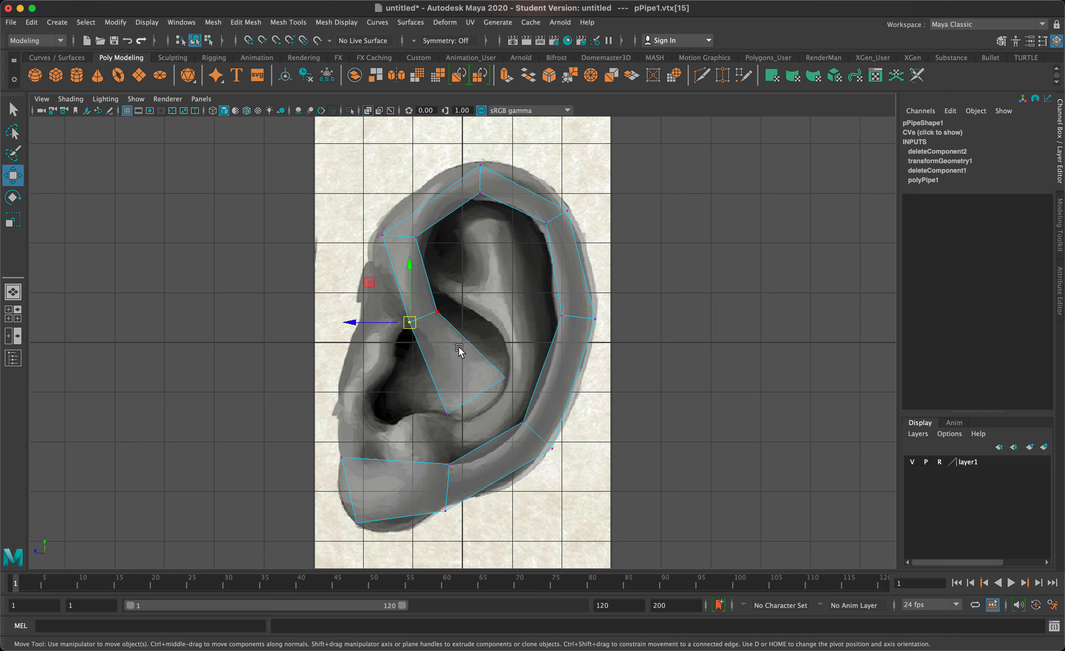
click(447, 413)
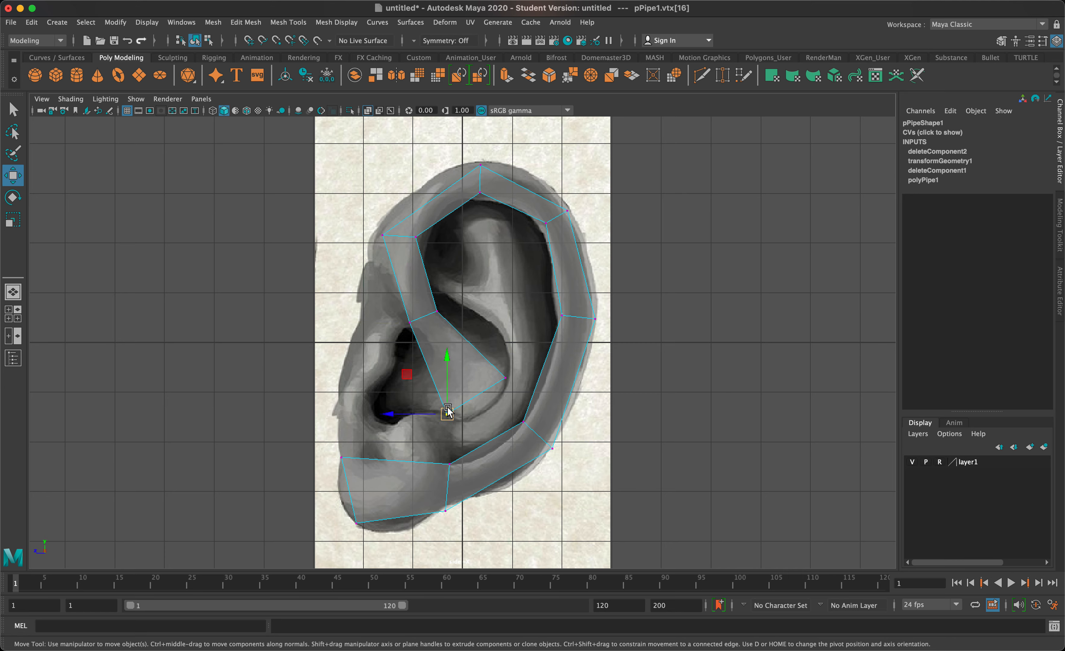
drag(447, 414, 454, 410)
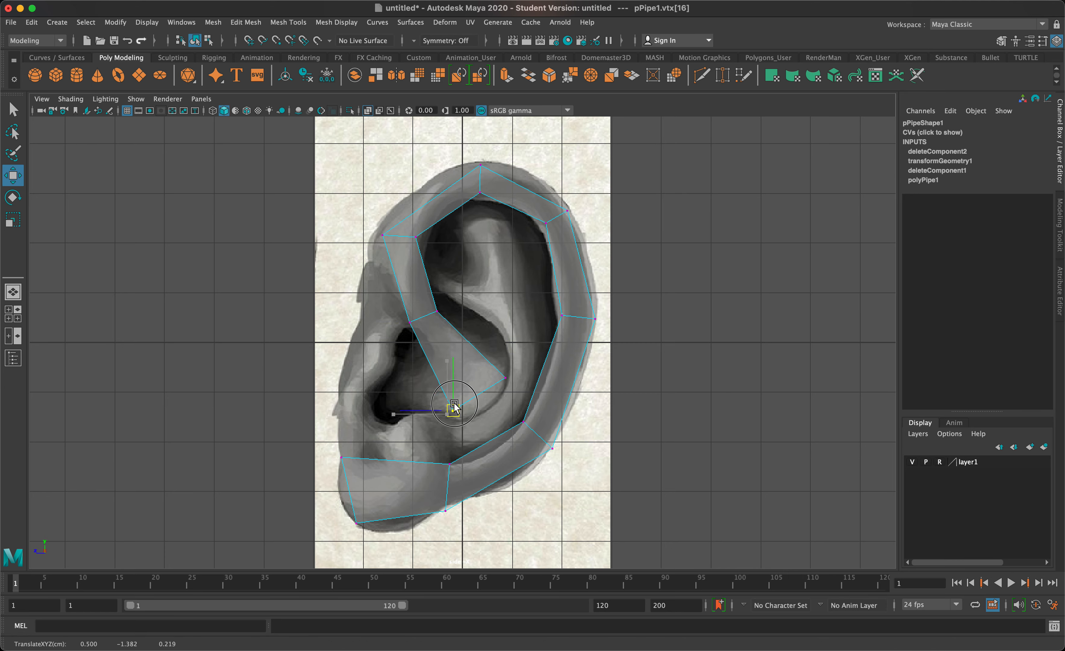
Nudge the vertex pair behind the earlobe further back until its edge stands nearly upright on the rim.
click(453, 466)
drag(454, 467, 464, 466)
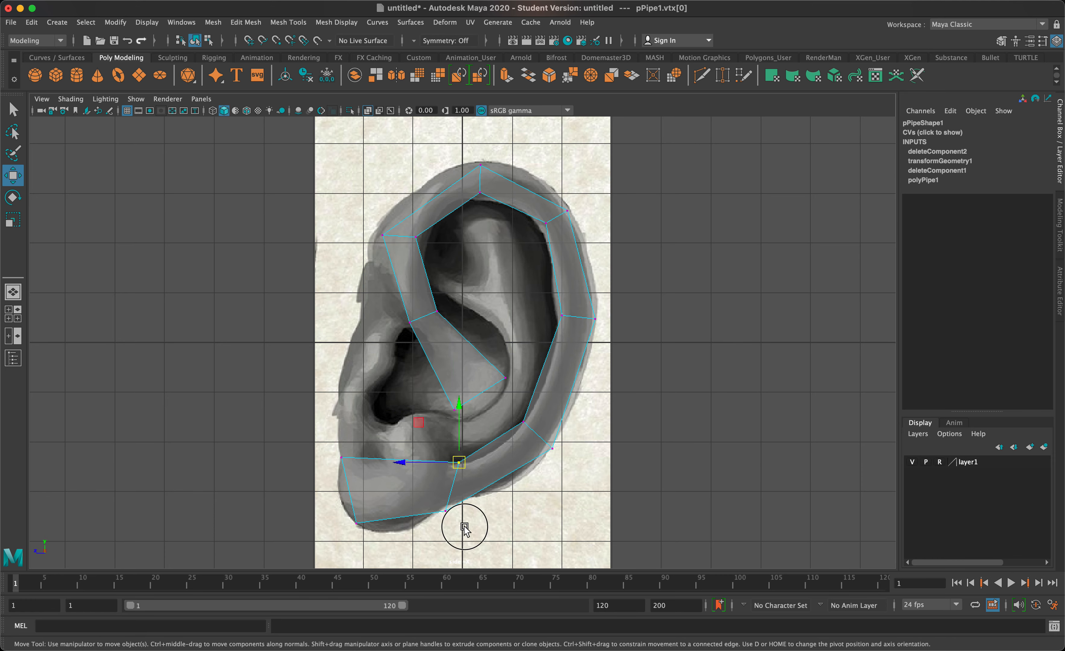
click(446, 510)
drag(446, 509, 456, 506)
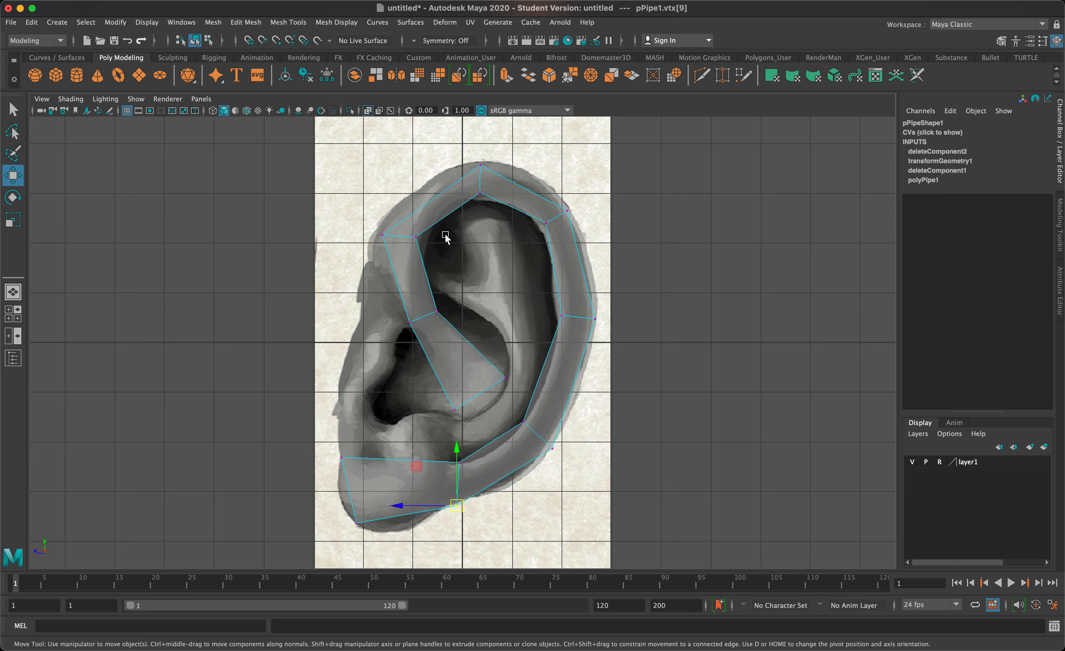
Refine the upper-front vertex pair and raise the top outer vertex to the helix's outer edge.
drag(430, 244, 379, 233)
click(383, 235)
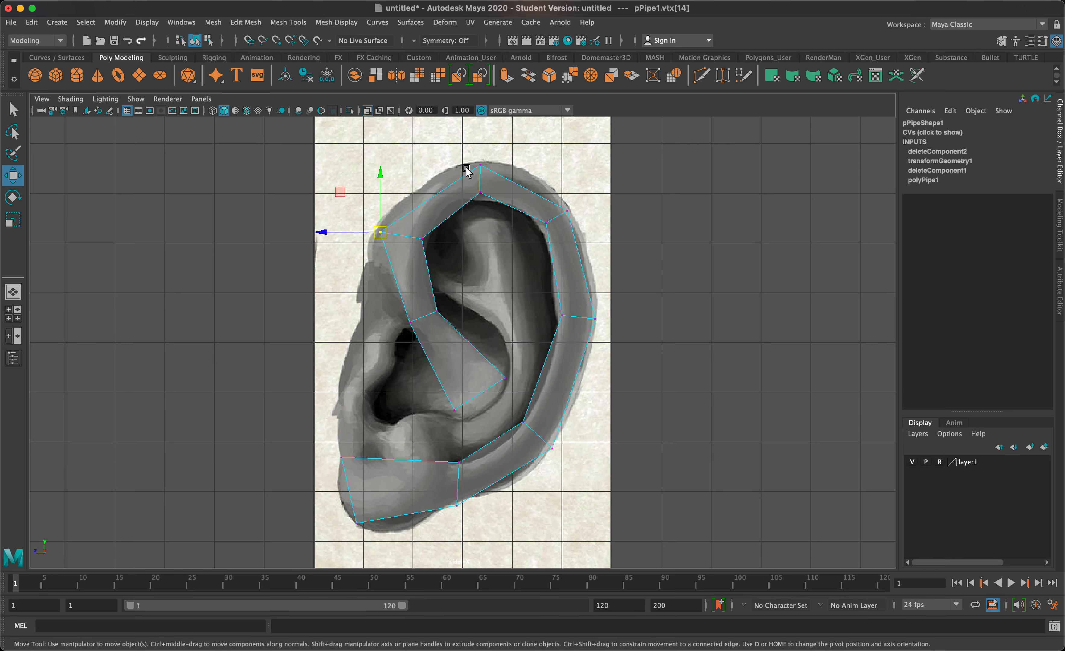
click(480, 164)
drag(480, 158, 480, 156)
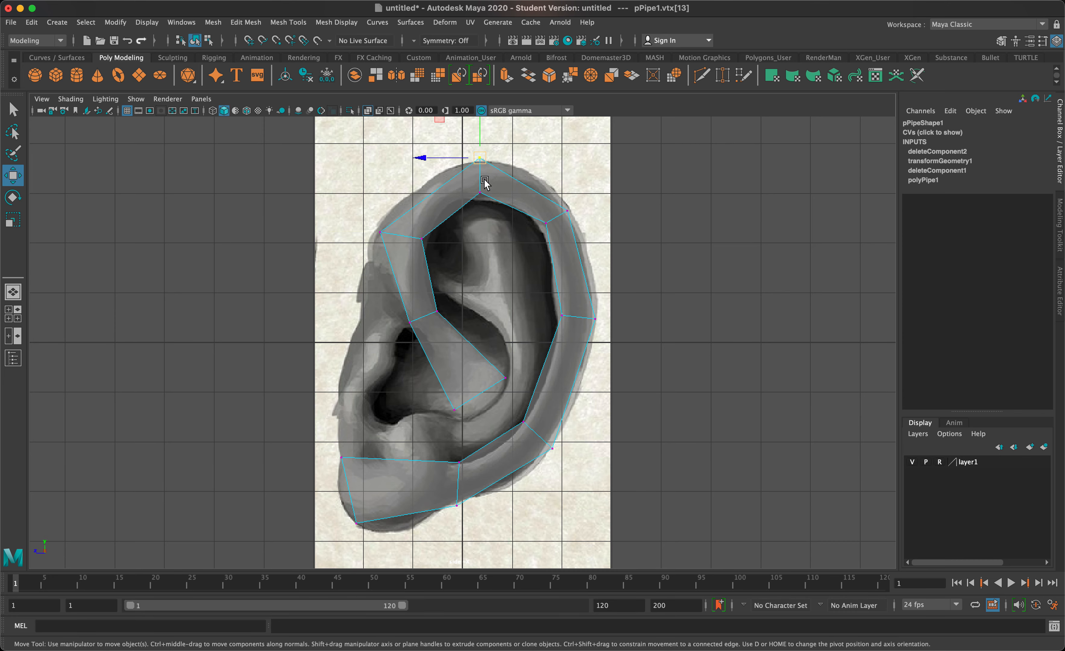
Fine-tune the helix's top inner vertex and reposition the upper-rear vertex pair to widen the strip along the rim.
click(485, 198)
drag(484, 196, 485, 201)
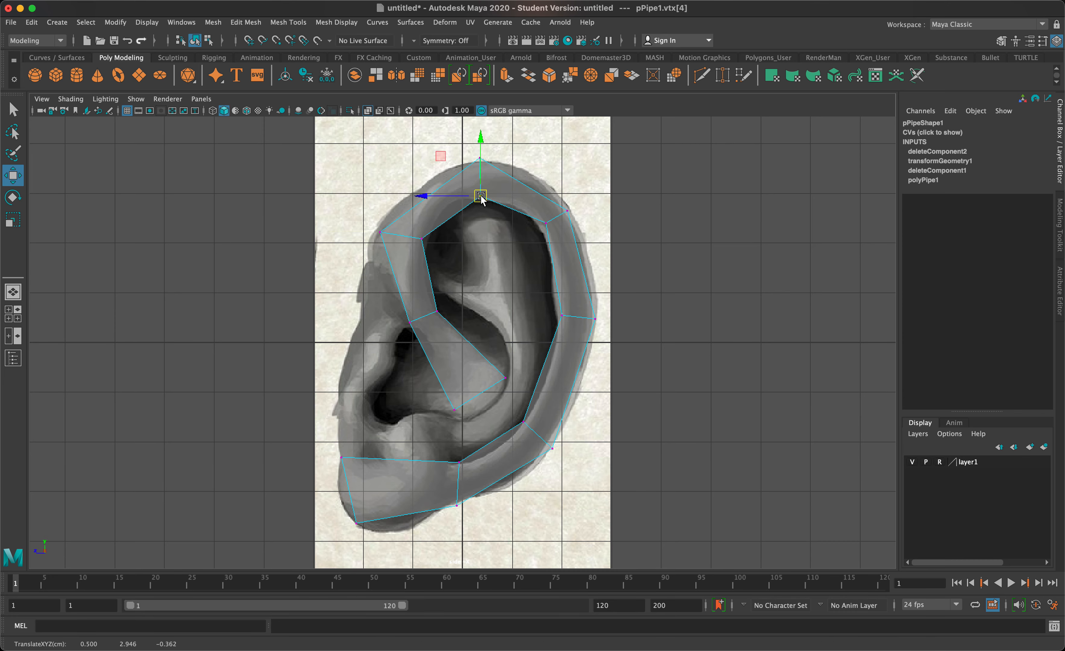
click(568, 210)
drag(568, 210, 538, 227)
click(547, 224)
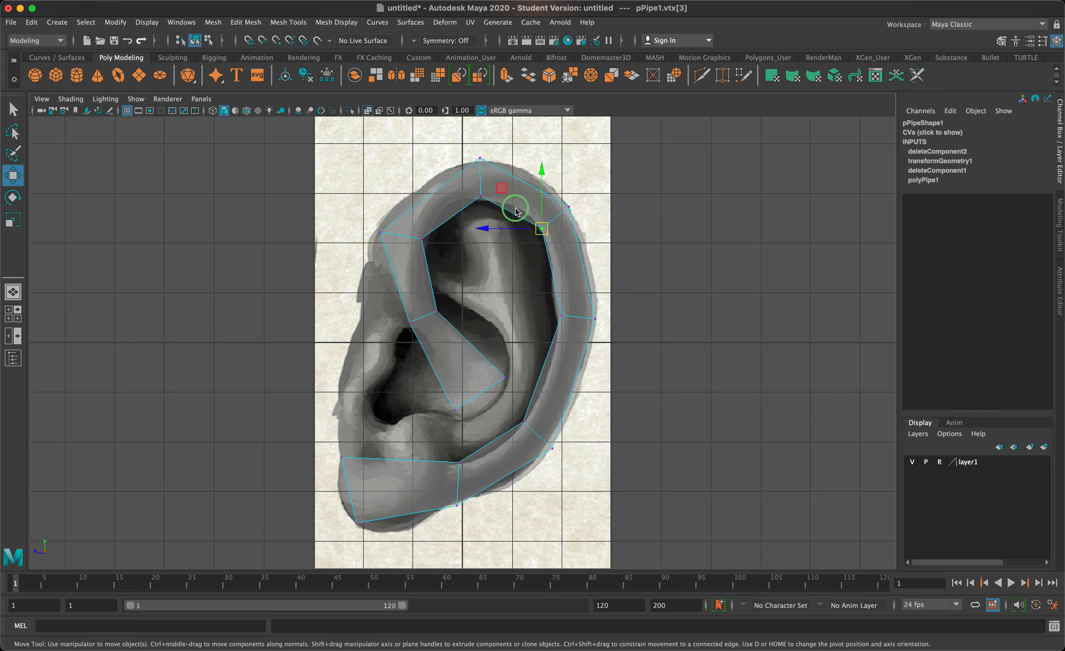
Extrude the inner edge of the upper-front helix down and back across the upper antihelix.
right_drag(511, 207, 515, 197)
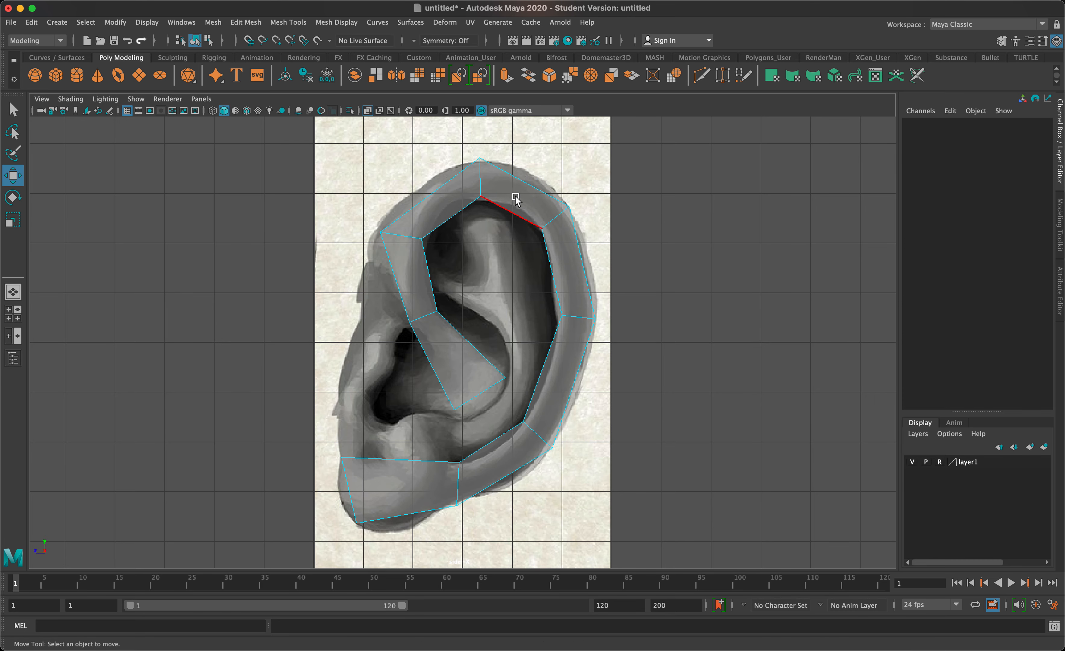
click(458, 217)
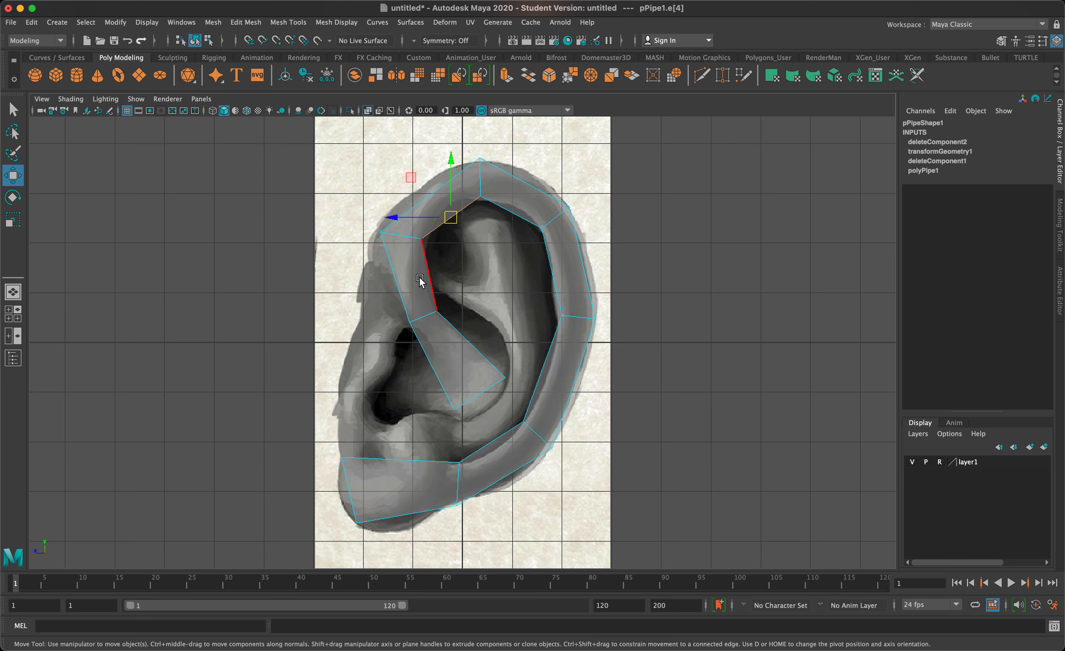
key(ctrl+e)
drag(452, 230, 495, 274)
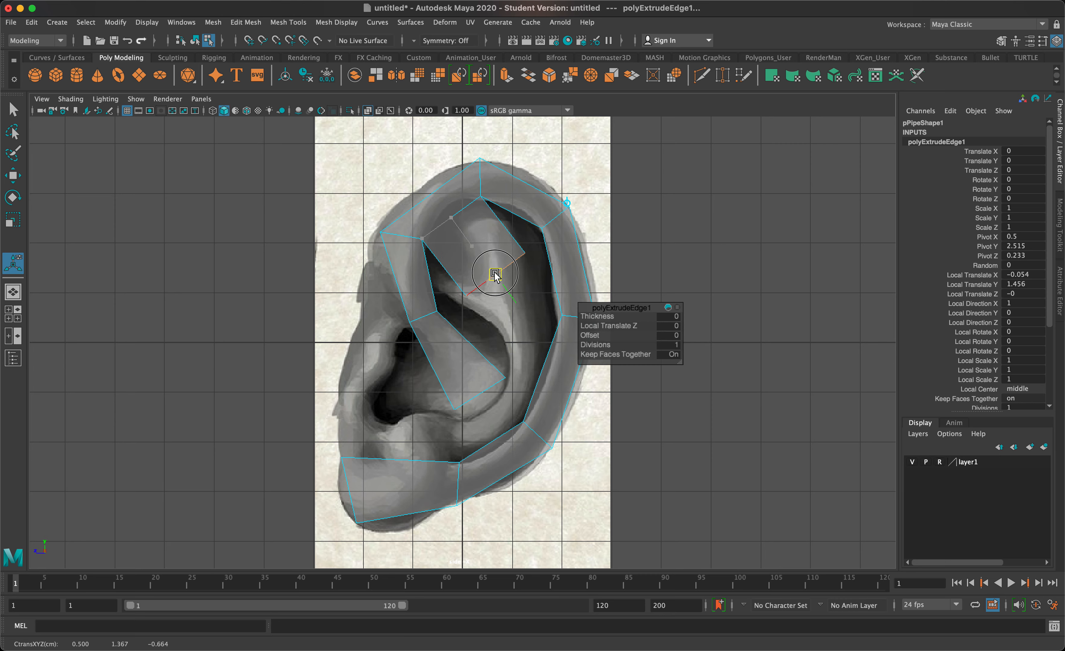
click(495, 274)
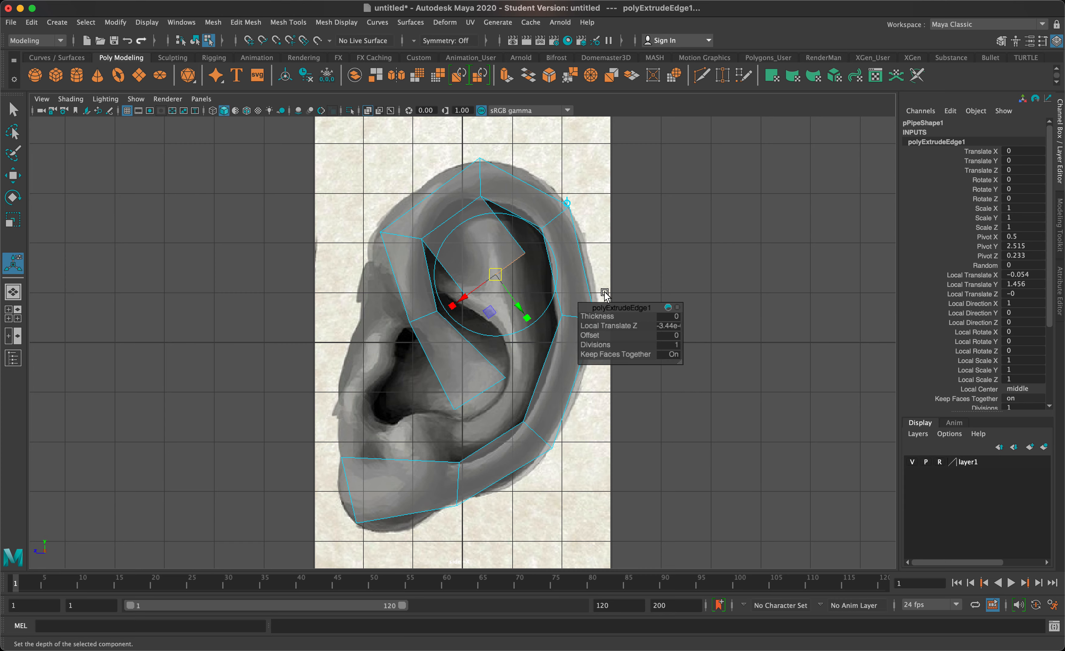
Extrude the antihelix end edge further down beside the rear helix, scaling it narrower and rotating it to follow the ridge.
key(ctrl+e)
drag(493, 278, 522, 340)
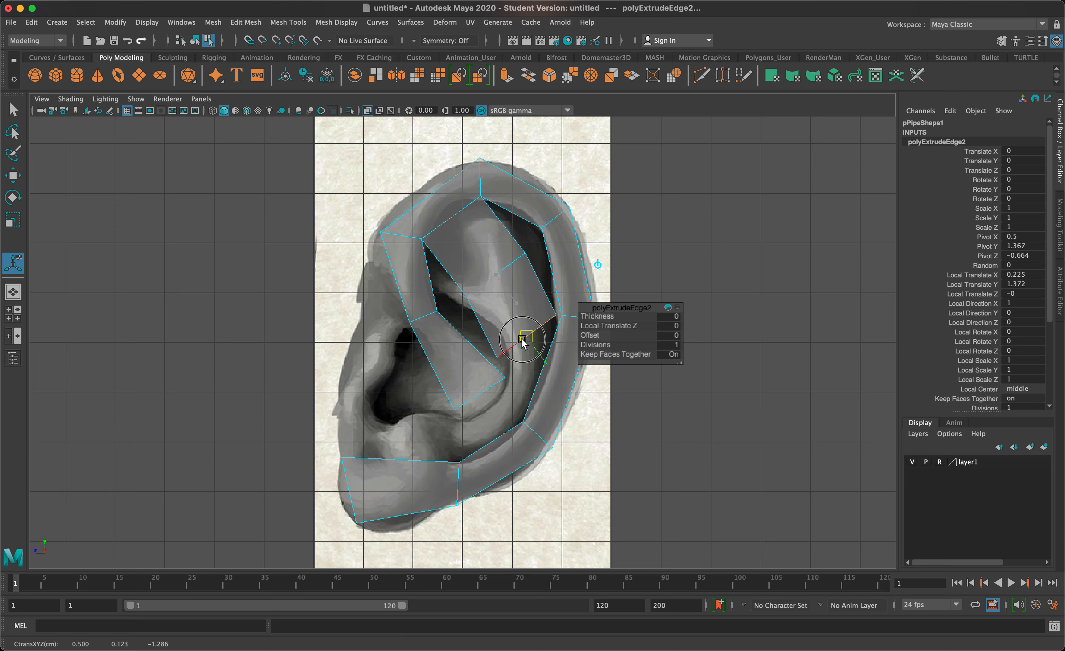
drag(547, 279, 568, 302)
key(r)
drag(528, 337, 560, 309)
key(e)
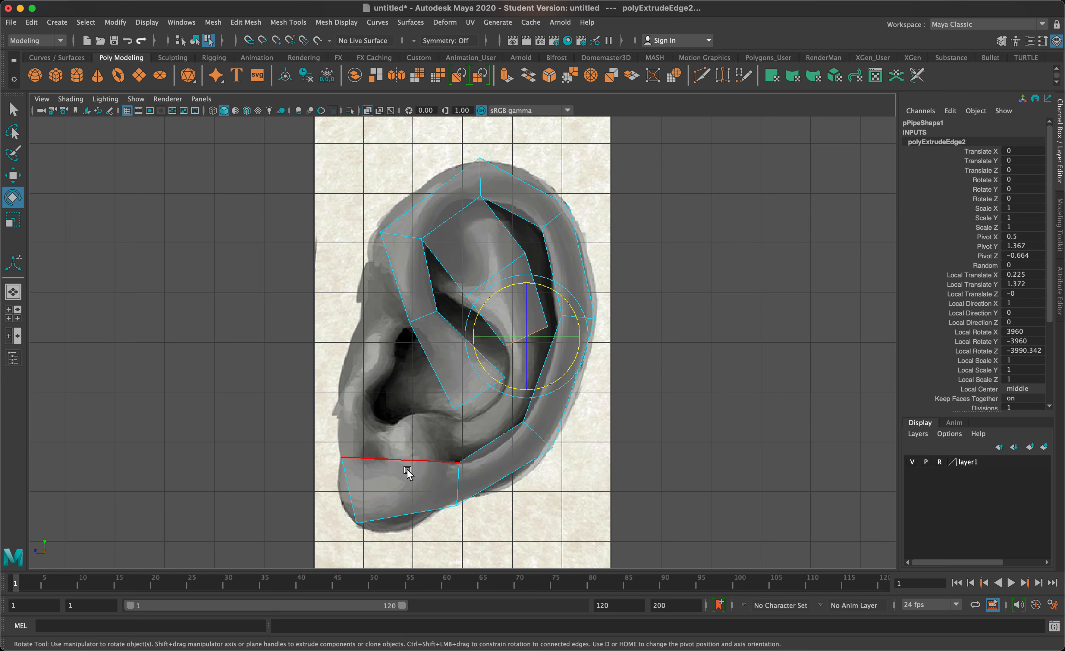
Extrude the antihelix end edge down to the lower rear of the concha and rotate it to follow the curve.
key(ctrl+e)
drag(537, 330, 566, 424)
click(564, 404)
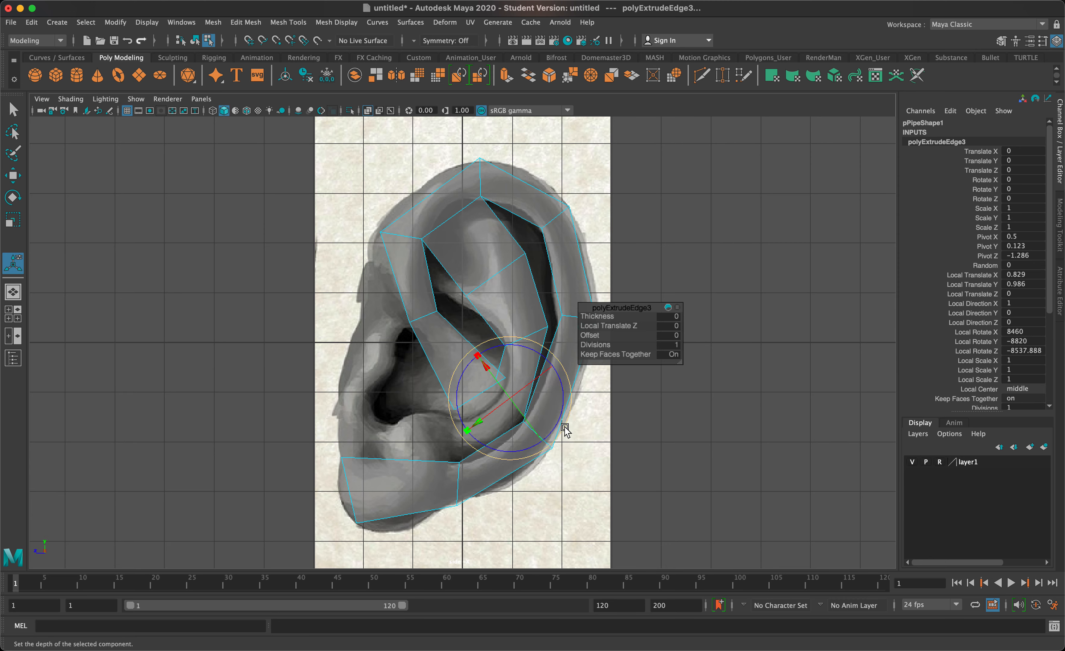
click(565, 428)
Extrude the strip forward beneath the concha, rotating and moving its end edge to meet the inner corner above the earlobe.
key(ctrl+e)
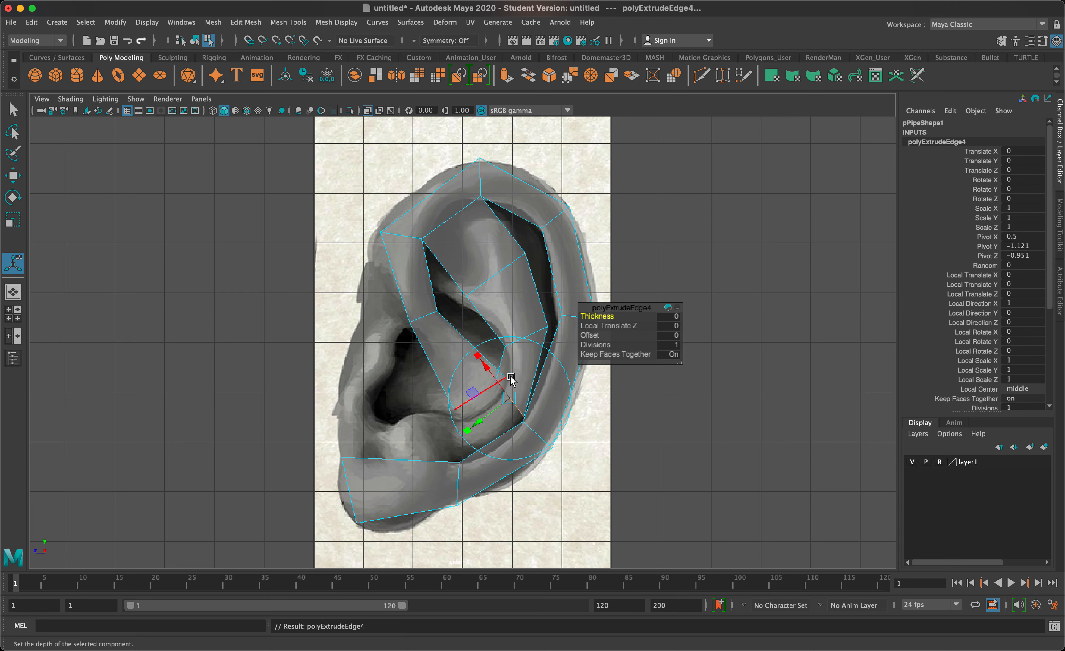
drag(503, 387, 435, 443)
drag(455, 380, 481, 406)
key(w)
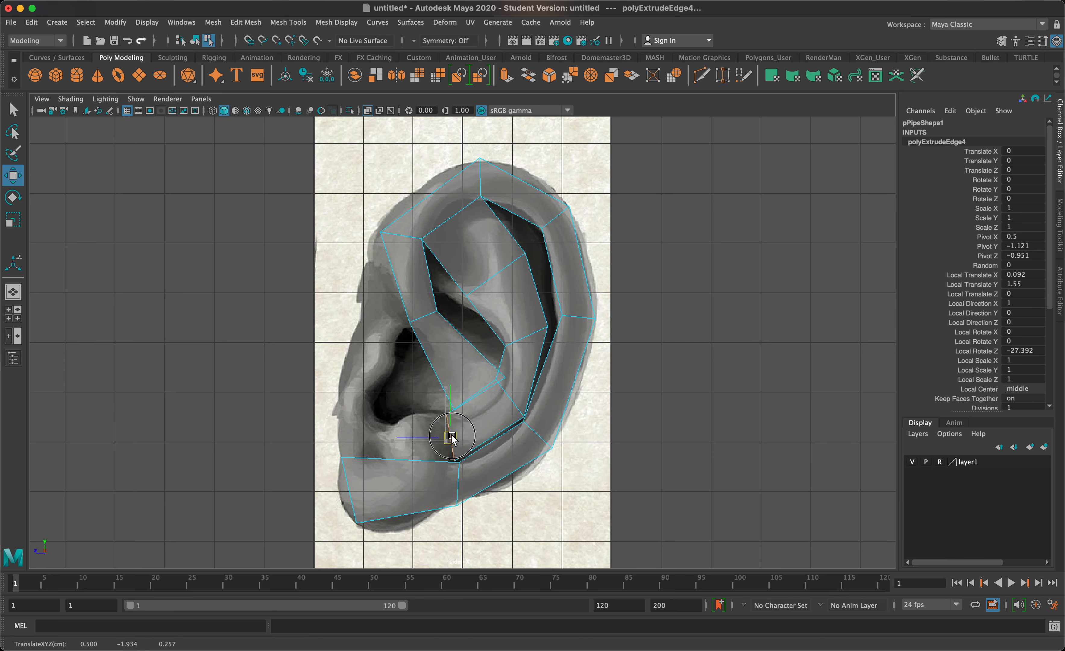
Extrude the strip forward above the earlobe to the ear's front edge and rotate the end edge diagonally.
key(ctrl+e)
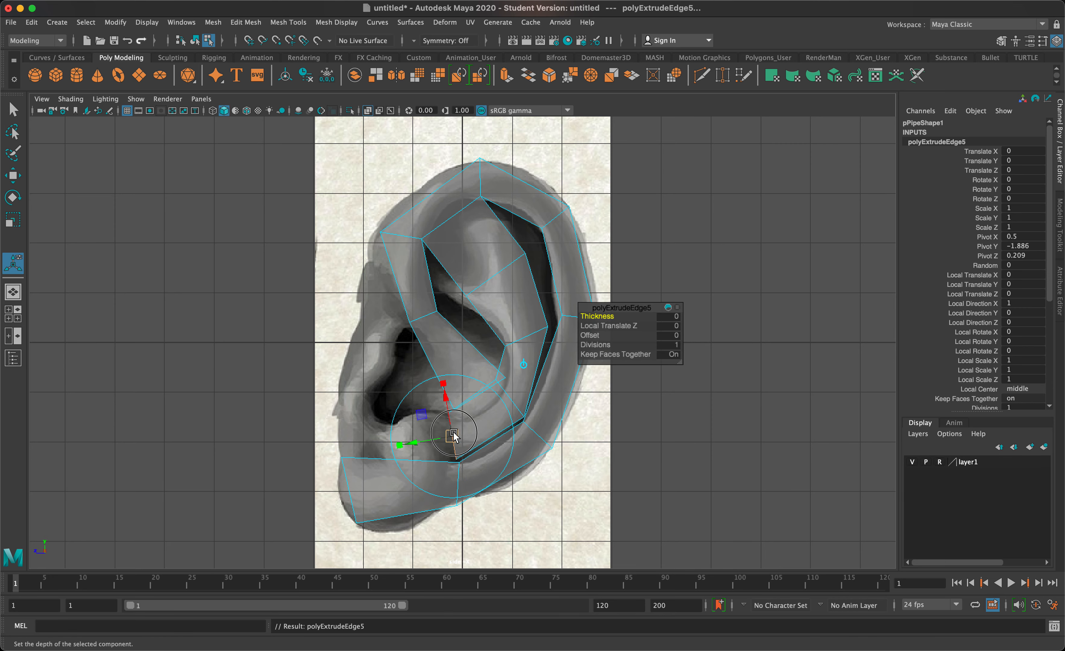
drag(450, 431, 340, 429)
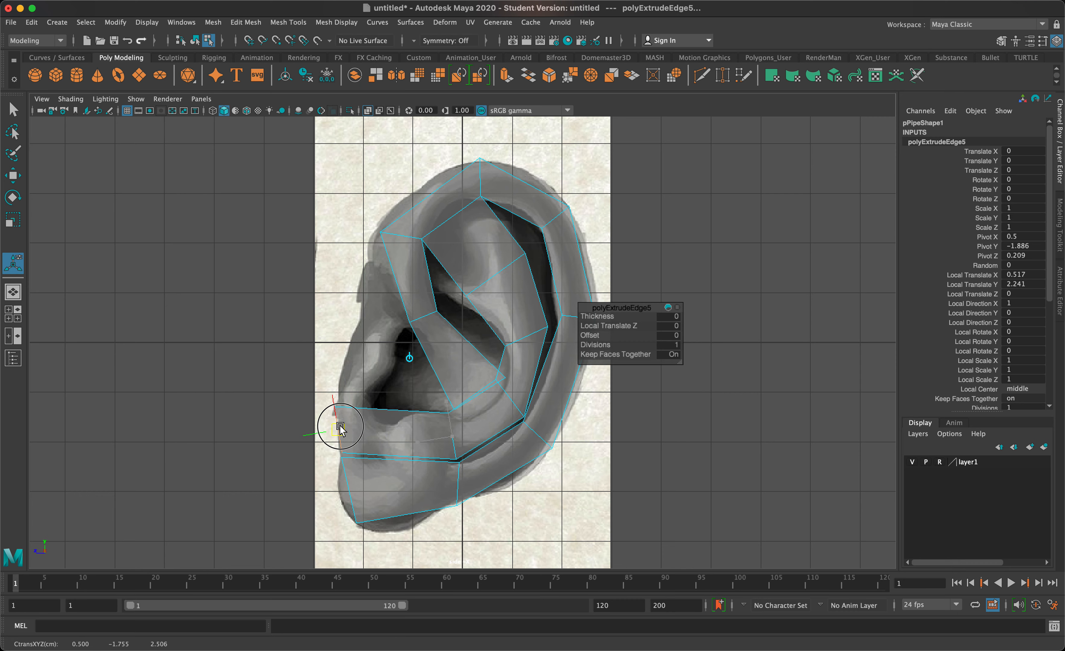
drag(357, 374, 416, 423)
key(w)
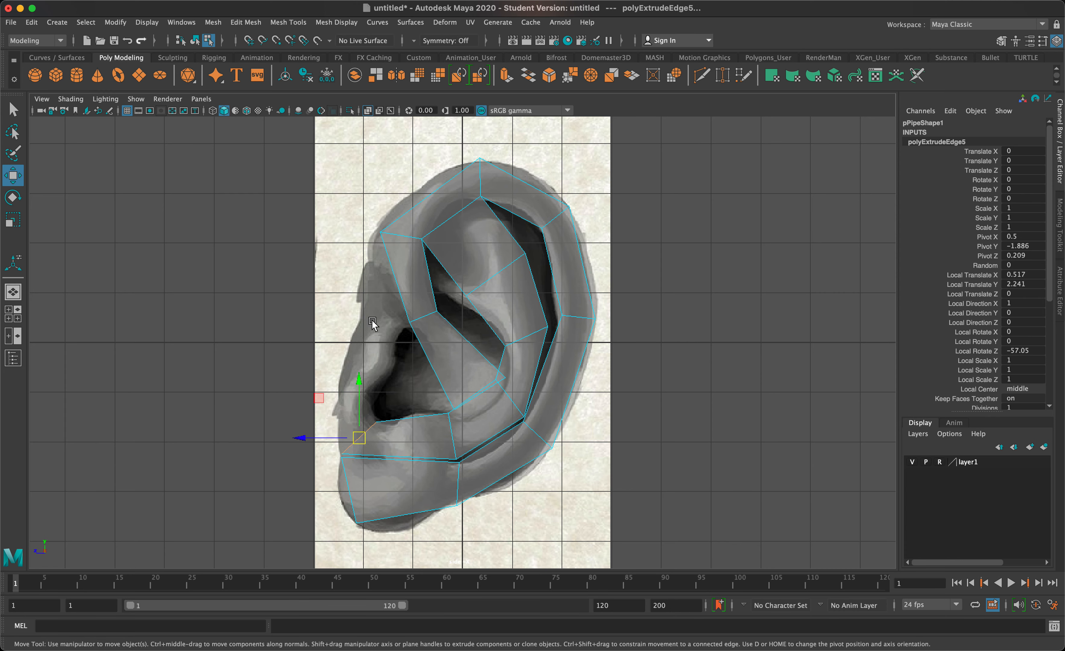
Extrude the front end edge upward along the tragus and rotate and position it just below the helix's front corner.
key(ctrl+e)
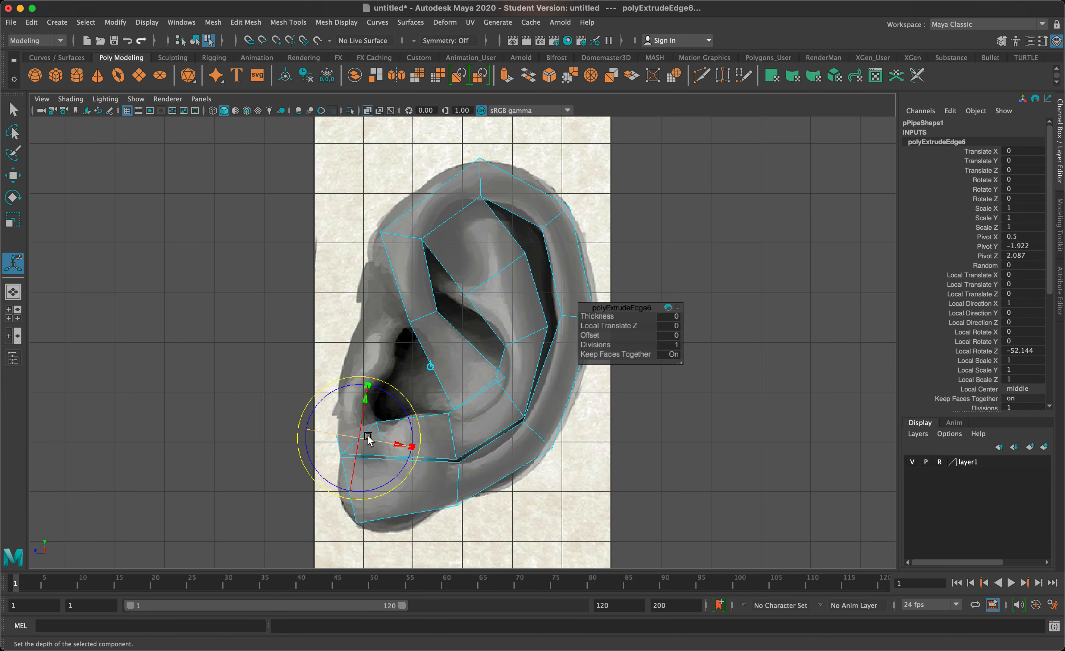
key(w)
drag(357, 436, 376, 319)
key(e)
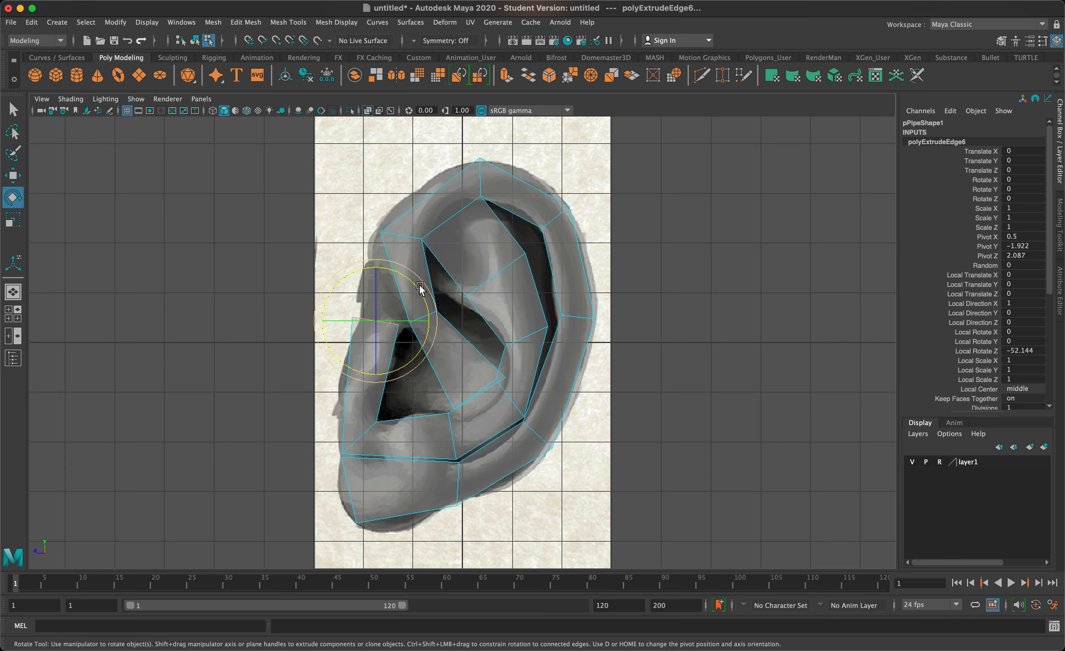
drag(420, 289, 387, 302)
key(w)
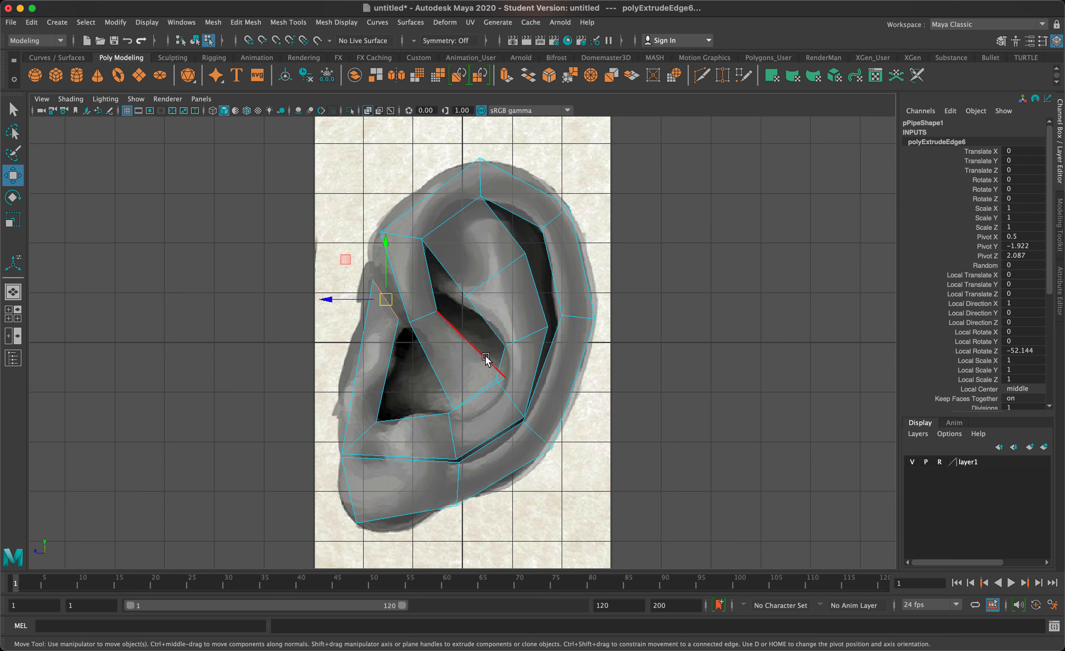
Move the concha strip's upper end vertex onto the antihelix and bring its lower end vertex close to the adjacent antihelix vertex.
right_drag(435, 326, 407, 324)
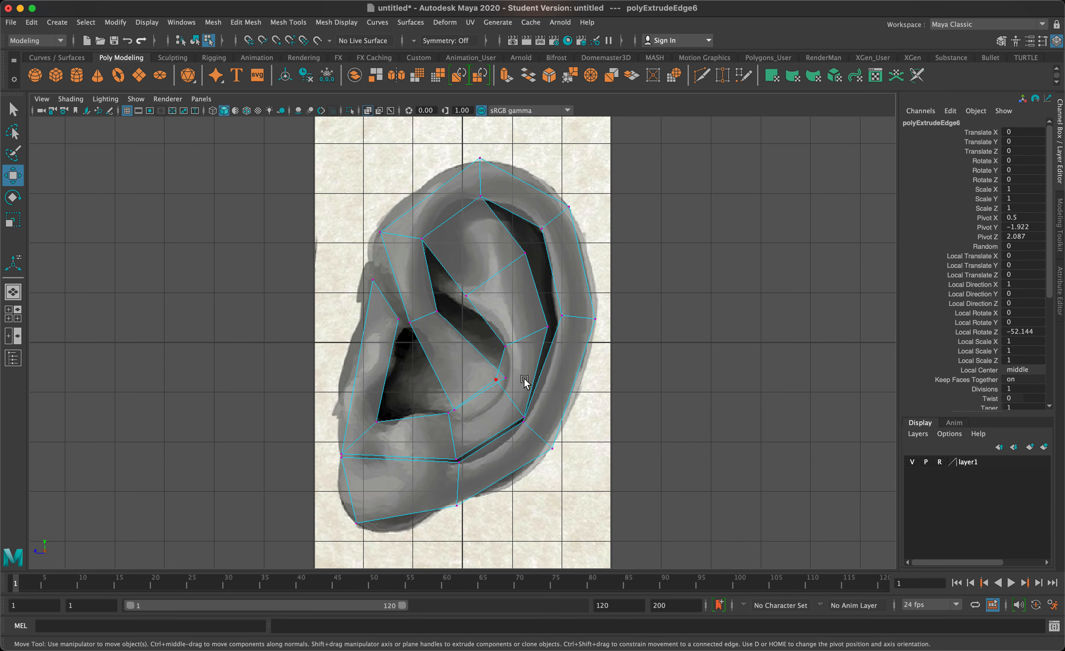
click(506, 347)
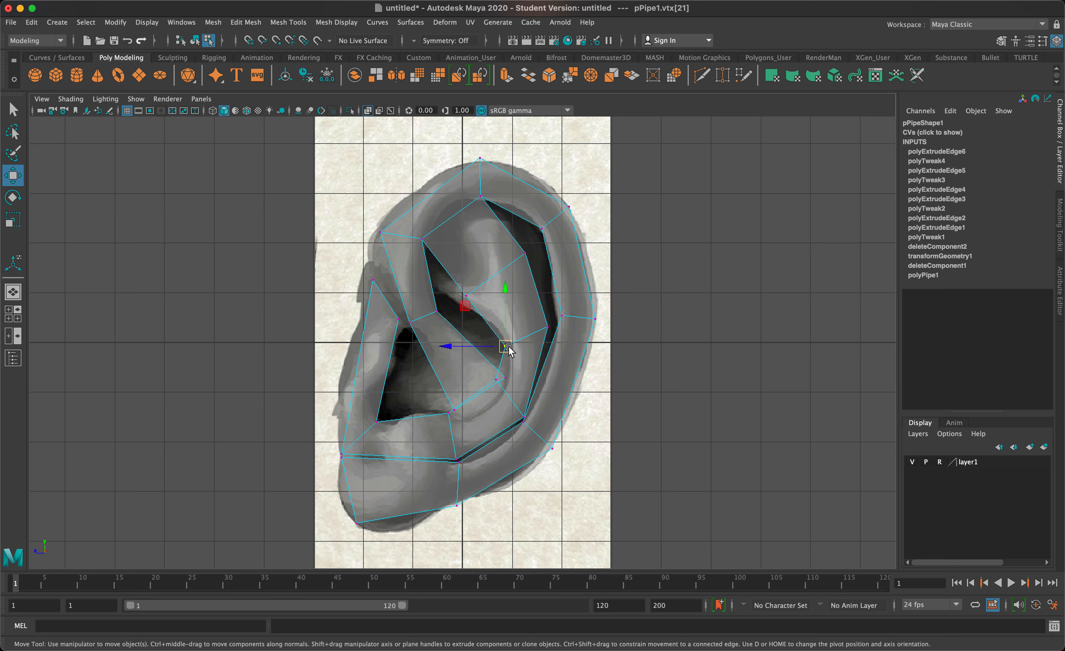
click(509, 377)
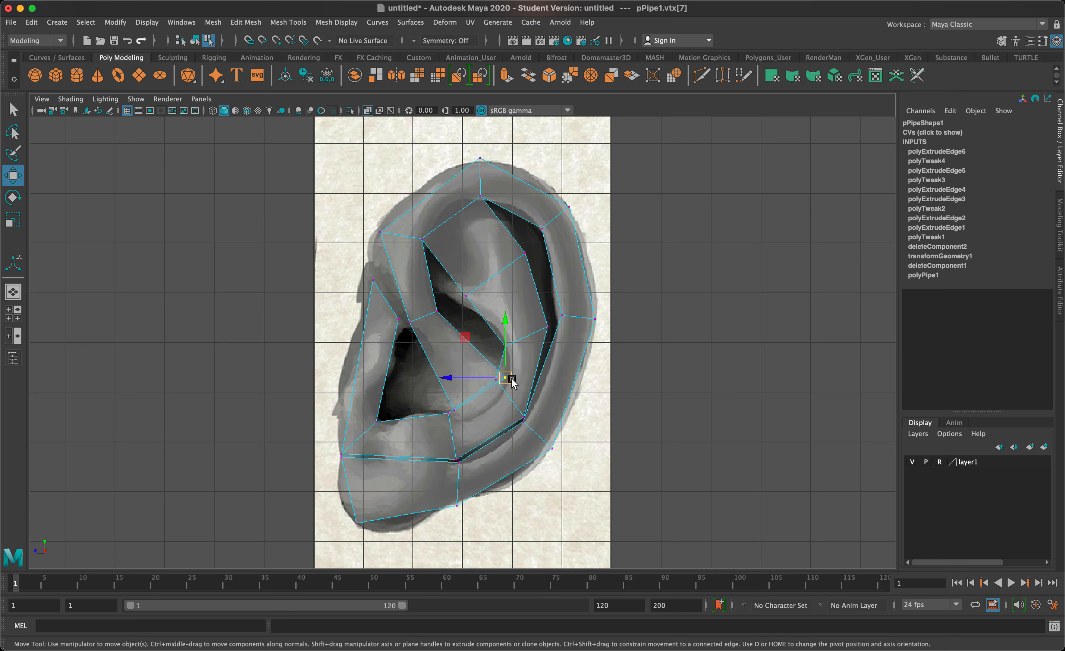
drag(507, 376, 504, 346)
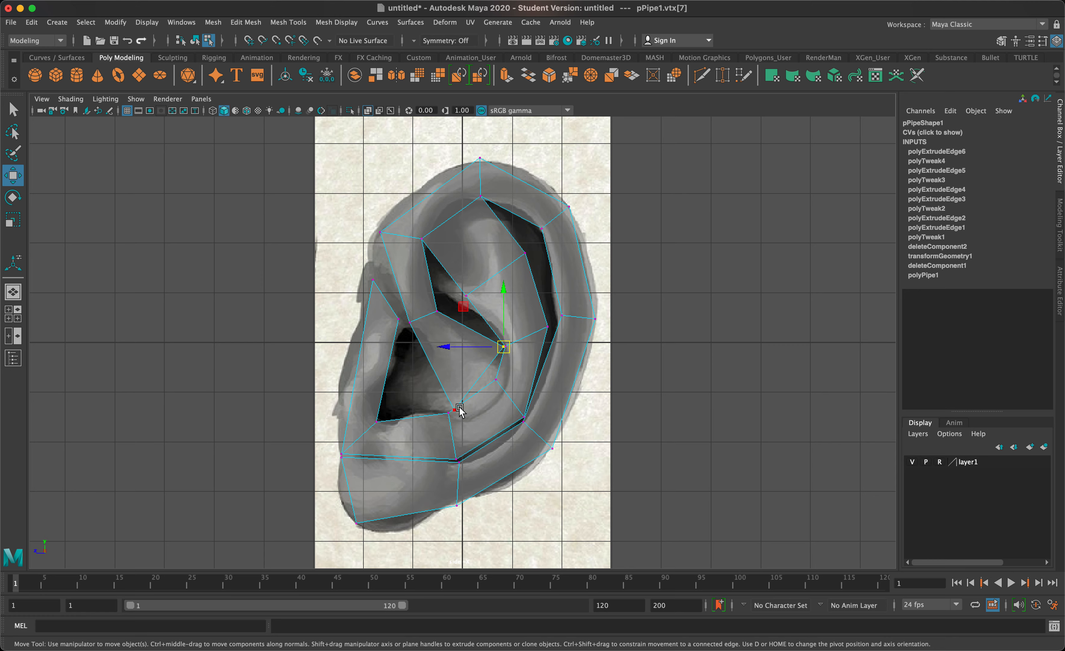
click(459, 408)
drag(460, 405, 482, 403)
click(501, 382)
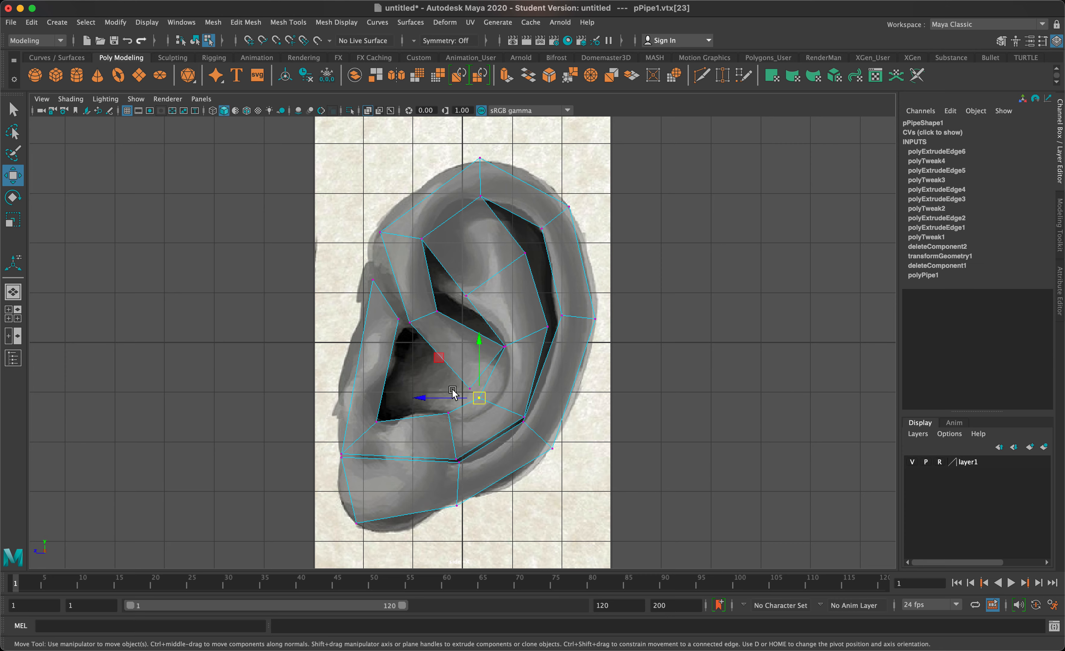
Merge the overlapping vertices where the concha meets the antihelix, and the vertex pair at the middle of the rear helix.
click(505, 342)
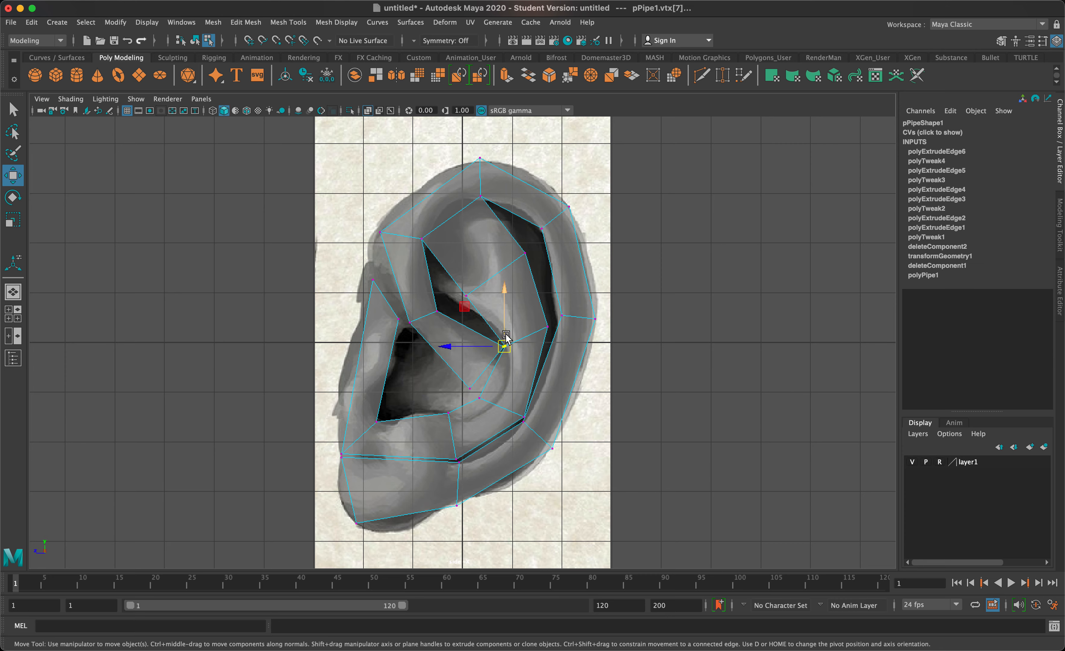
click(245, 22)
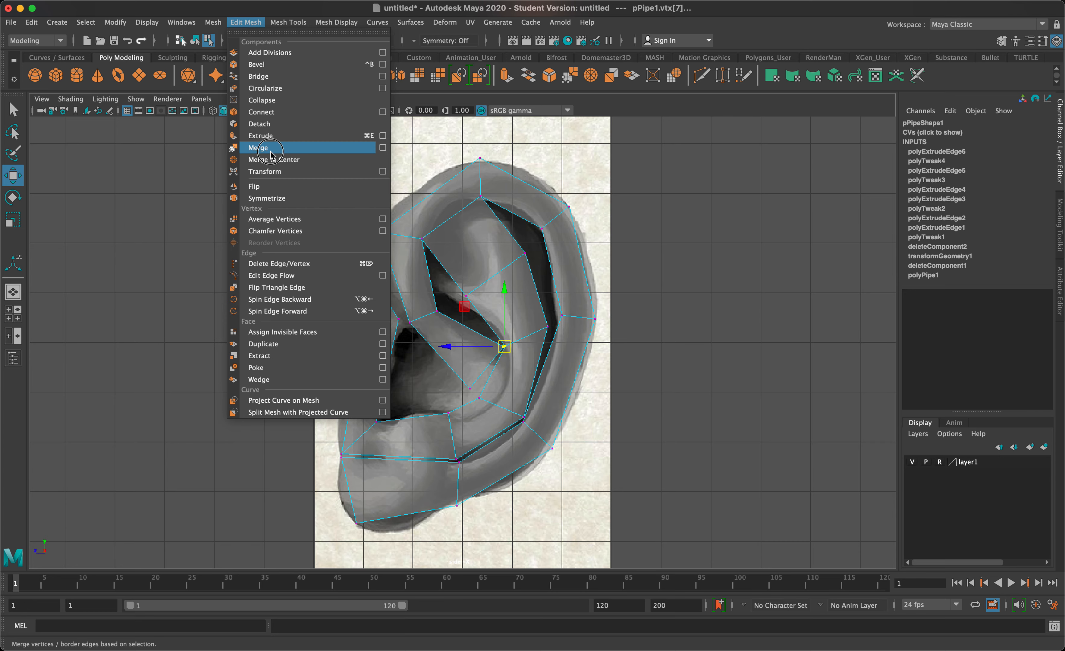
click(271, 149)
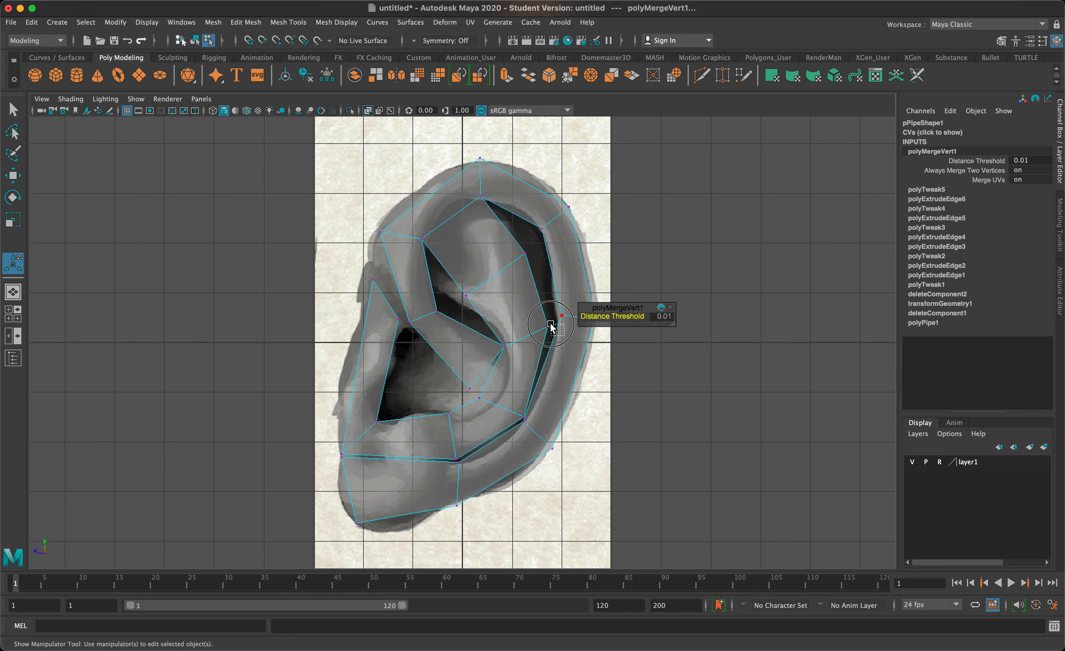
drag(566, 336, 539, 307)
key(g)
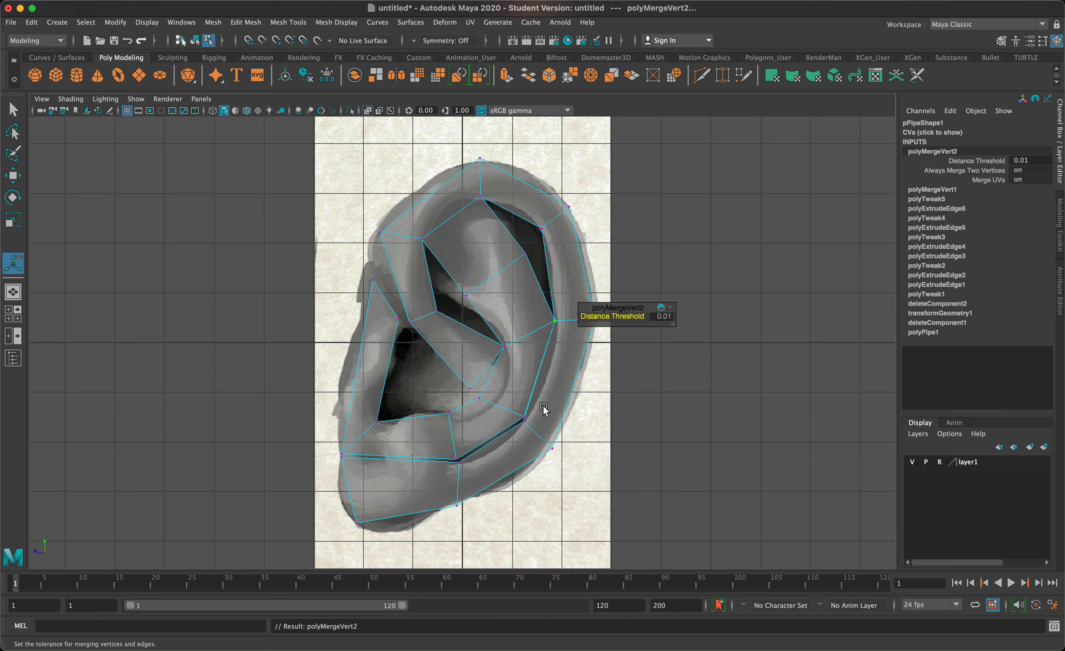
Merge the vertex pairs joining the antihelix strip to the lower rear helix, the earlobe's inner corner and its front corner.
drag(511, 404, 537, 433)
key(g)
drag(473, 474, 435, 450)
key(g)
drag(361, 477, 321, 440)
key(g)
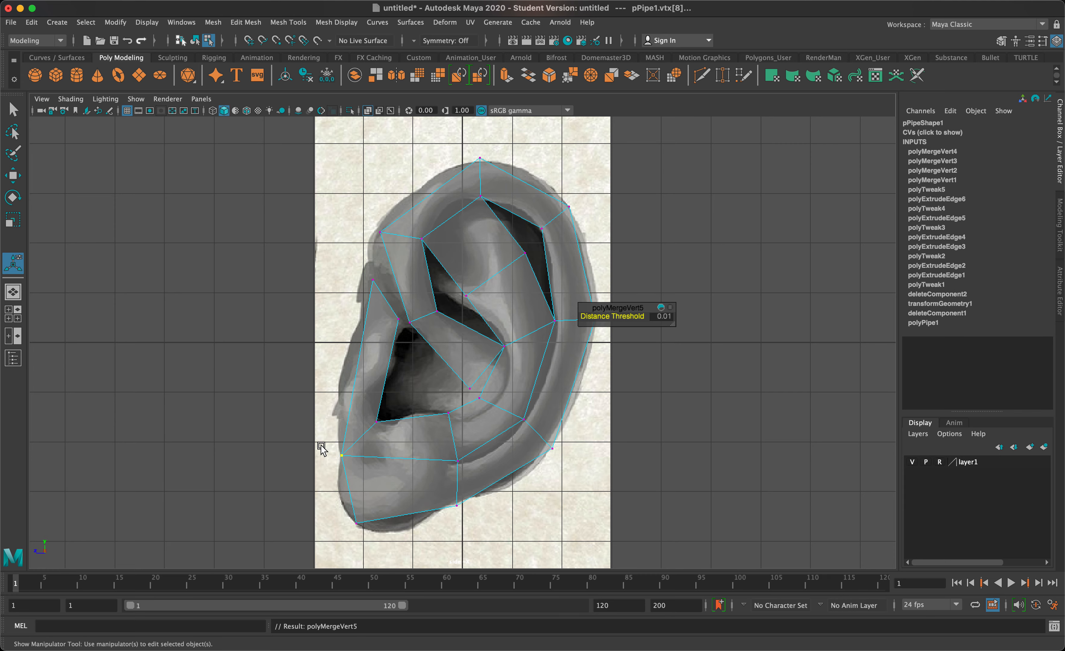
Merge the lower concha end vertex with the antihelix and shift the vertex above the earlobe's inner corner forward.
drag(495, 400, 436, 416)
key(g)
key(w)
click(450, 413)
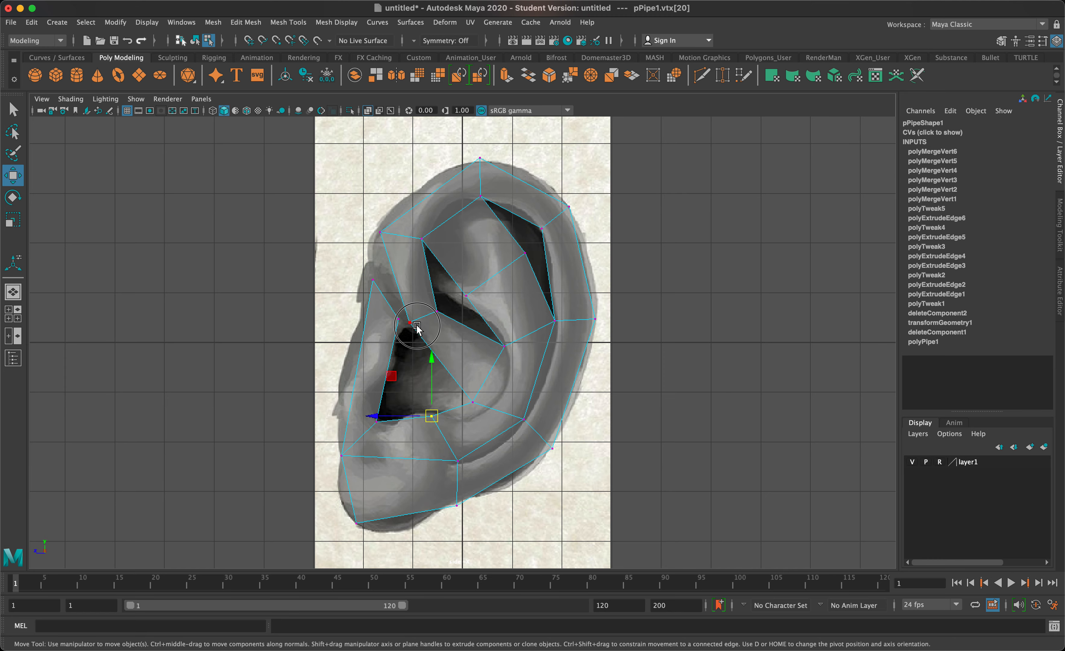
Merge the tragus strip's inner end vertex with the concha, then move its outer end vertex to the helix's front corner and merge it.
drag(382, 304, 419, 329)
key(g)
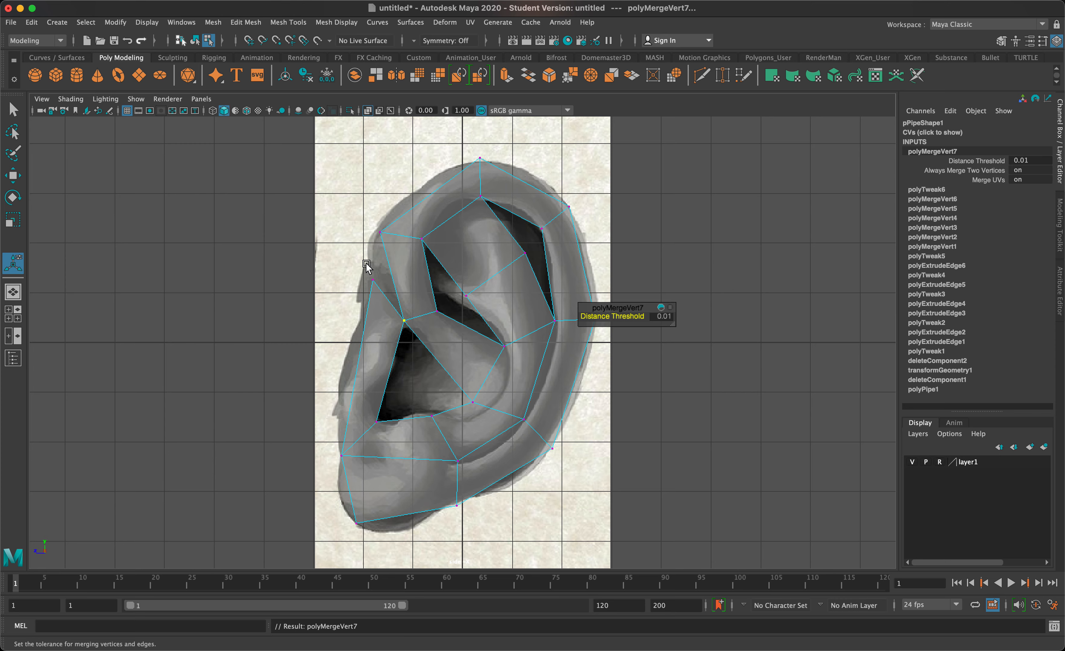
click(374, 283)
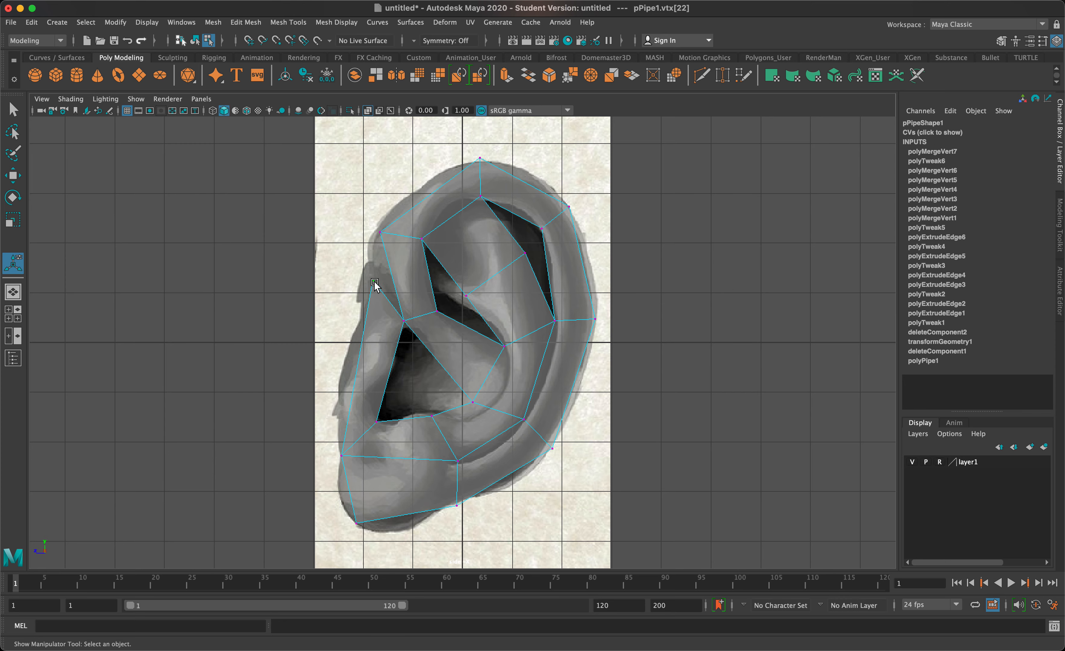
key(w)
mouse_move(374, 283)
mouse_down()
mouse_move(368, 234)
mouse_move(388, 248)
mouse_move(363, 210)
mouse_up()
key(g)
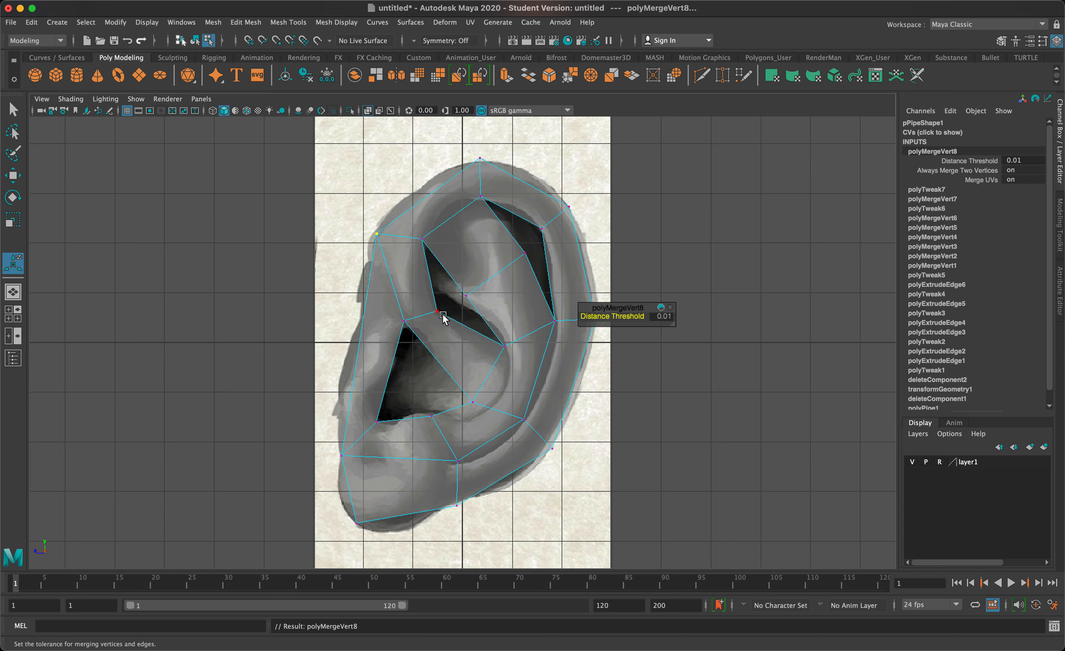
Select the border edges of the gap between the upper antihelix and rear helix and fill the hole.
key(w)
right_drag(474, 293, 467, 256)
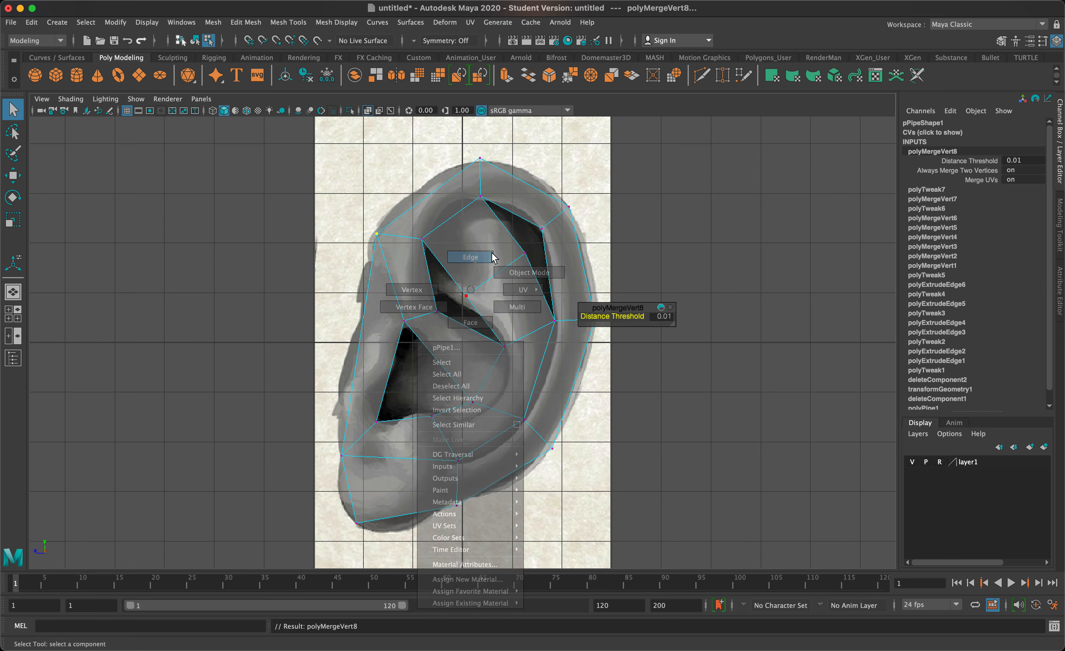
click(506, 243)
double_click(505, 238)
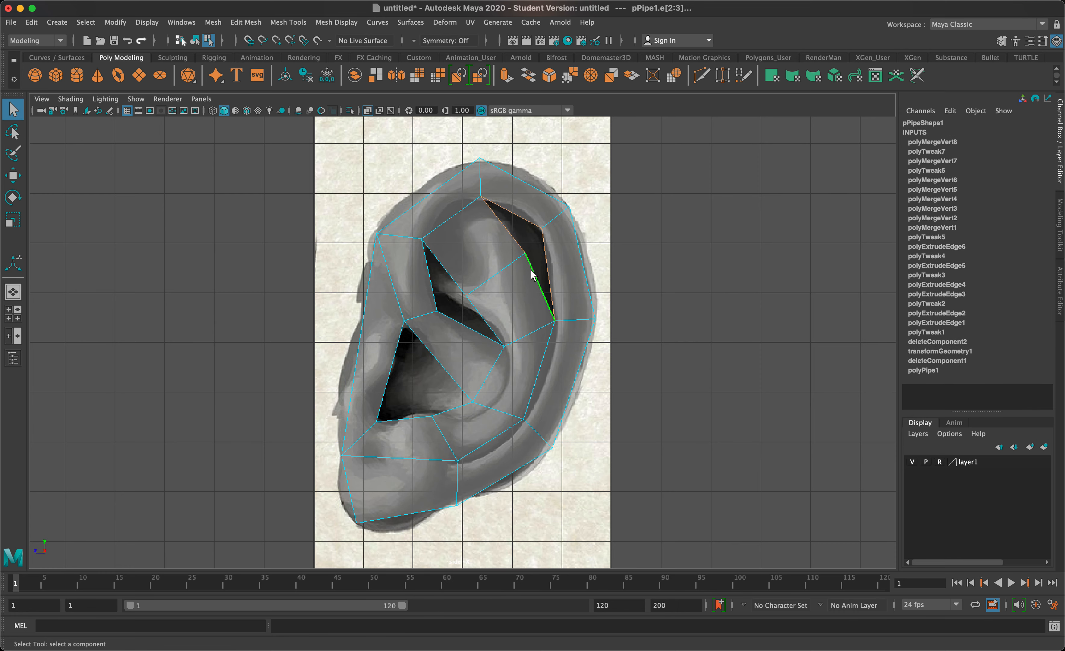
click(240, 25)
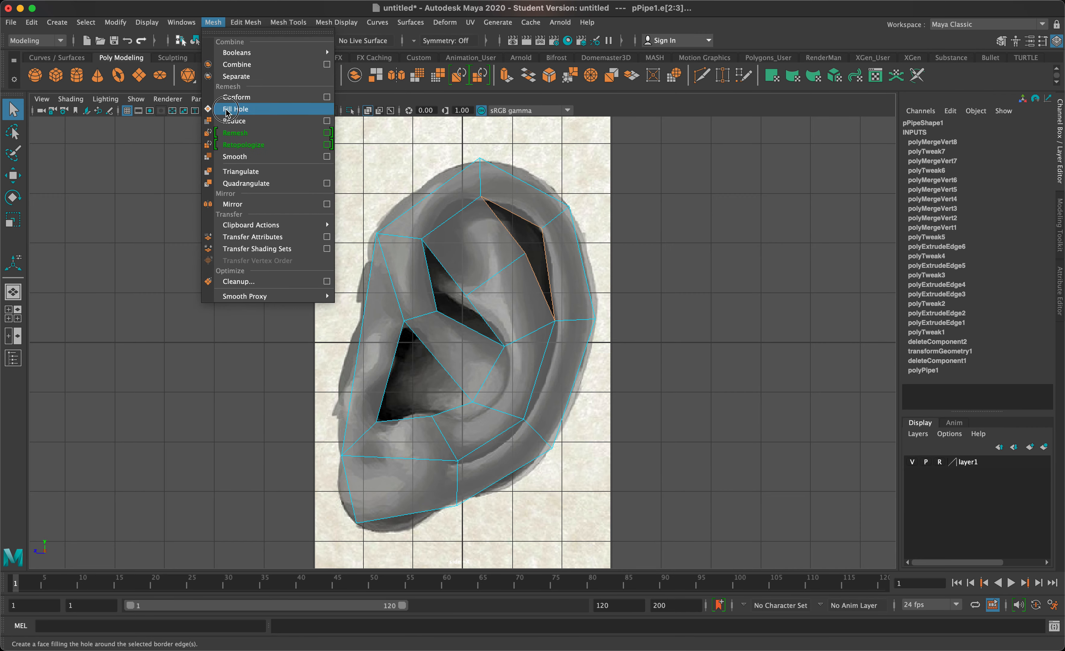
click(231, 109)
Fill the gap between the front helix and antihelix and the open concha hole.
click(442, 278)
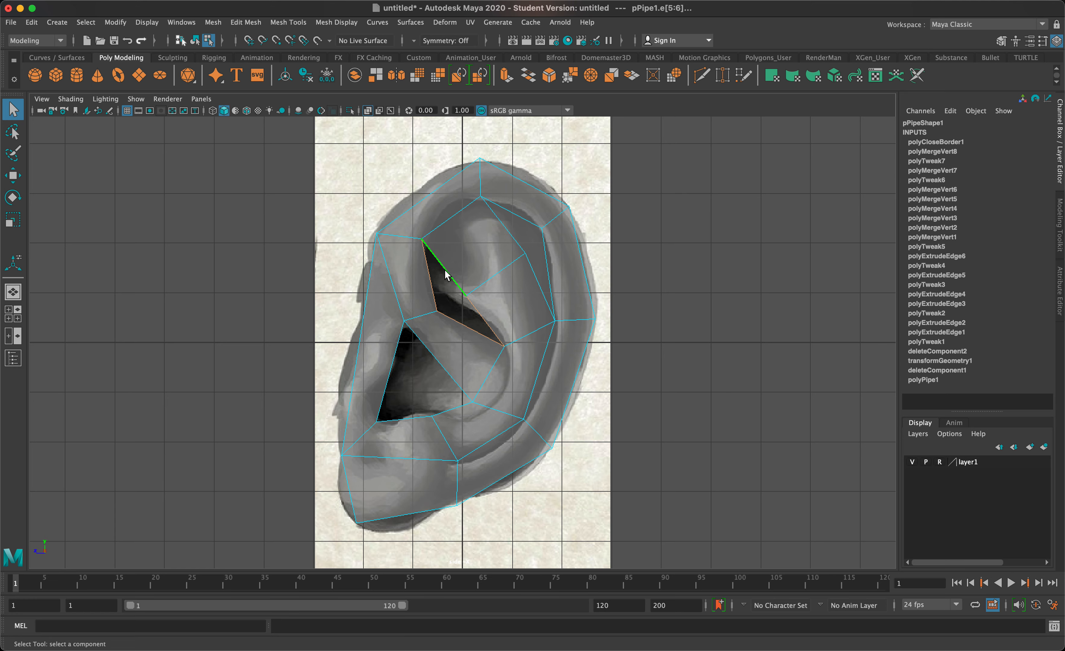
key(g)
click(451, 366)
key(g)
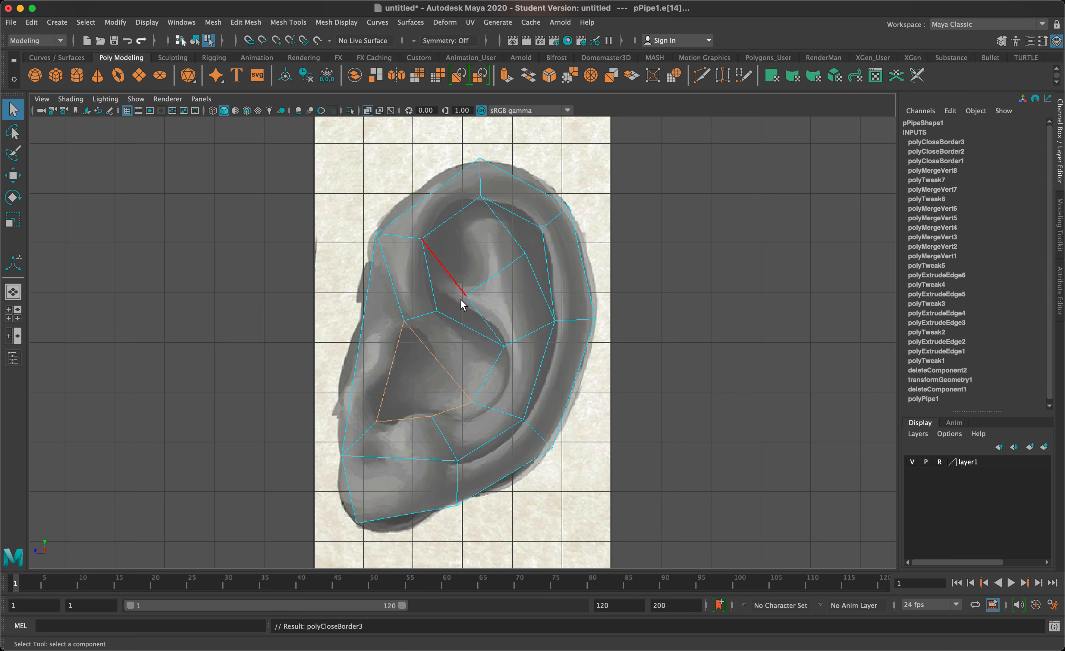
Shift the upper antihelix vertex forward and down, and adjust the upper rear helix's inner vertex to the reference.
key(w)
key(q)
right_drag(476, 285, 443, 281)
click(520, 258)
key(w)
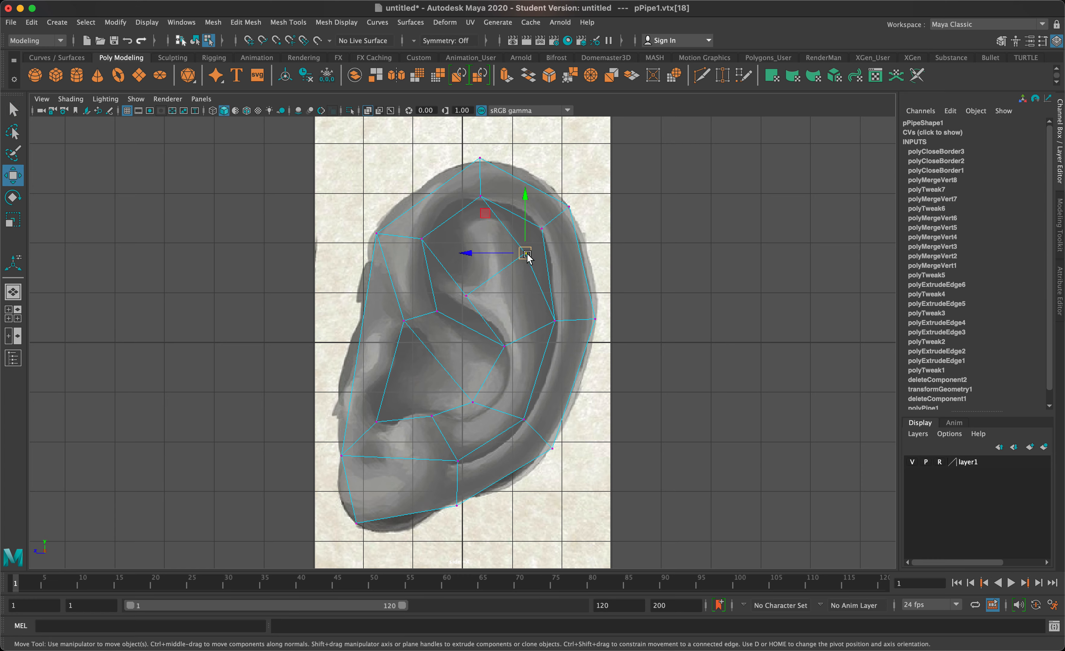
drag(525, 253, 539, 232)
click(541, 230)
Move the antihelix's front vertex slightly rearward and lower the front helix's inner vertex.
click(464, 296)
drag(464, 298, 472, 300)
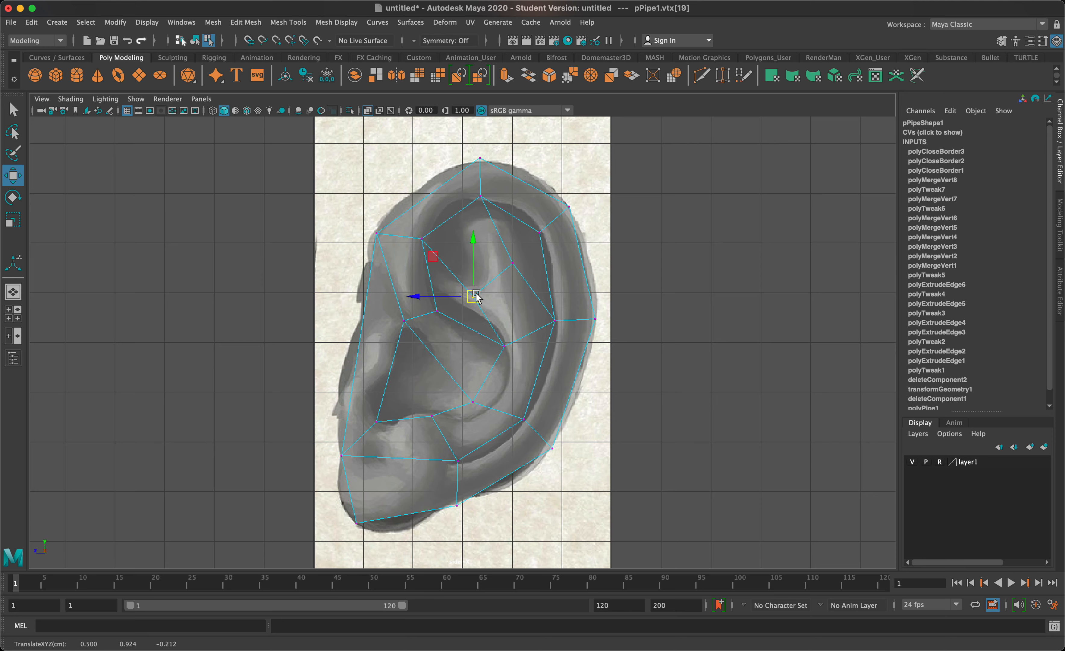
click(421, 238)
drag(421, 240, 420, 247)
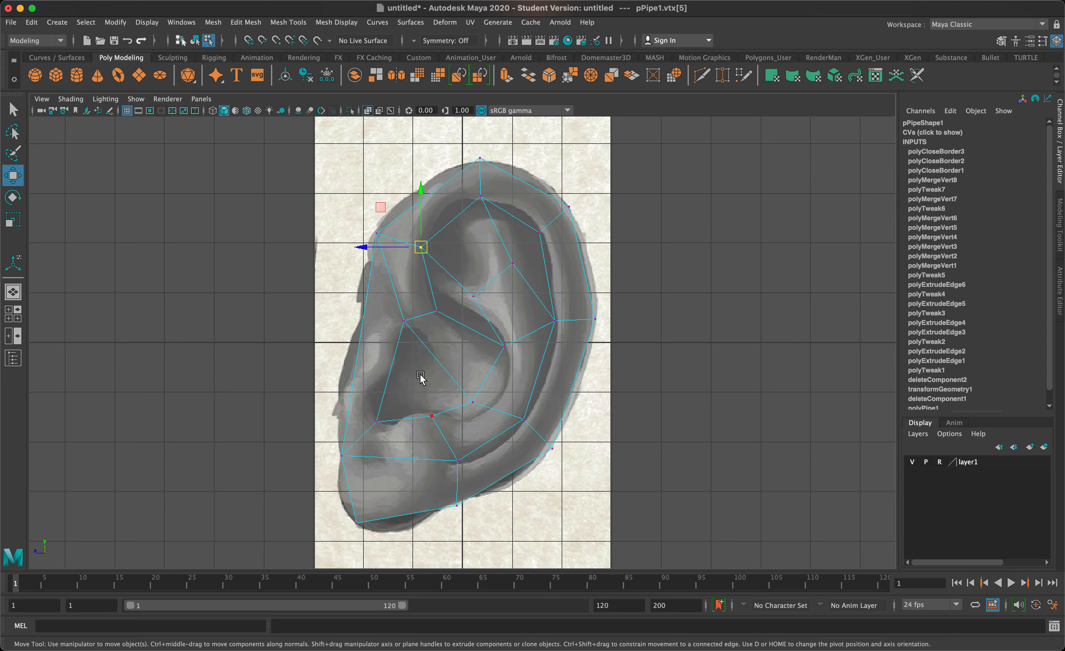
Extrude the concha face inward with Local Translate Z -2.287, local scale 0.3 and Local Translate Y 1.152.
right_drag(417, 368, 421, 376)
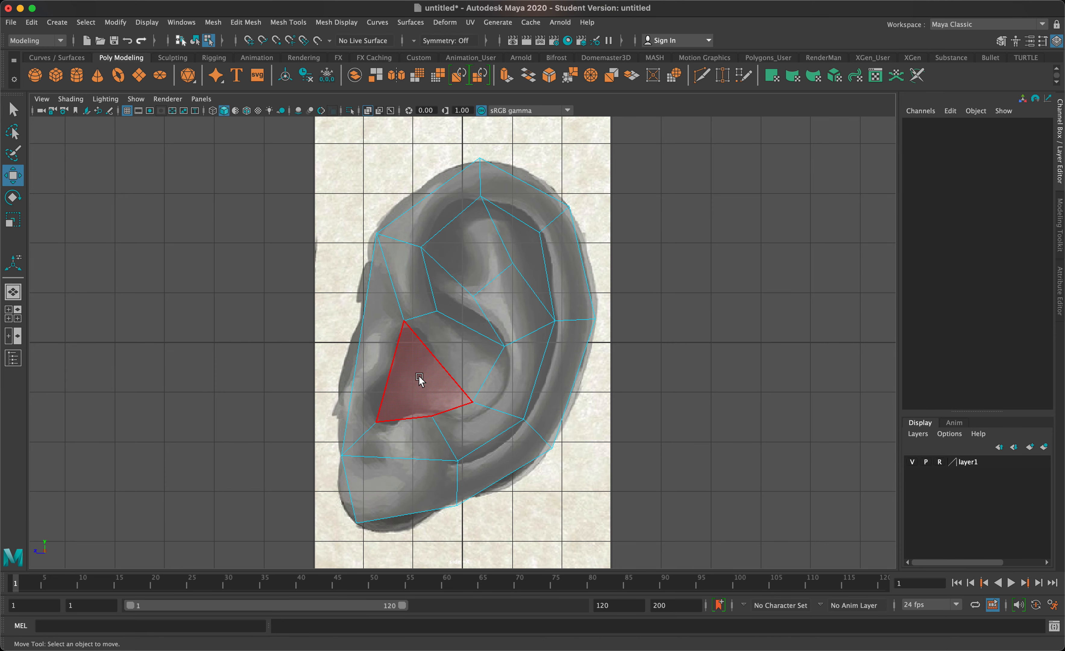
click(422, 379)
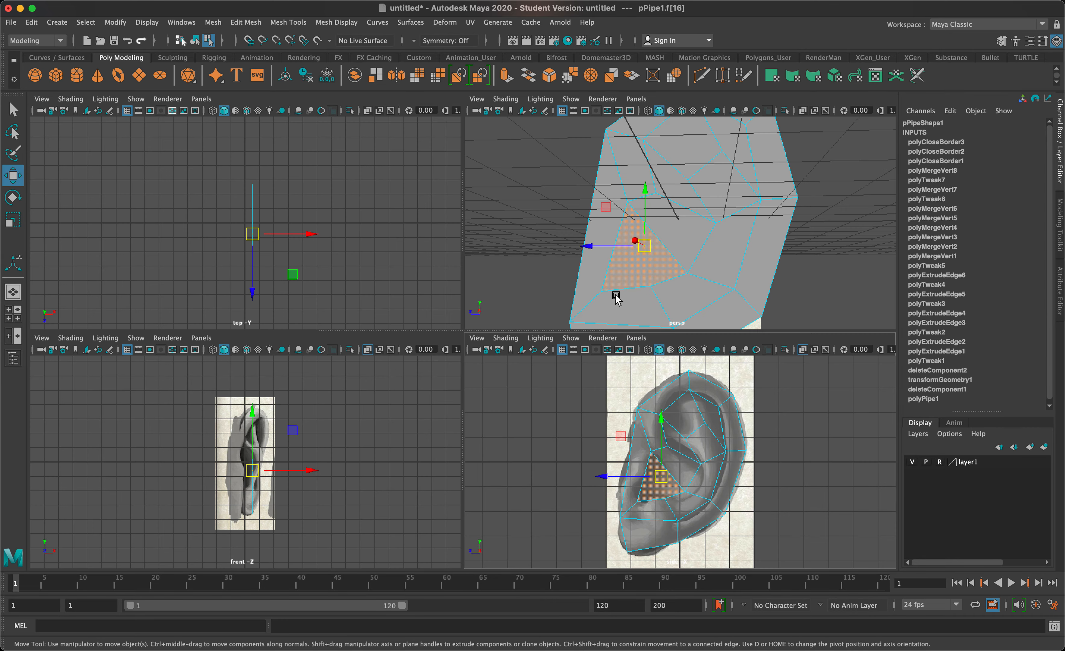
key(space)
mouse_move(689, 269)
alt+mouse_down()
mouse_move(637, 287)
mouse_move(737, 299)
mouse_move(704, 288)
mouse_move(700, 273)
mouse_move(694, 287)
alt+mouse_up()
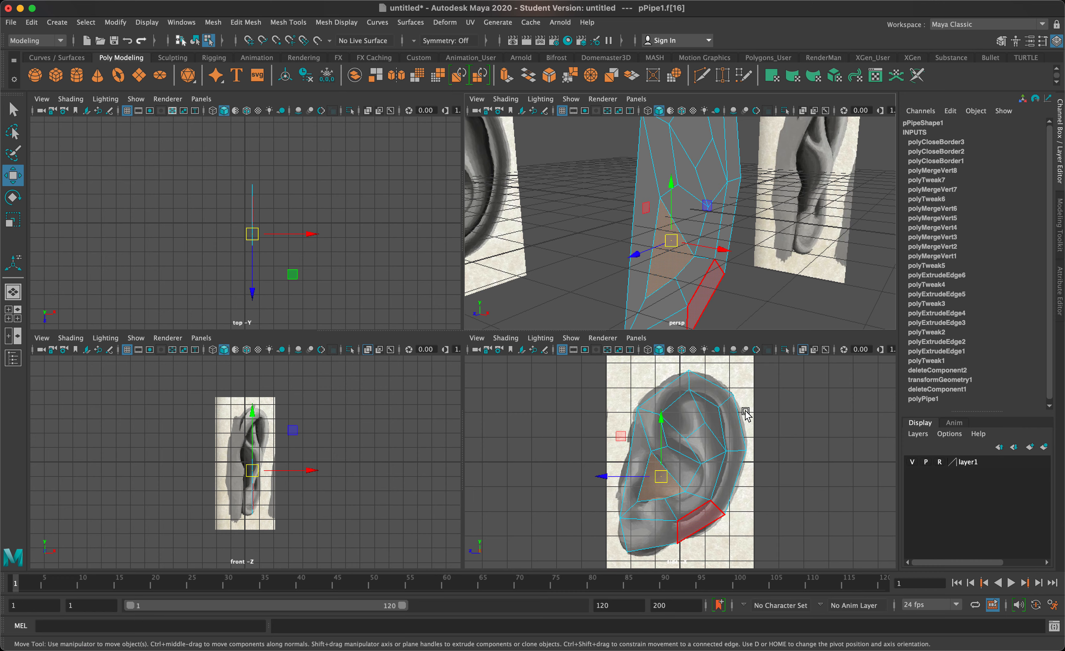
key(ctrl+e)
click(703, 258)
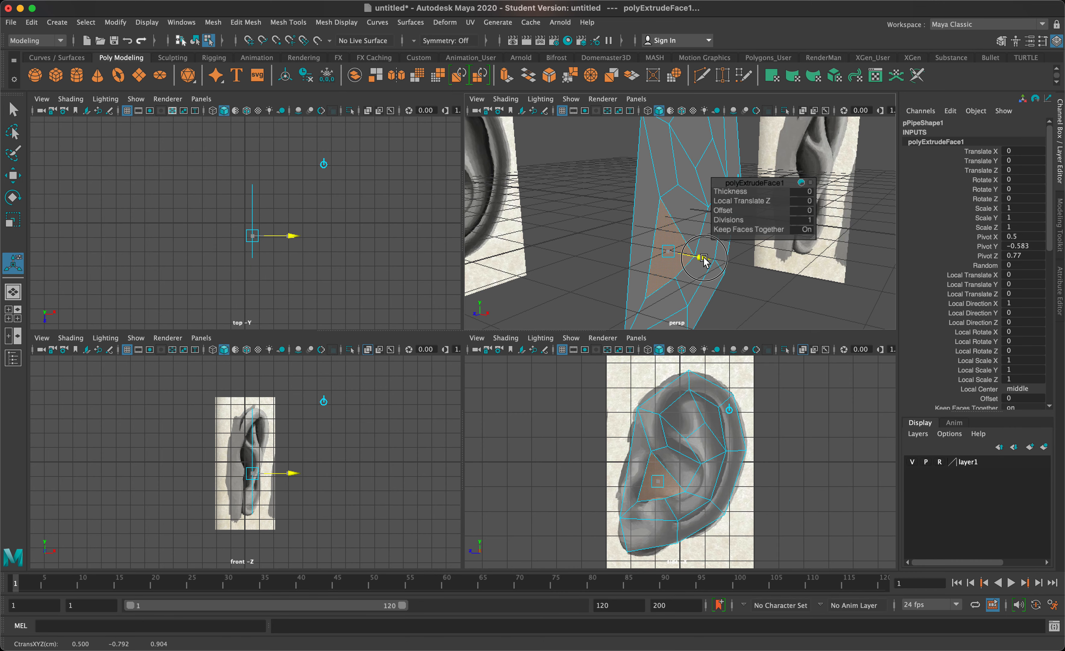
drag(703, 257, 564, 244)
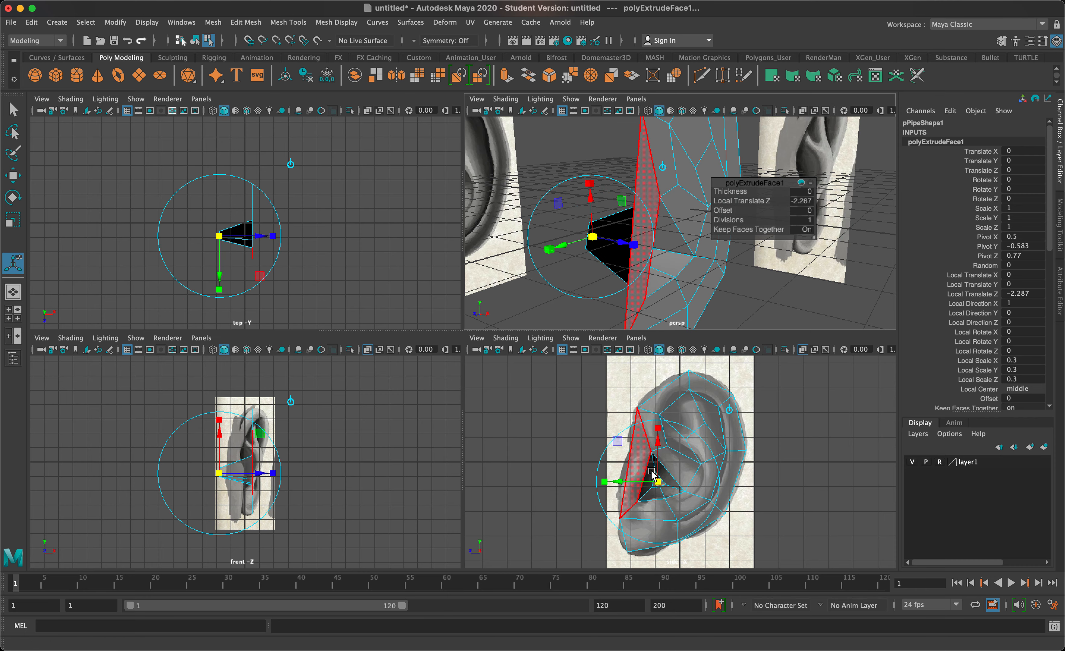
drag(642, 482, 617, 470)
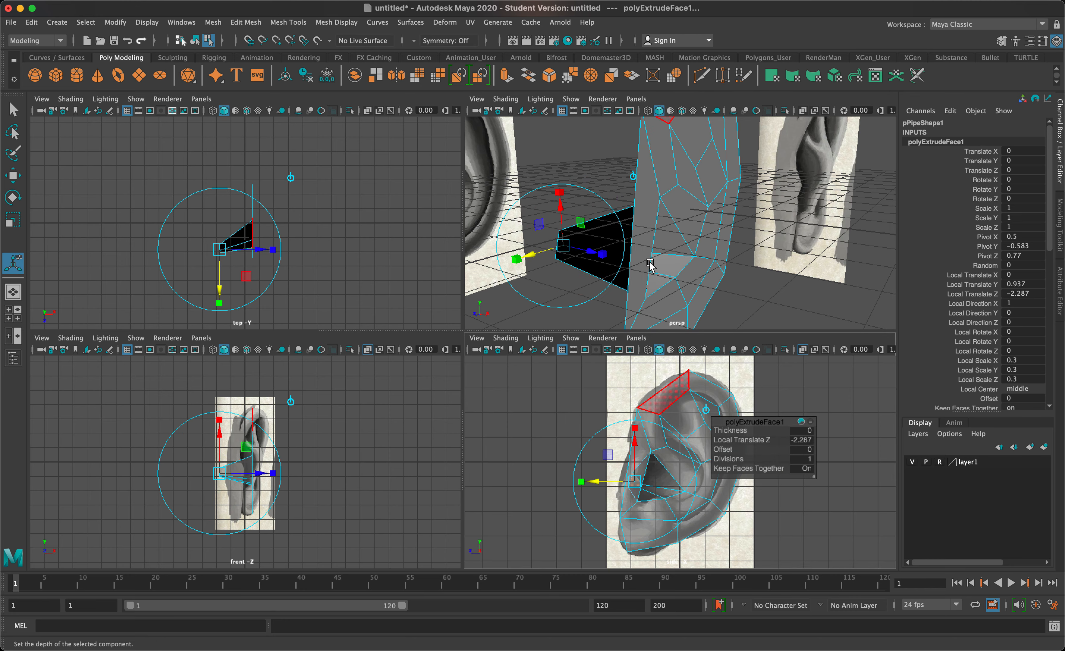
alt+drag(648, 259, 809, 300)
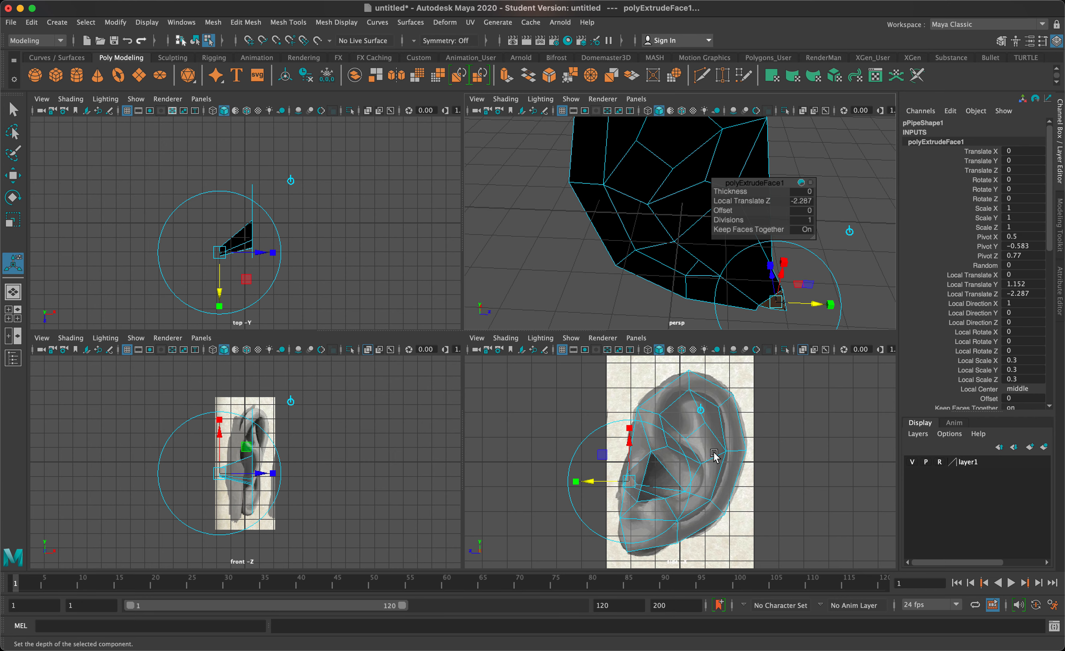
Multi-Cut an edge from the upper front helix's outer edge across its inner edge to the antihelix's upper edge.
scroll(715, 455, up, 3)
key(space)
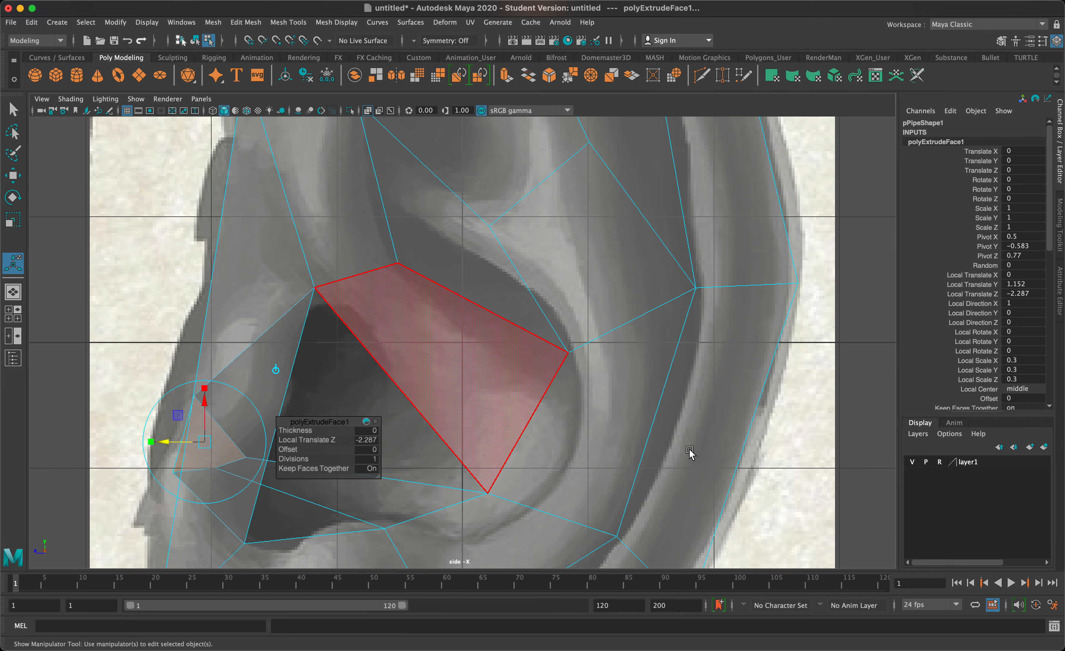
click(638, 395)
alt+middle_drag(638, 395, 704, 492)
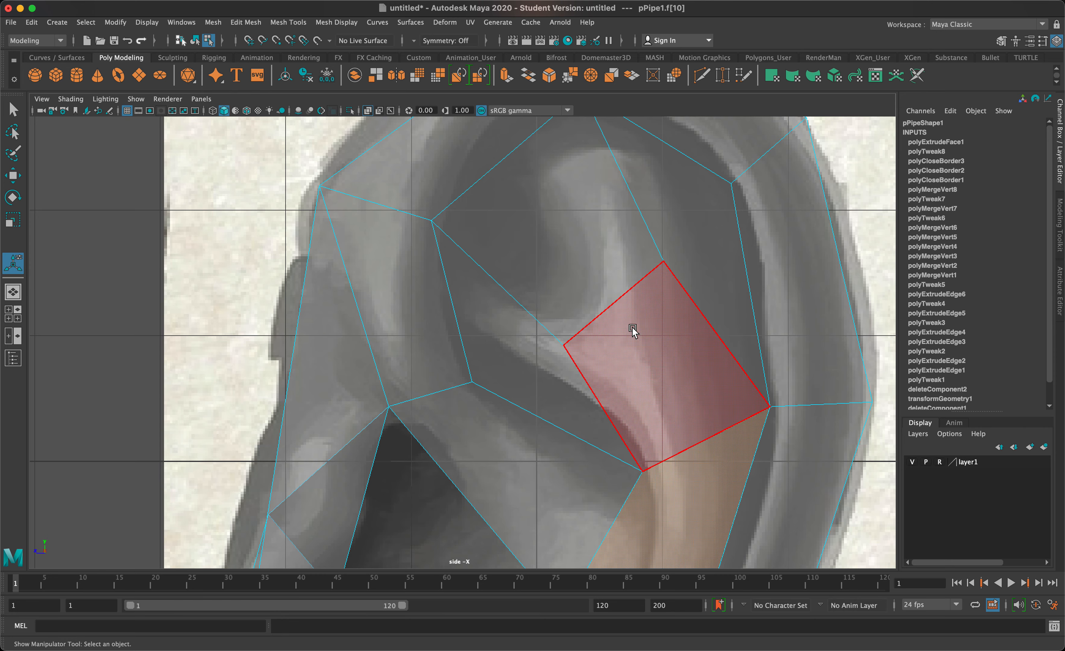
alt+middle_drag(626, 317, 629, 434)
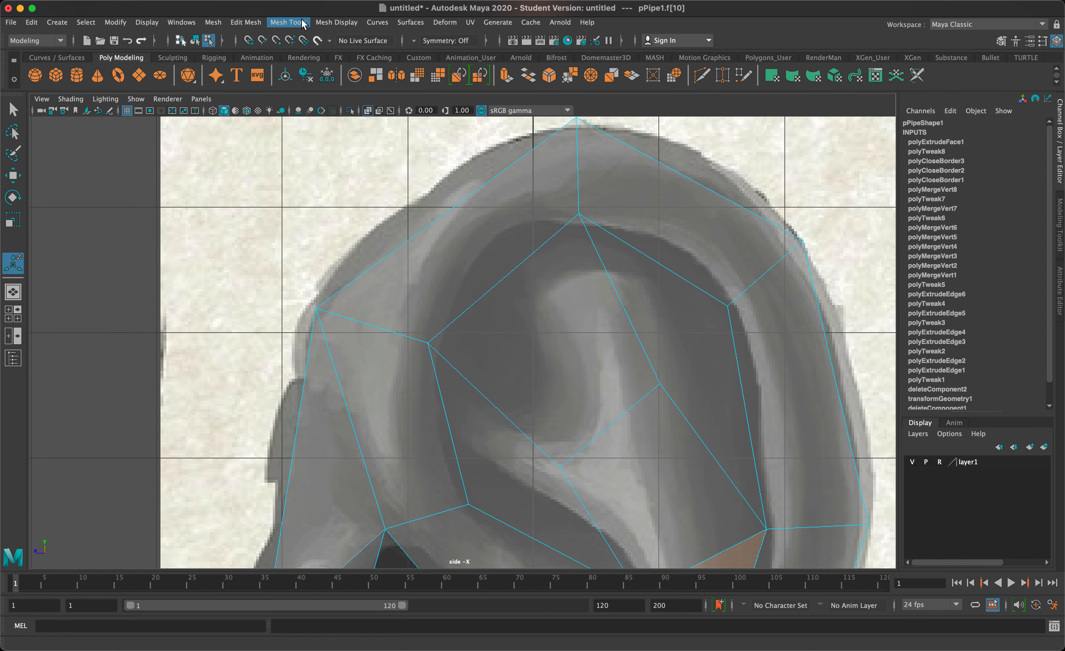
click(288, 22)
click(303, 135)
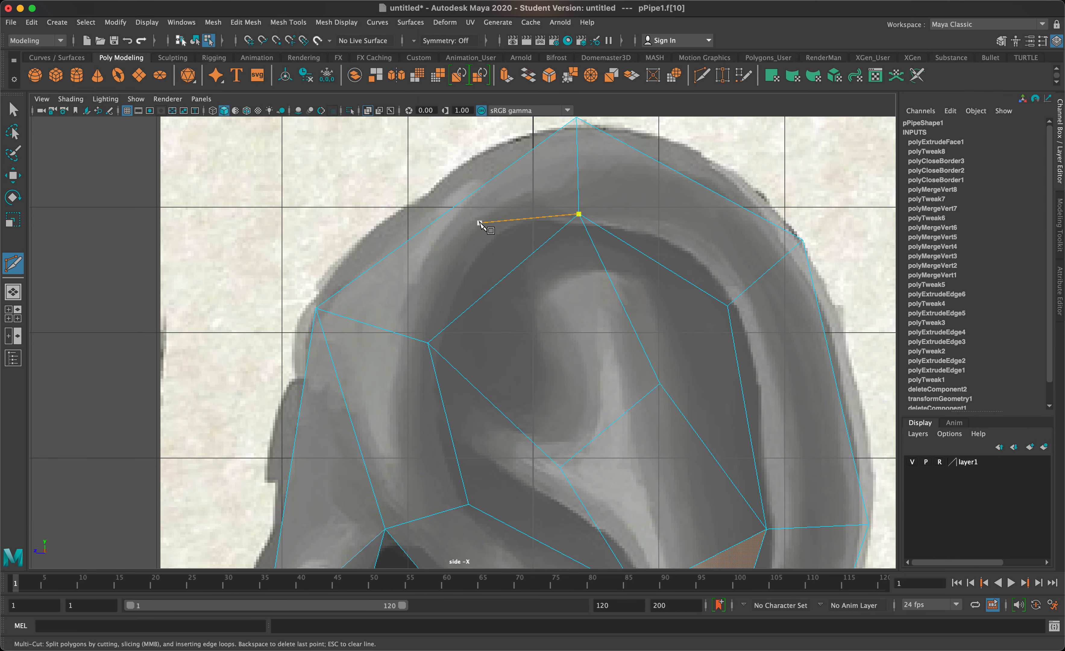
click(449, 211)
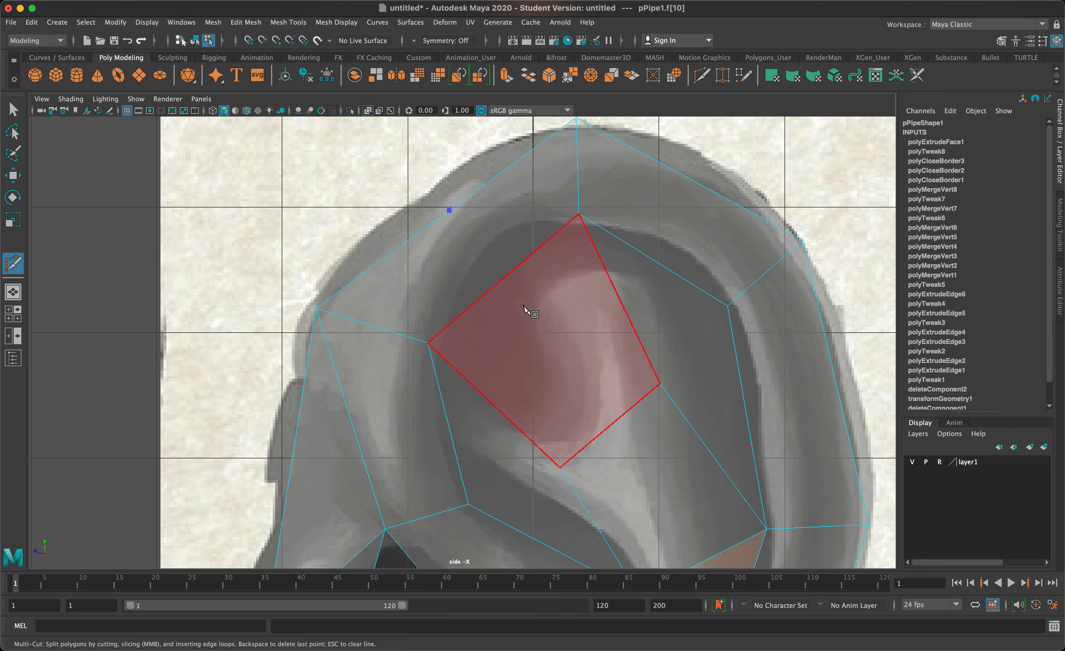
click(501, 279)
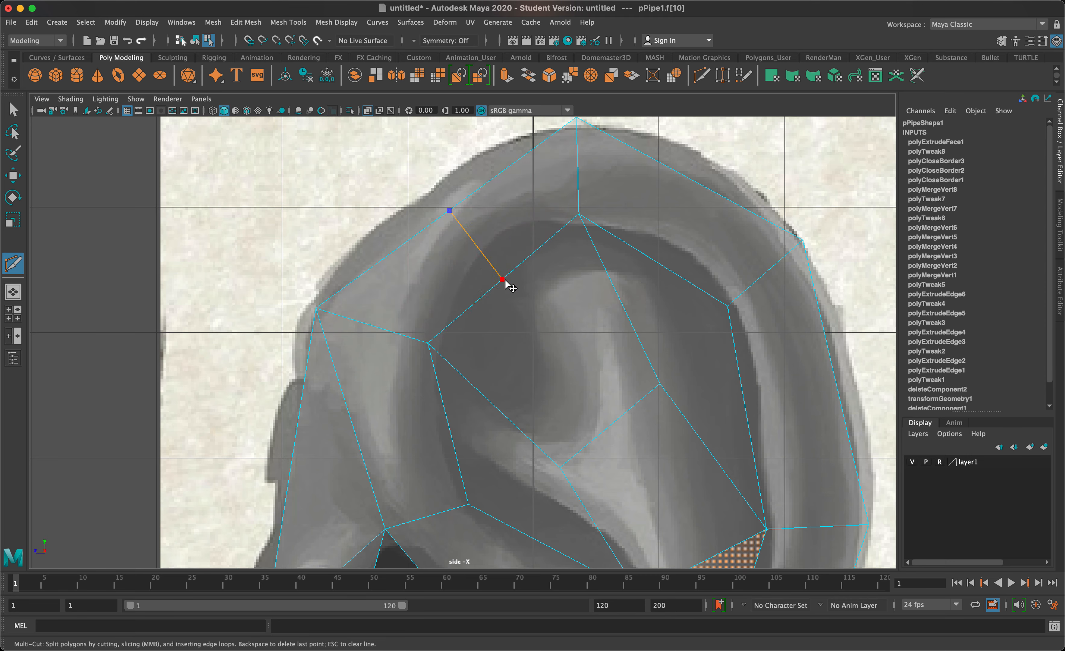
click(605, 430)
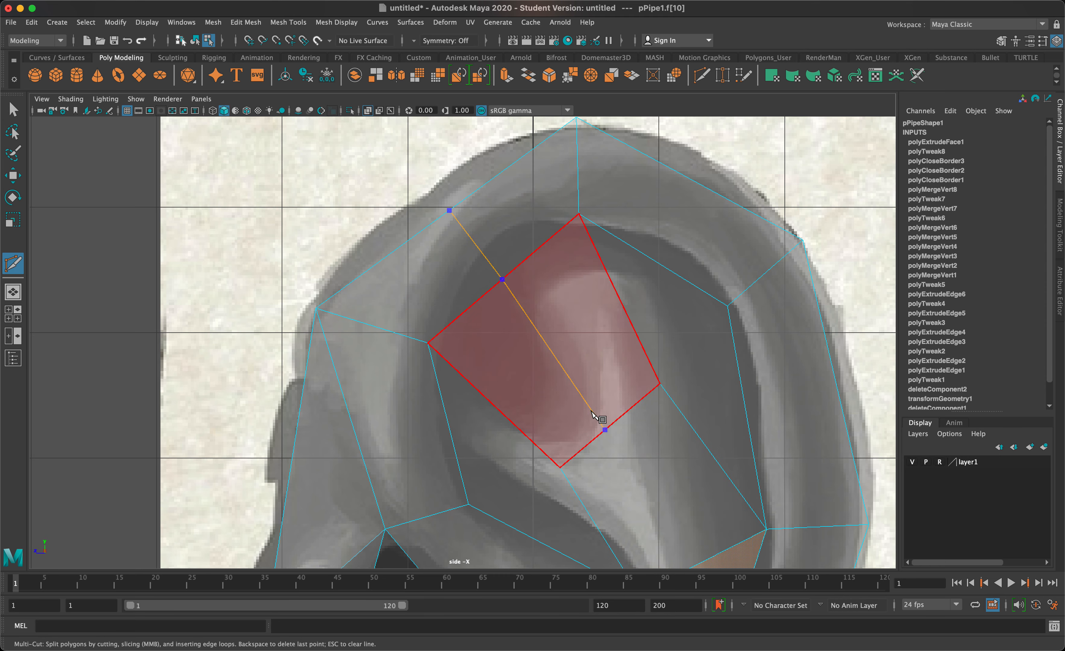
key(q)
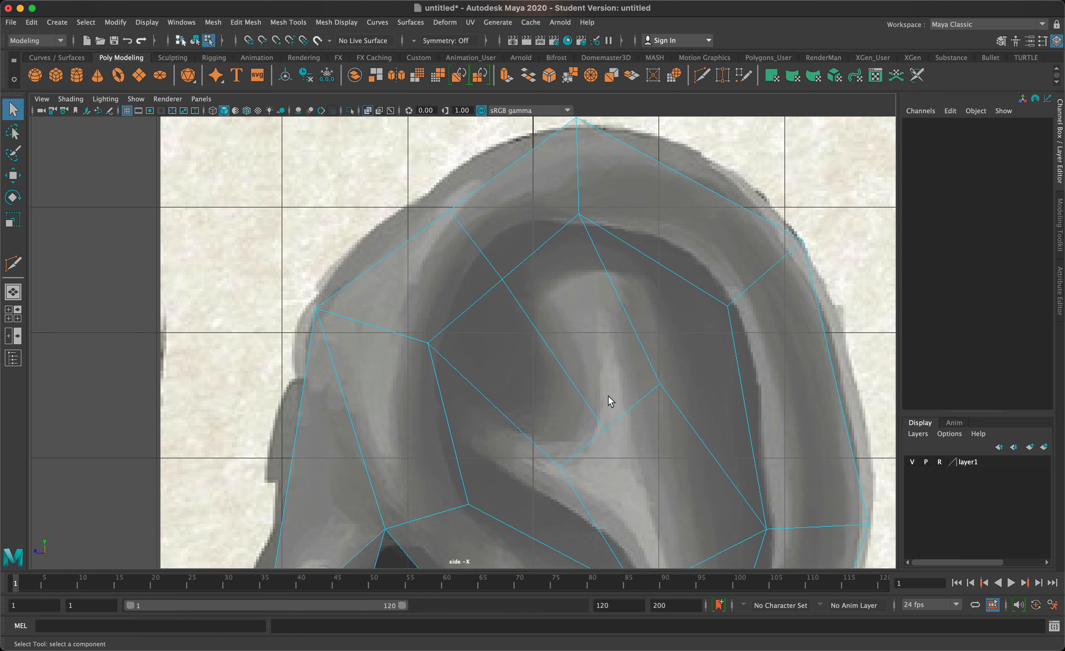
Lower the front helix's inner vertex and the antihelix's front vertex to follow the ridge in the reference.
scroll(609, 399, down, 5)
scroll(612, 404, up, 8)
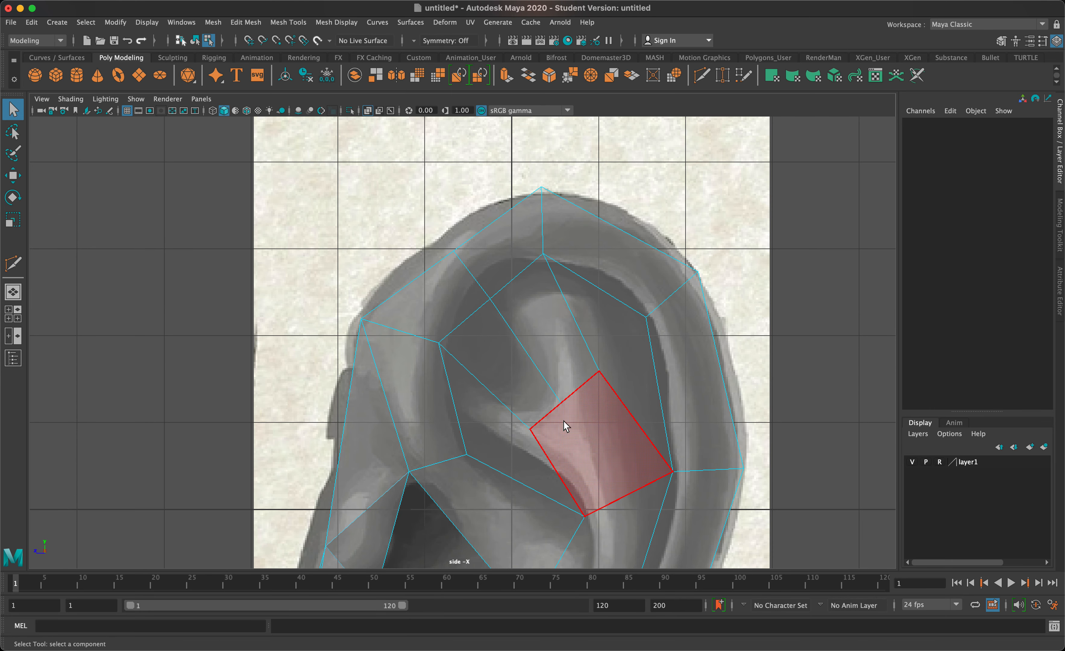
right_drag(493, 326, 420, 331)
click(437, 343)
drag(441, 344, 435, 356)
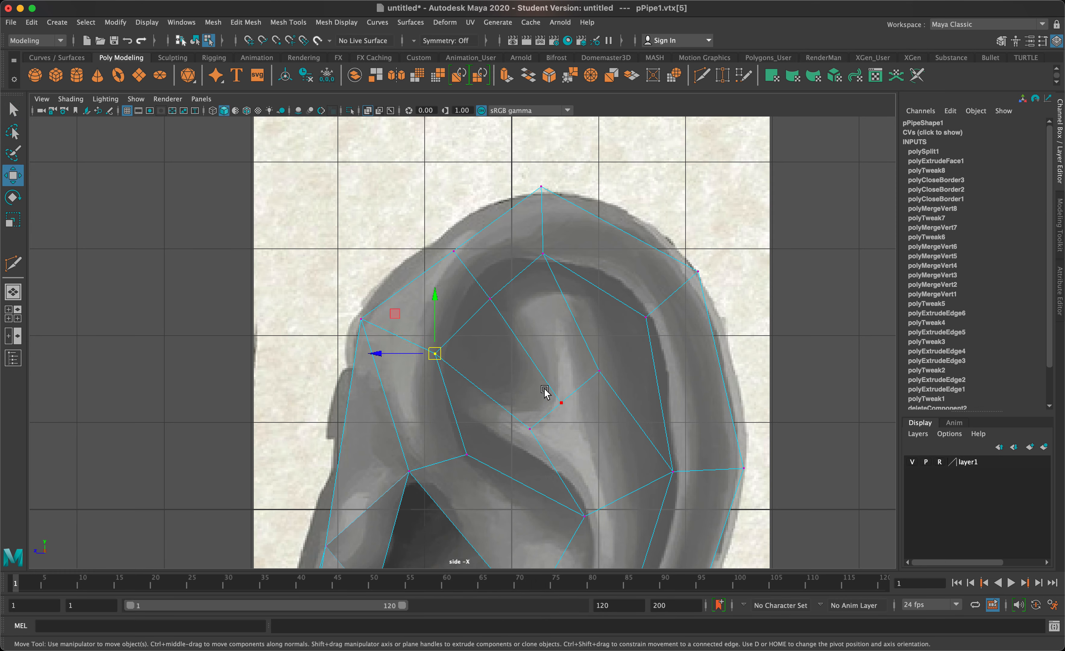
click(532, 428)
drag(528, 430, 526, 442)
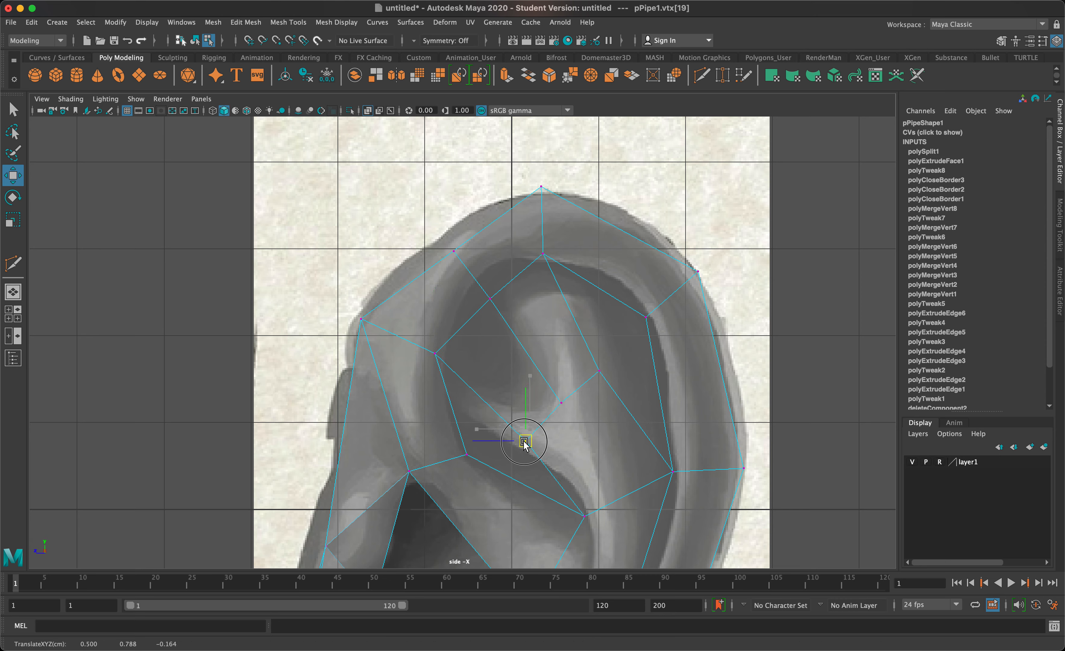
click(435, 352)
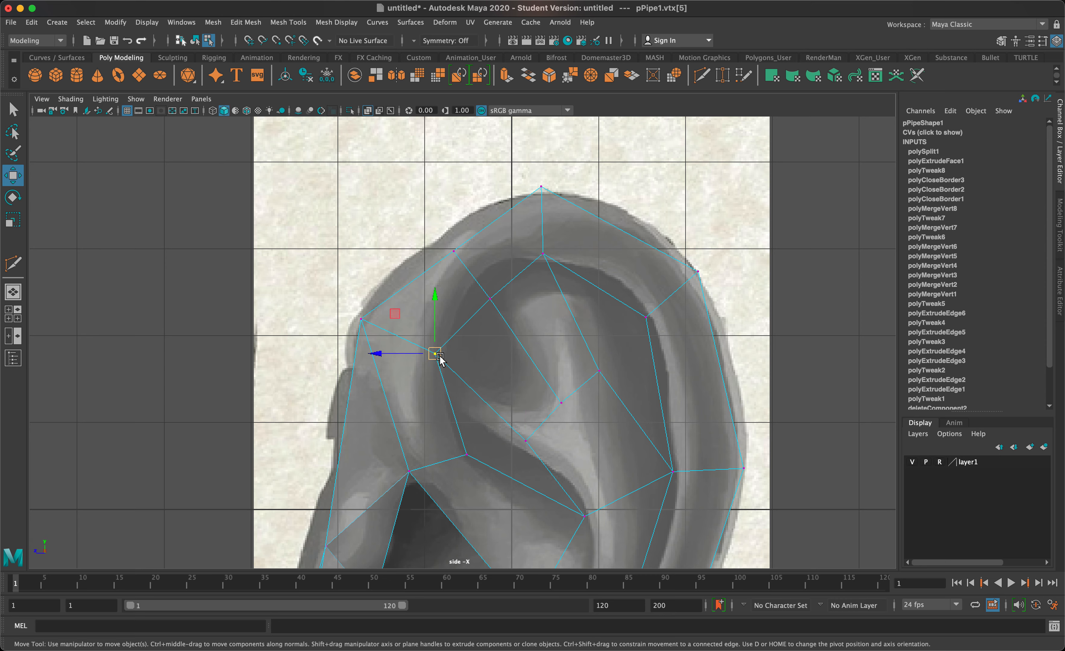
drag(437, 356, 428, 381)
Move the new cut's inner helix and antihelix vertices slightly forward and its outer vertex onto the ear's outline.
click(482, 307)
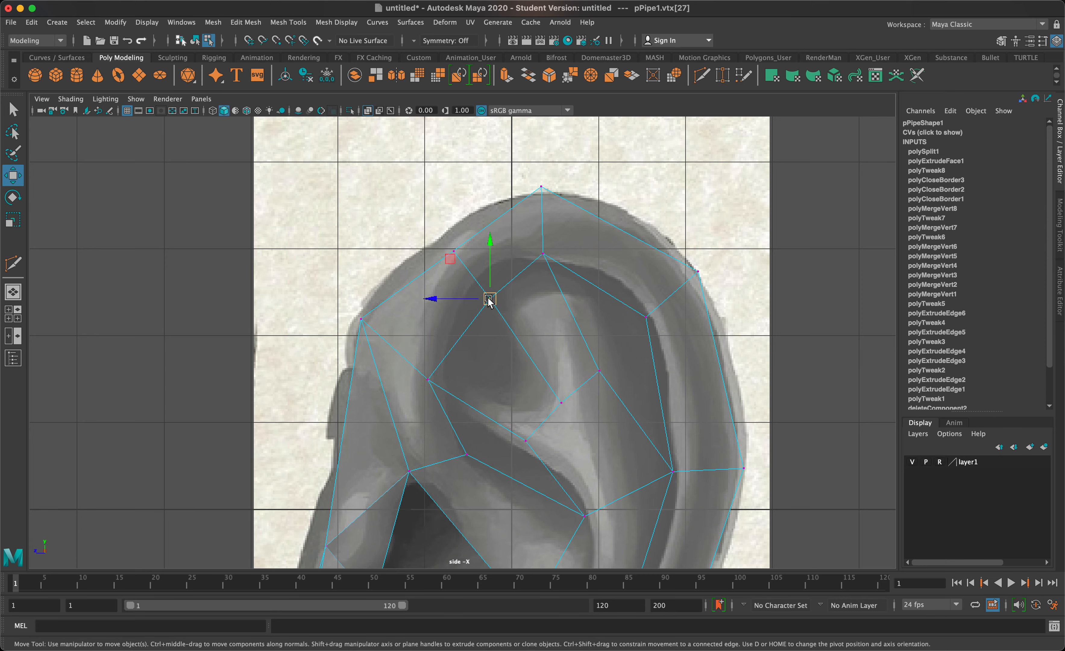
drag(486, 299, 479, 303)
click(449, 250)
drag(453, 245, 441, 233)
click(562, 402)
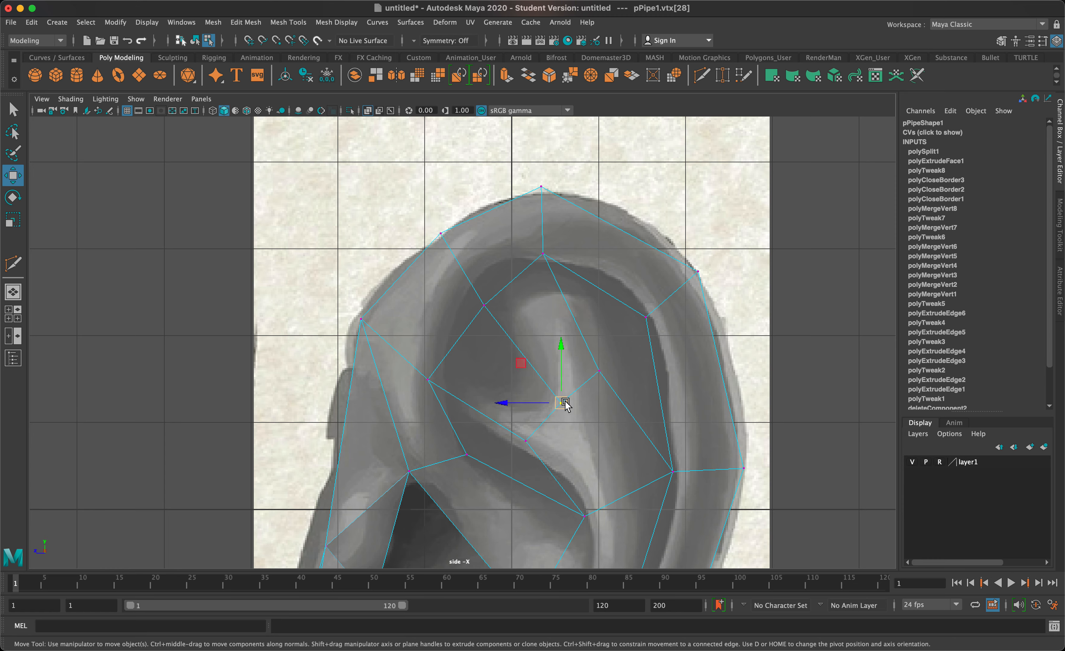
drag(563, 405, 552, 409)
scroll(605, 265, down, 5)
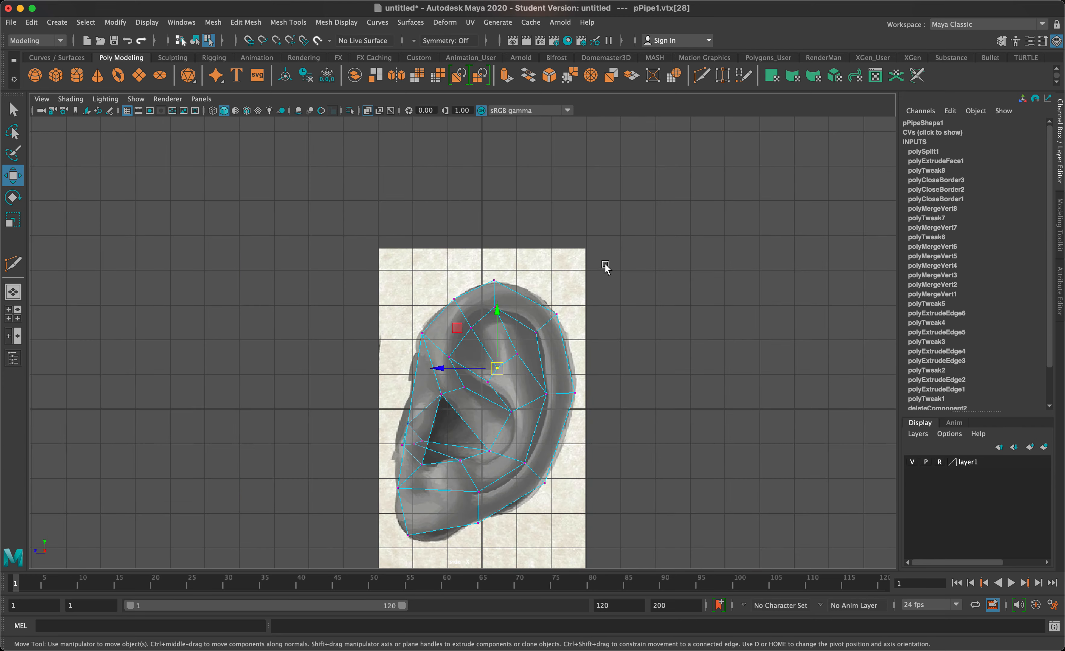
Rotate the whole ear mesh -22.046 degrees about Y to match the front reference.
scroll(604, 276, up, 1)
right_drag(526, 326, 599, 263)
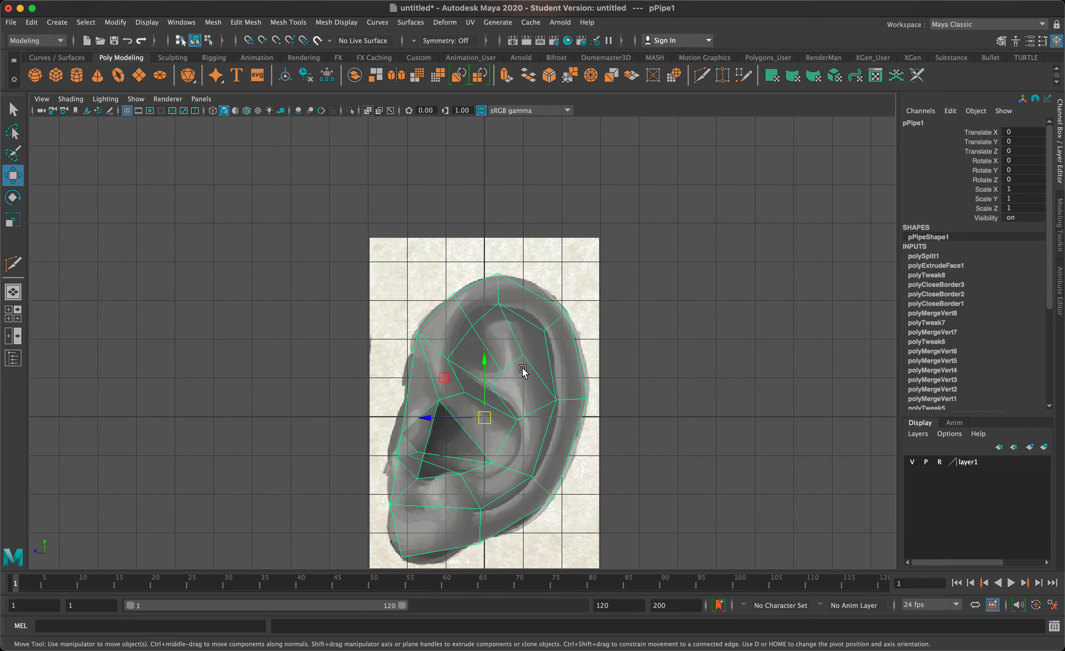
key(space)
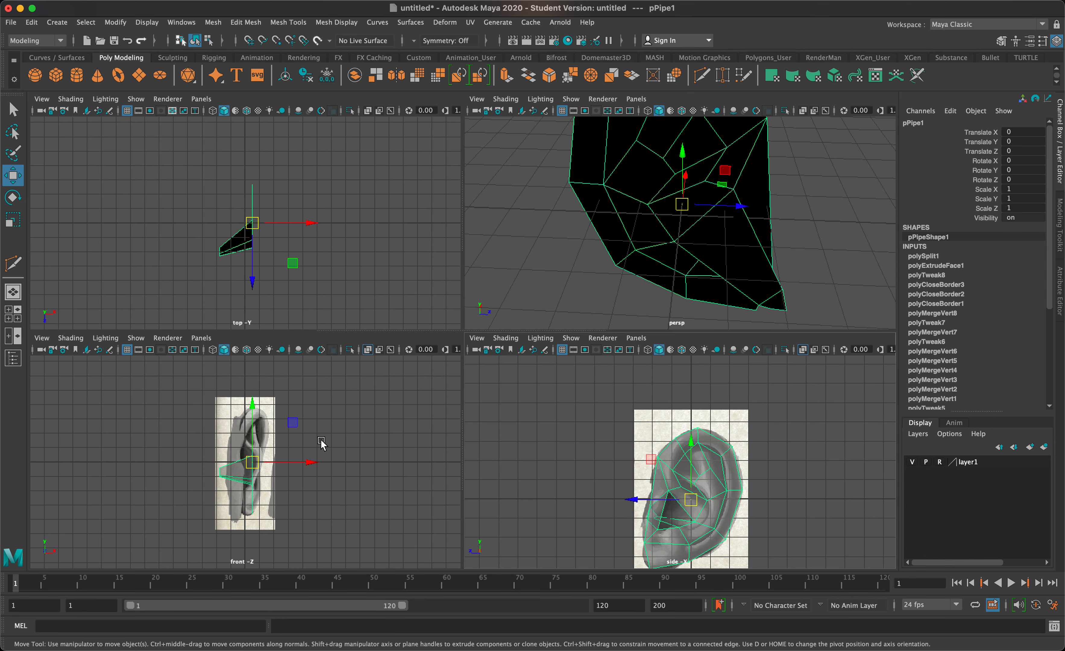
key(space)
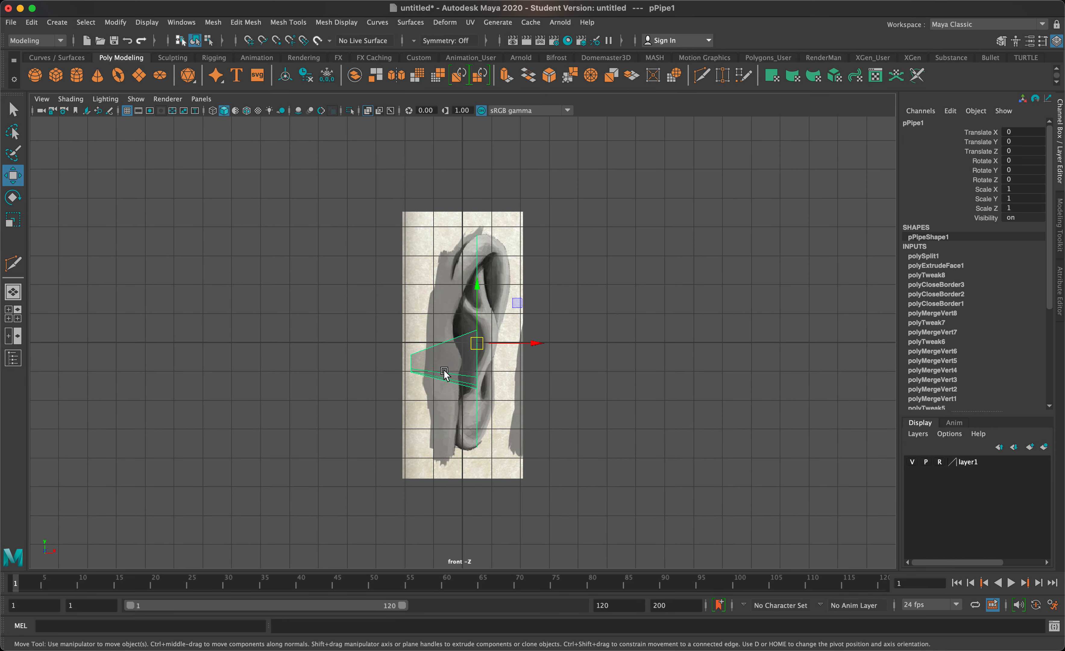
key(e)
drag(477, 344, 473, 346)
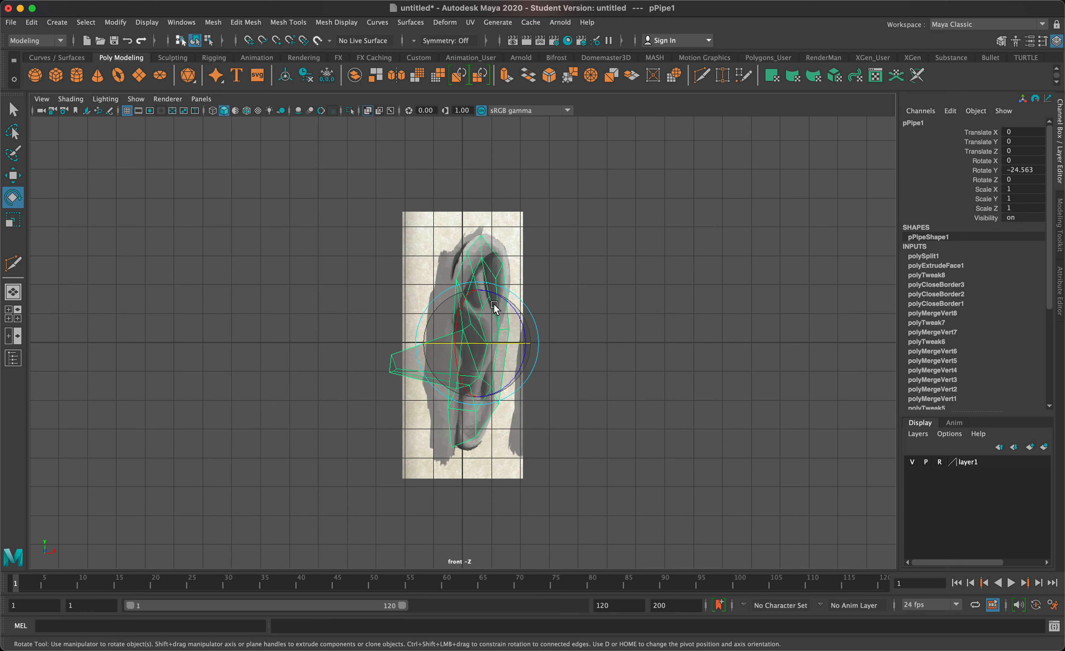
drag(514, 345, 513, 342)
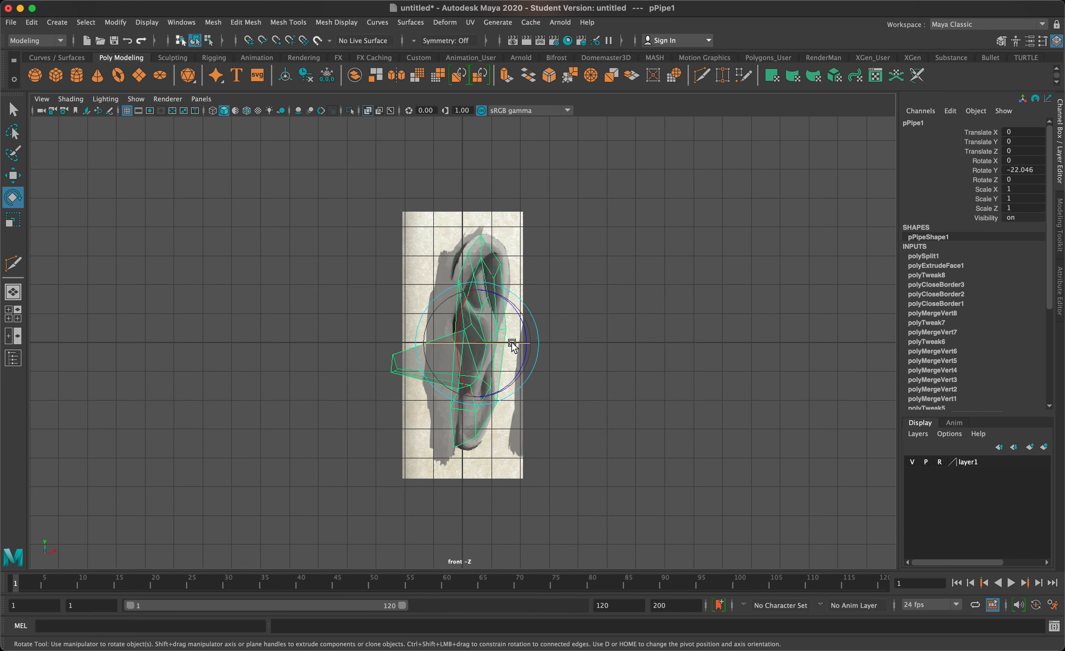
key(space)
key(space)
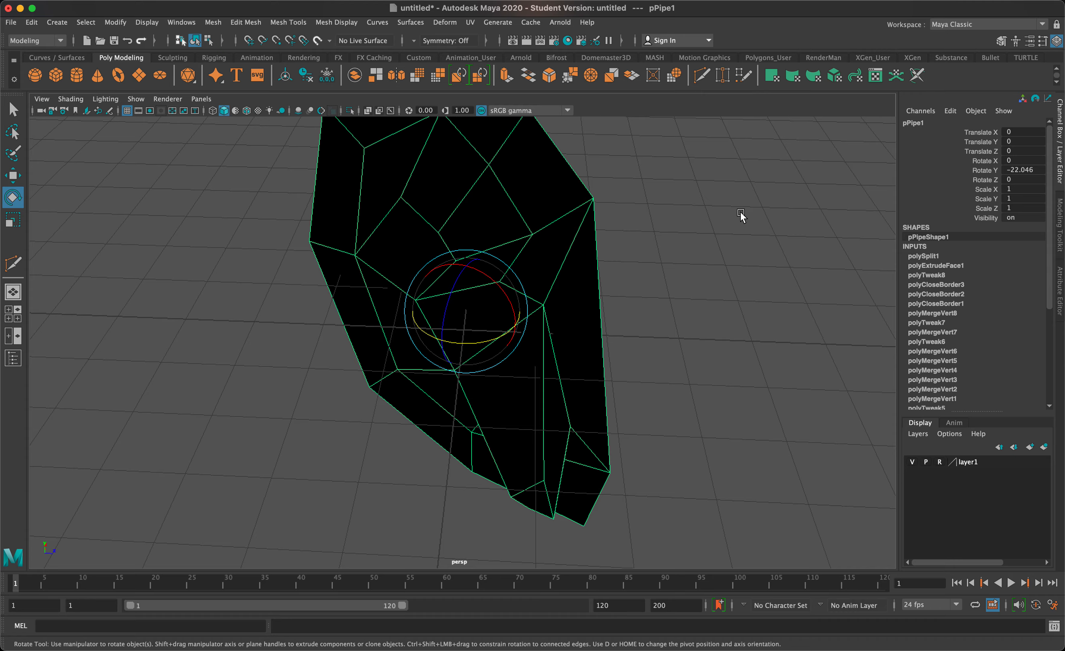
alt+drag(741, 214, 580, 207)
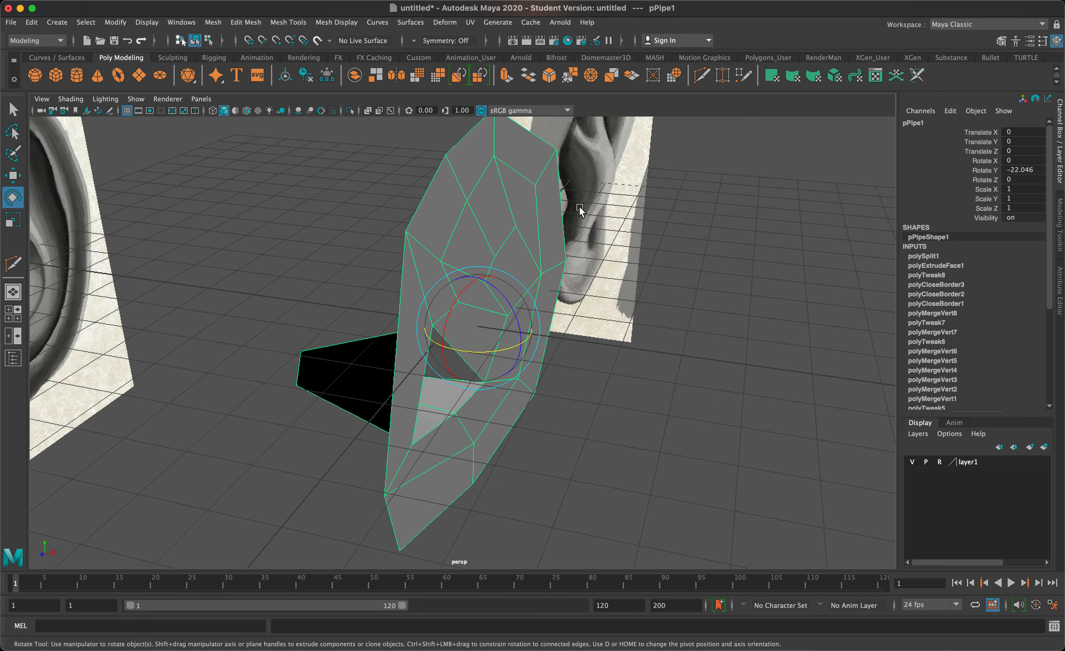